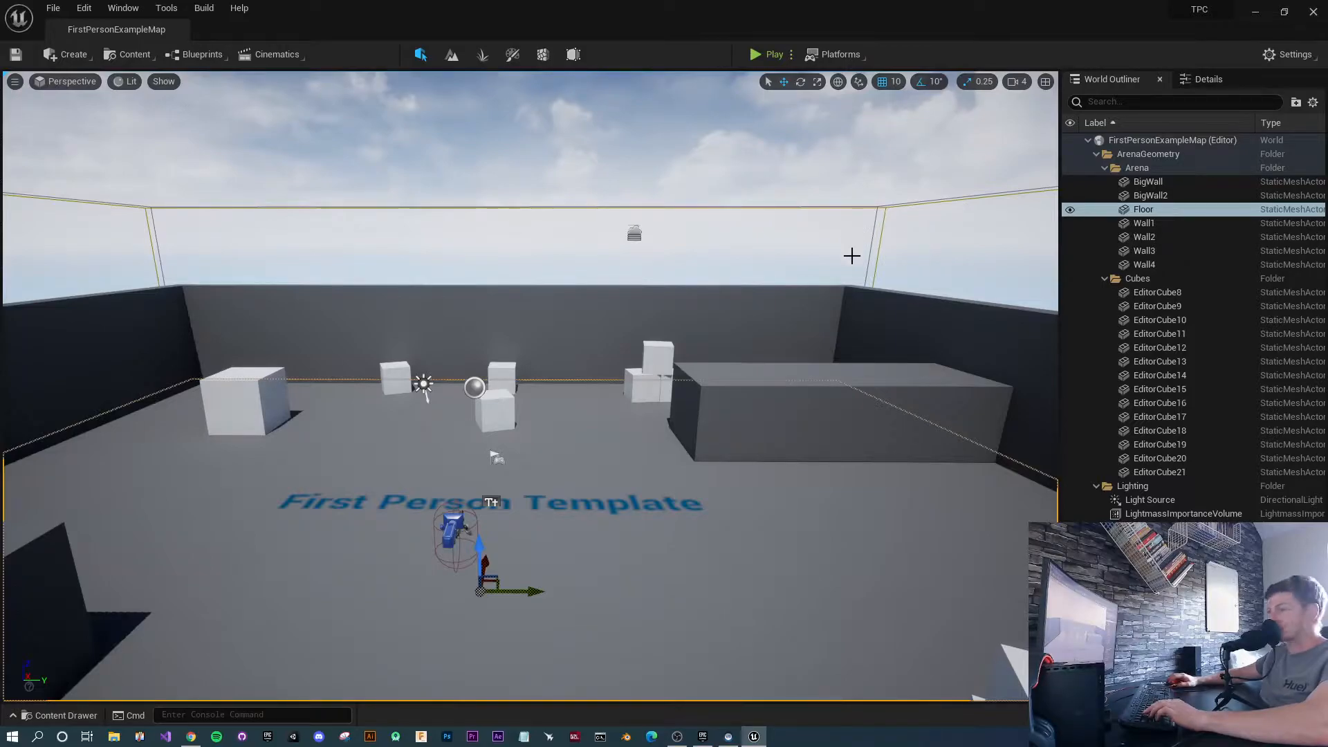
Open the Blueprint editor for the FirstPersonCharacter in the level and dock its window beside the level map.
{"action": "right_click_drag", "start_coordinate": [618, 574], "coordinate": [638, 556]}
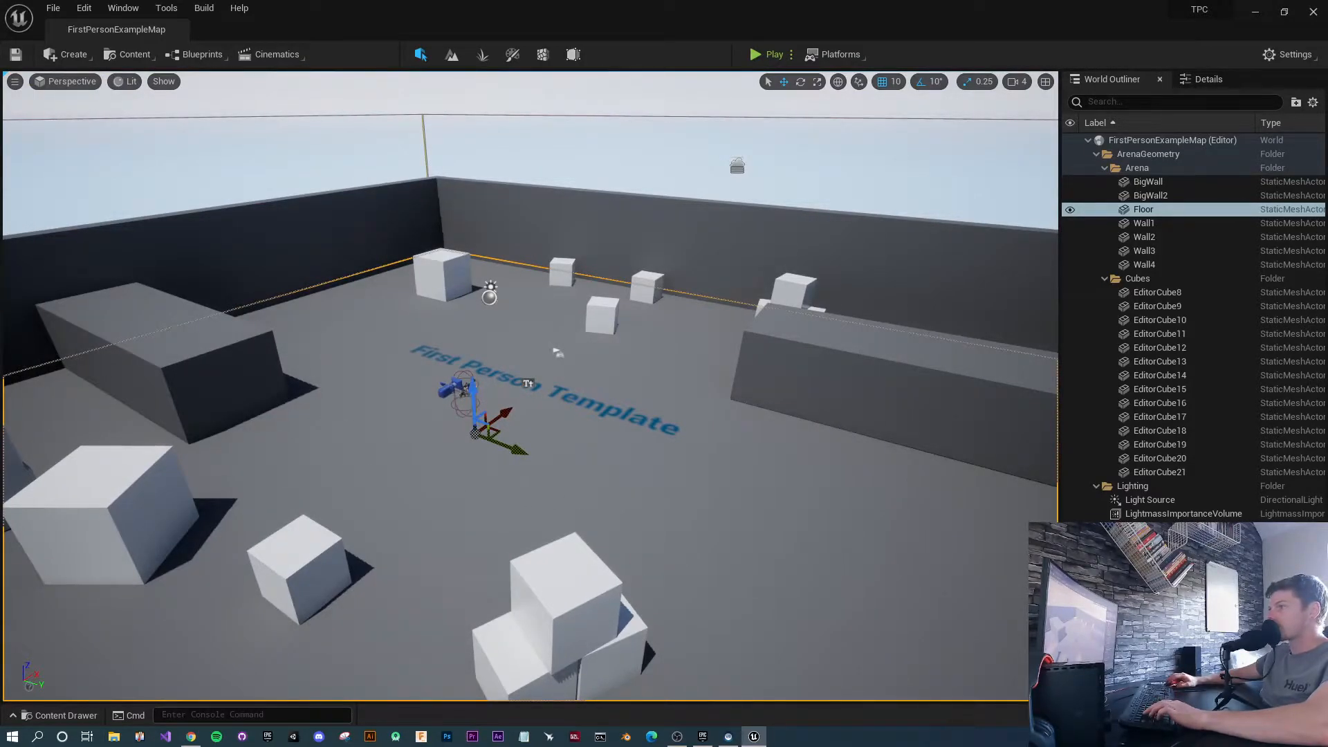
{"action": "left_click", "coordinate": [457, 391]}
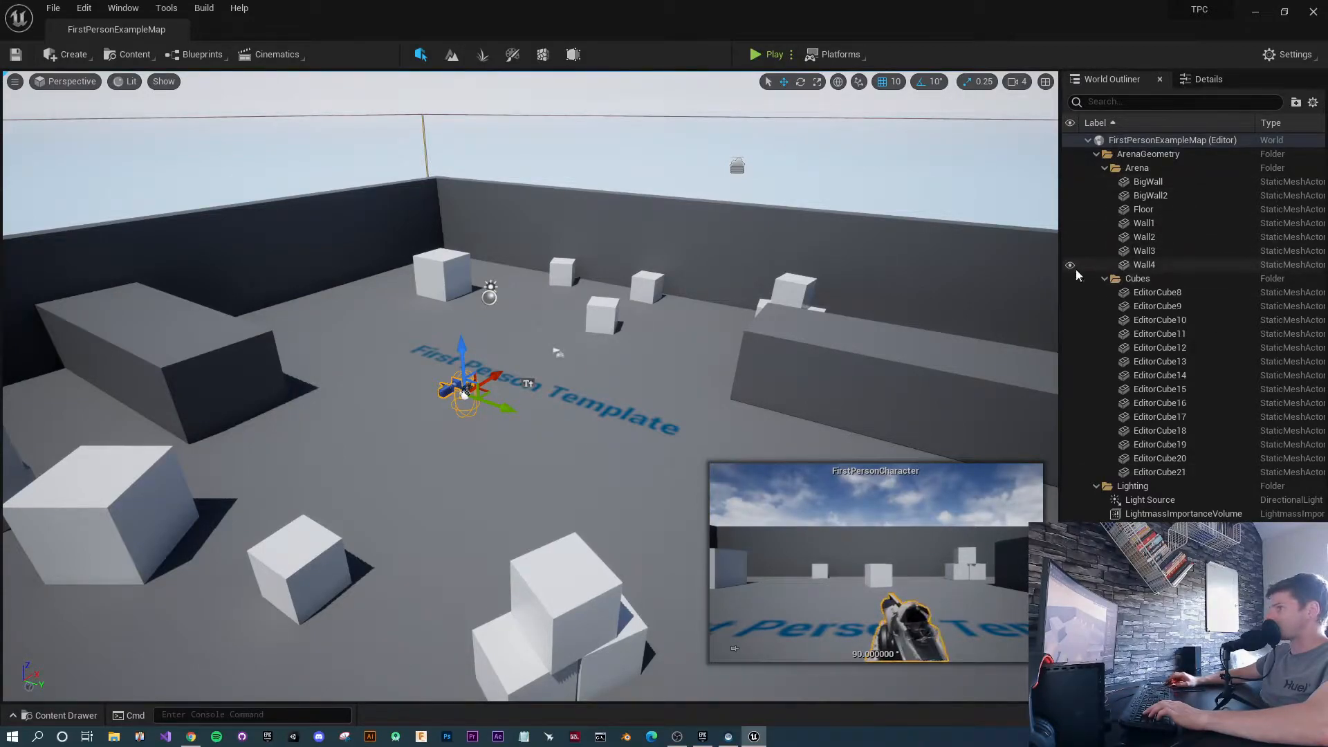
{"action": "left_click", "coordinate": [1209, 79]}
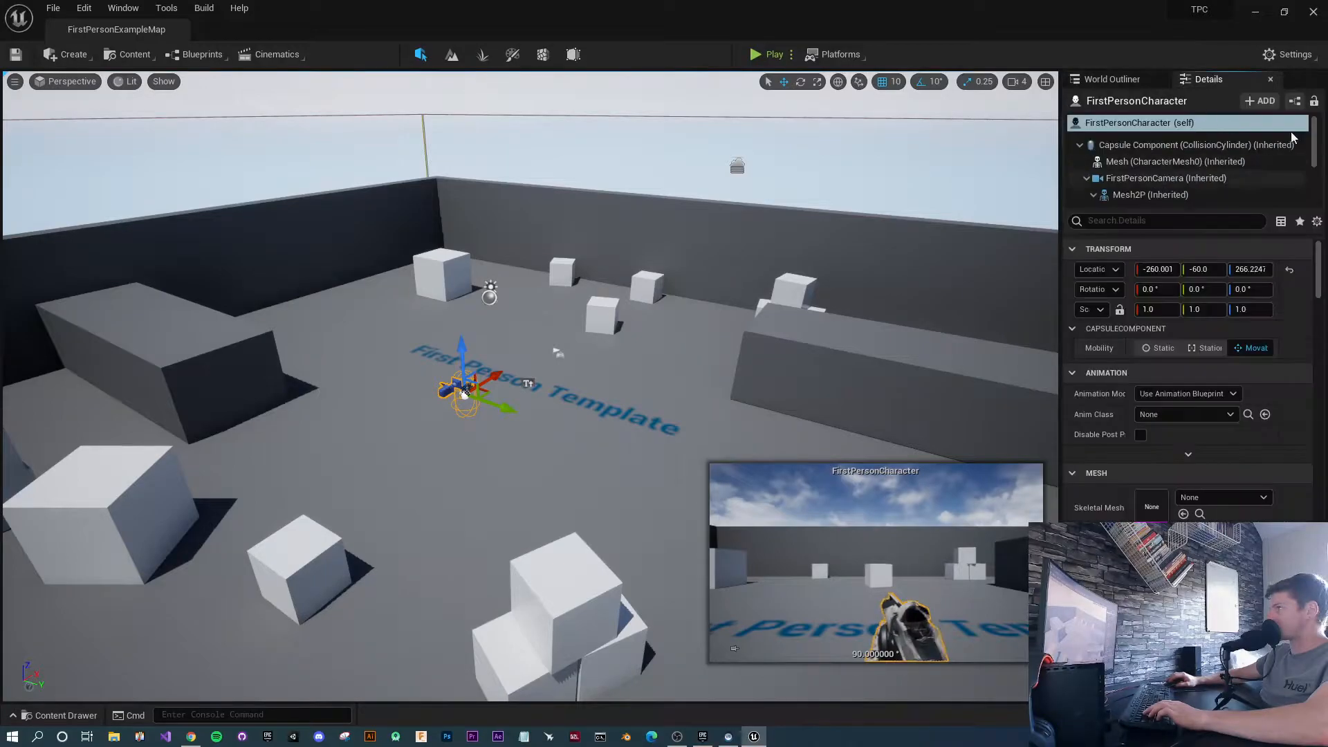
{"action": "left_click", "coordinate": [1295, 101]}
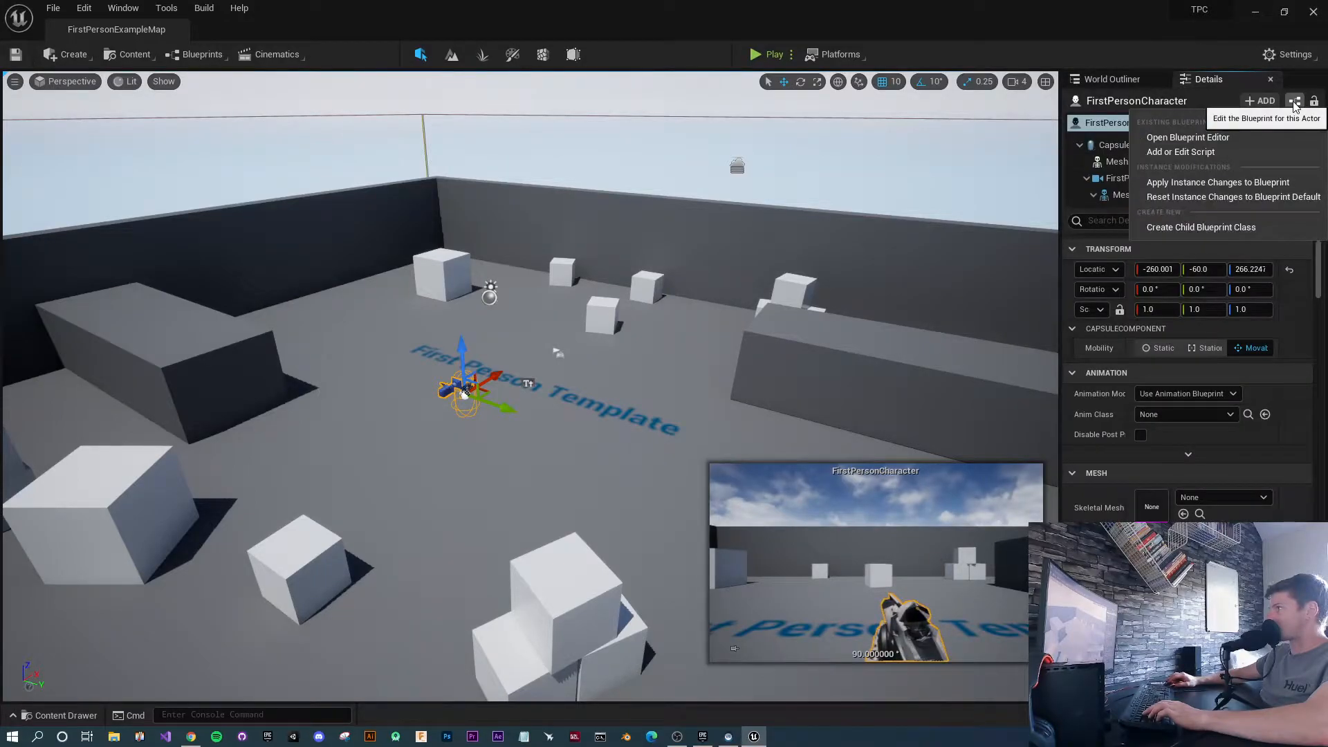
{"action": "left_click", "coordinate": [1212, 140]}
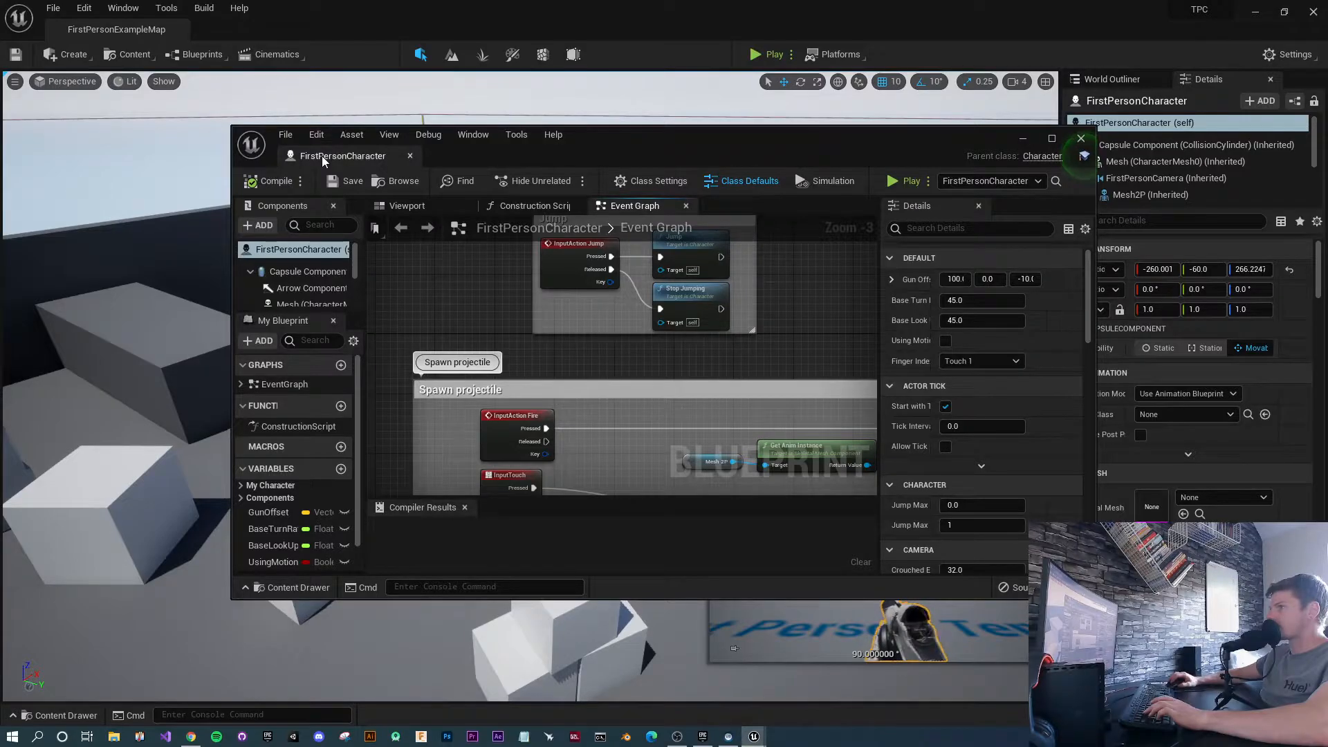
{"action": "left_click_drag", "start_coordinate": [322, 156], "coordinate": [252, 33]}
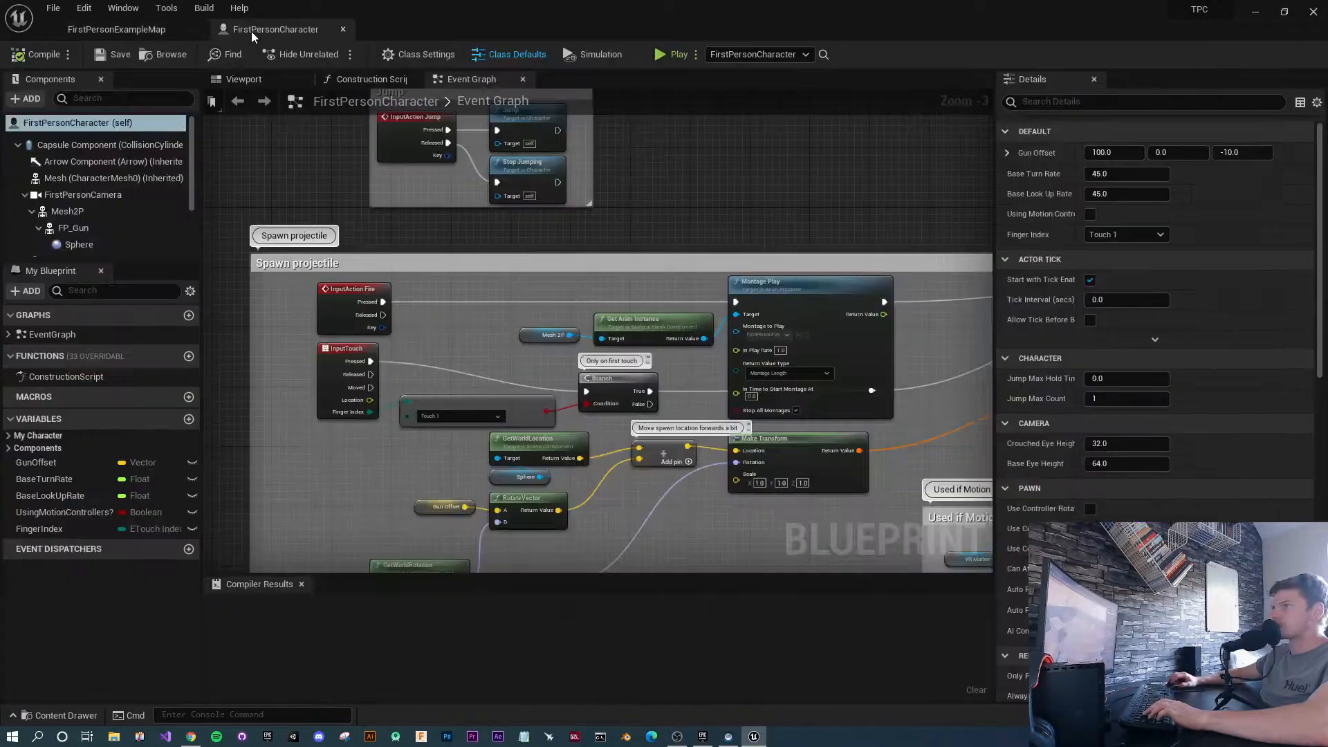
Enlarge the character's component hierarchy area and show the Blueprint's 3D viewport.
{"action": "right_click_drag", "start_coordinate": [674, 197], "coordinate": [697, 285]}
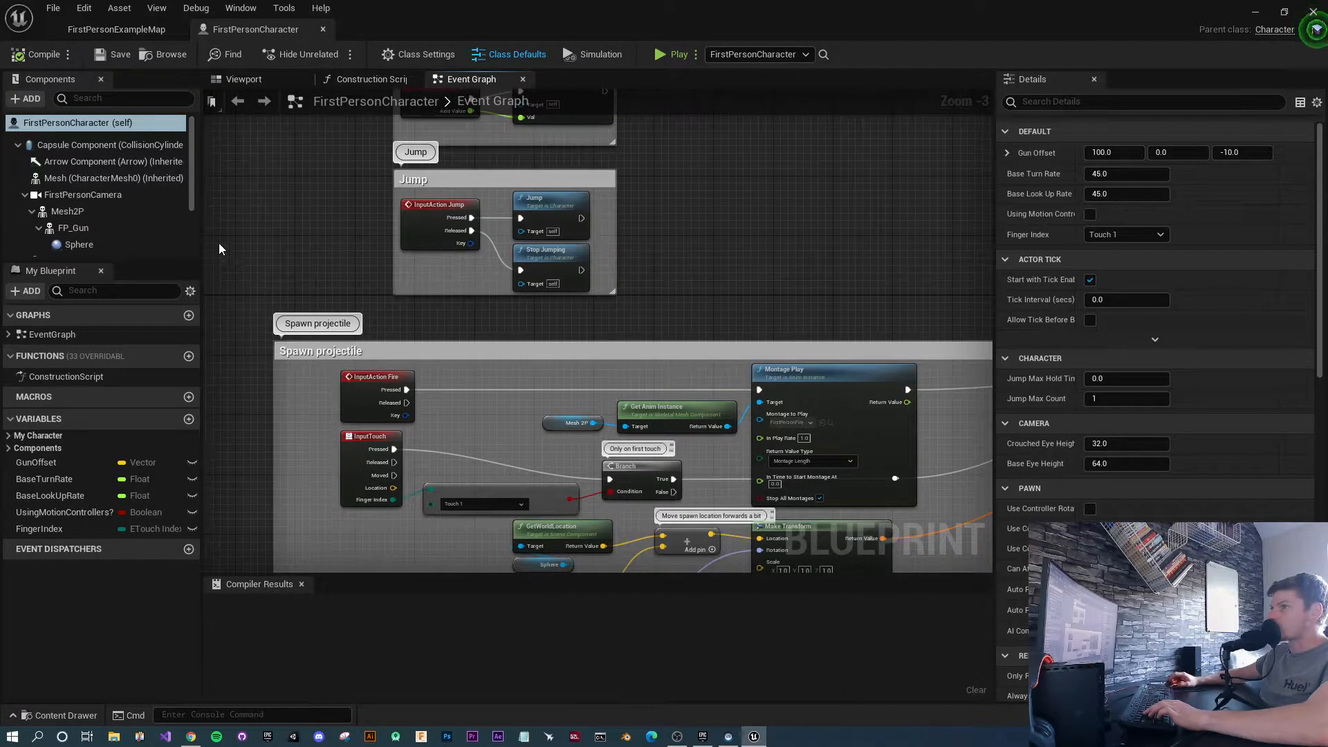
{"action": "left_click_drag", "start_coordinate": [200, 255], "coordinate": [156, 332]}
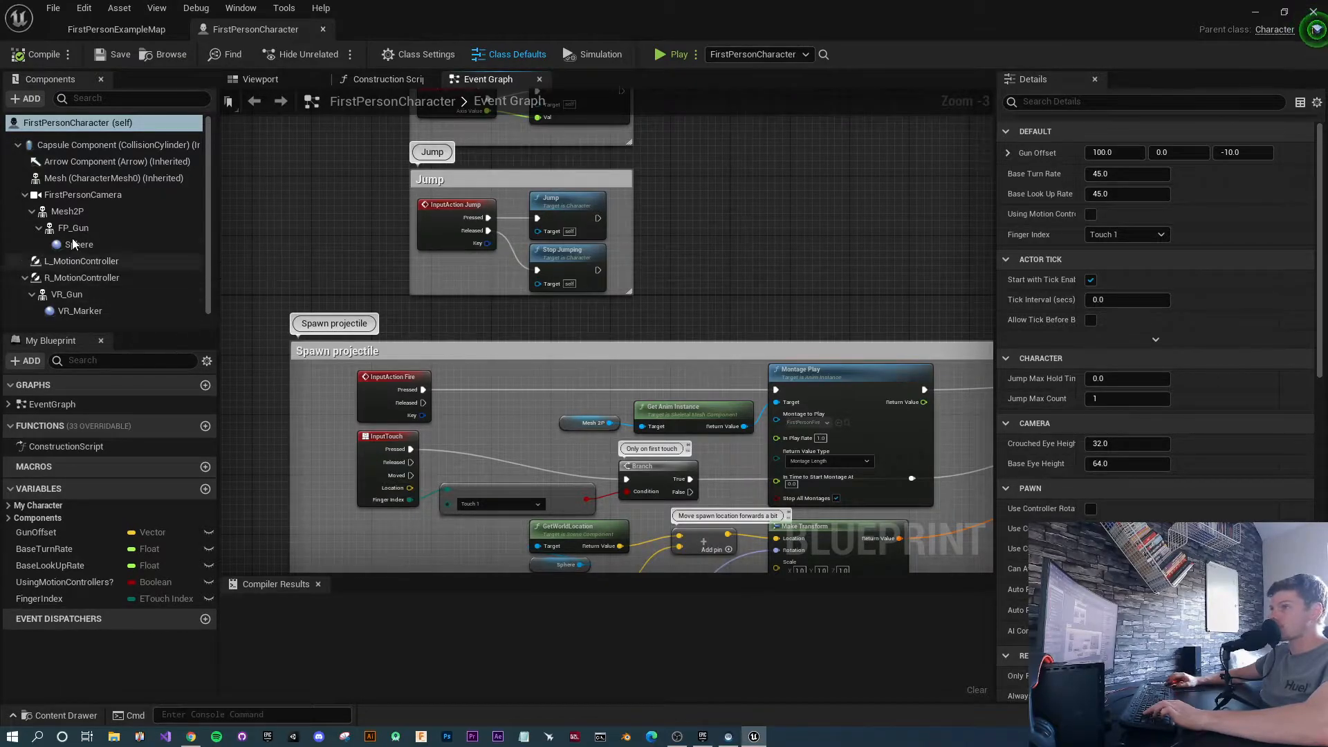
{"action": "left_click", "coordinate": [260, 79]}
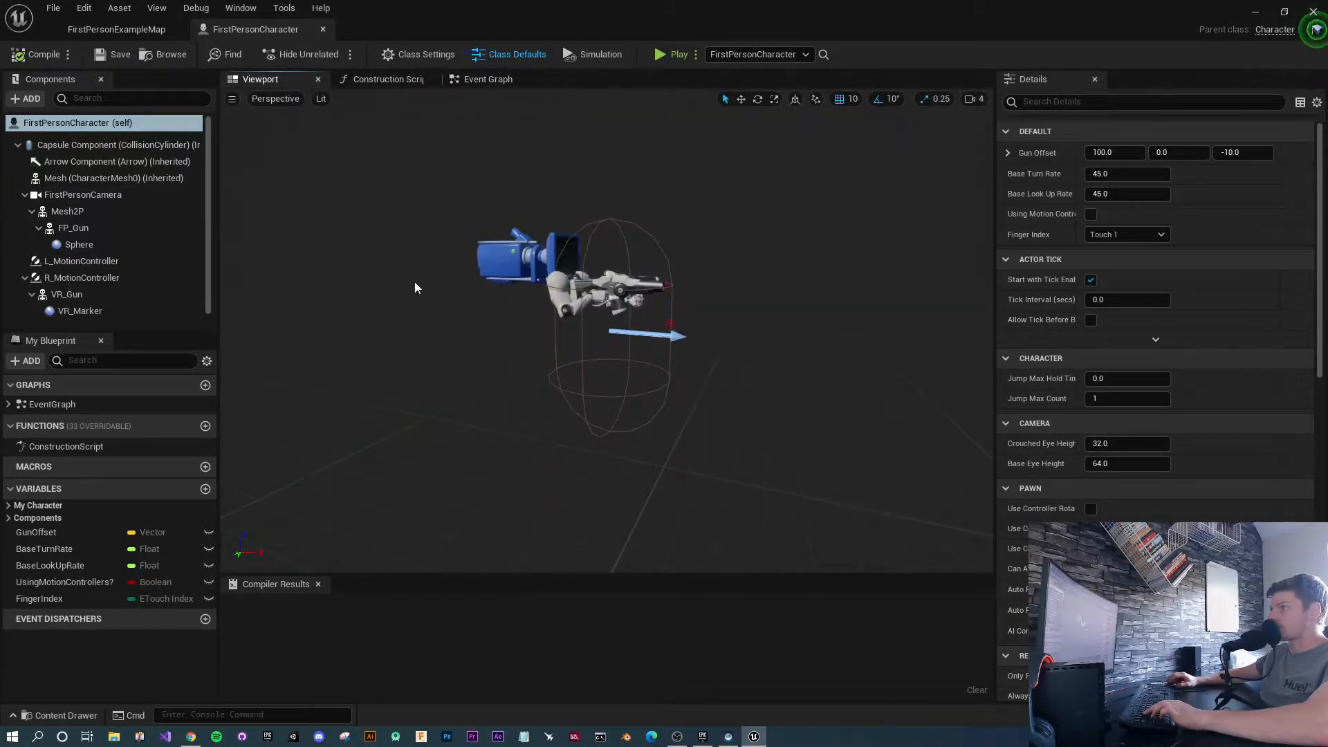
Examine the FirstPersonCamera, Mesh2P, FP_Gun and Sphere components, and the skeletal mesh choices for the inherited Mesh (CharacterMesh0).
{"action": "left_click", "coordinate": [111, 195]}
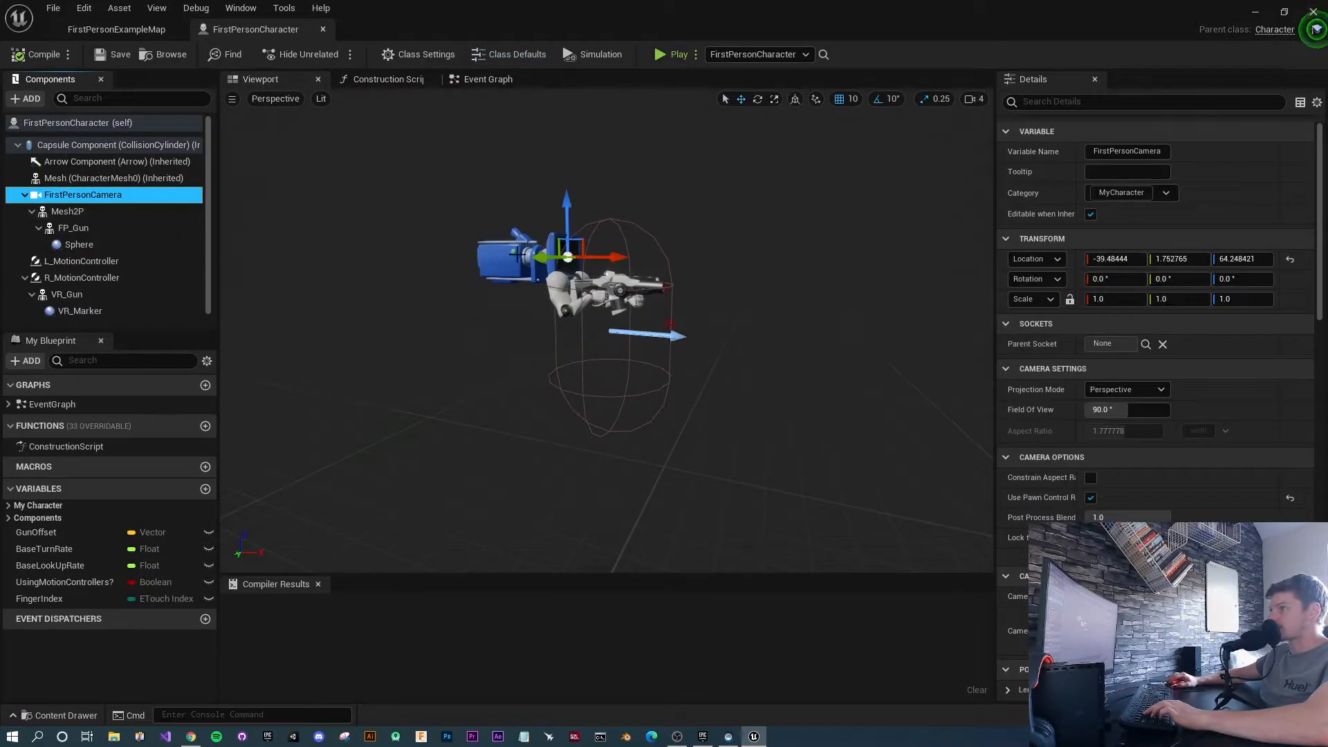
{"action": "left_click", "coordinate": [86, 211]}
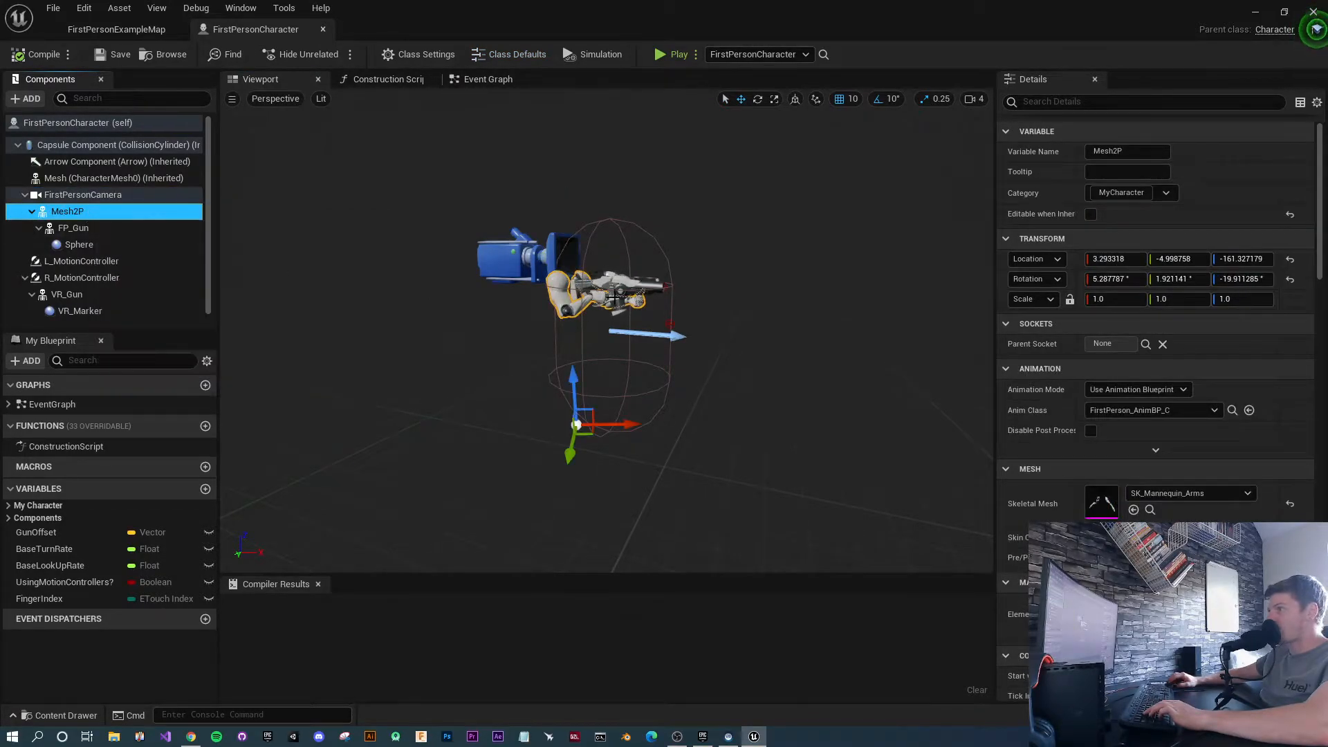
{"action": "left_click", "coordinate": [89, 228]}
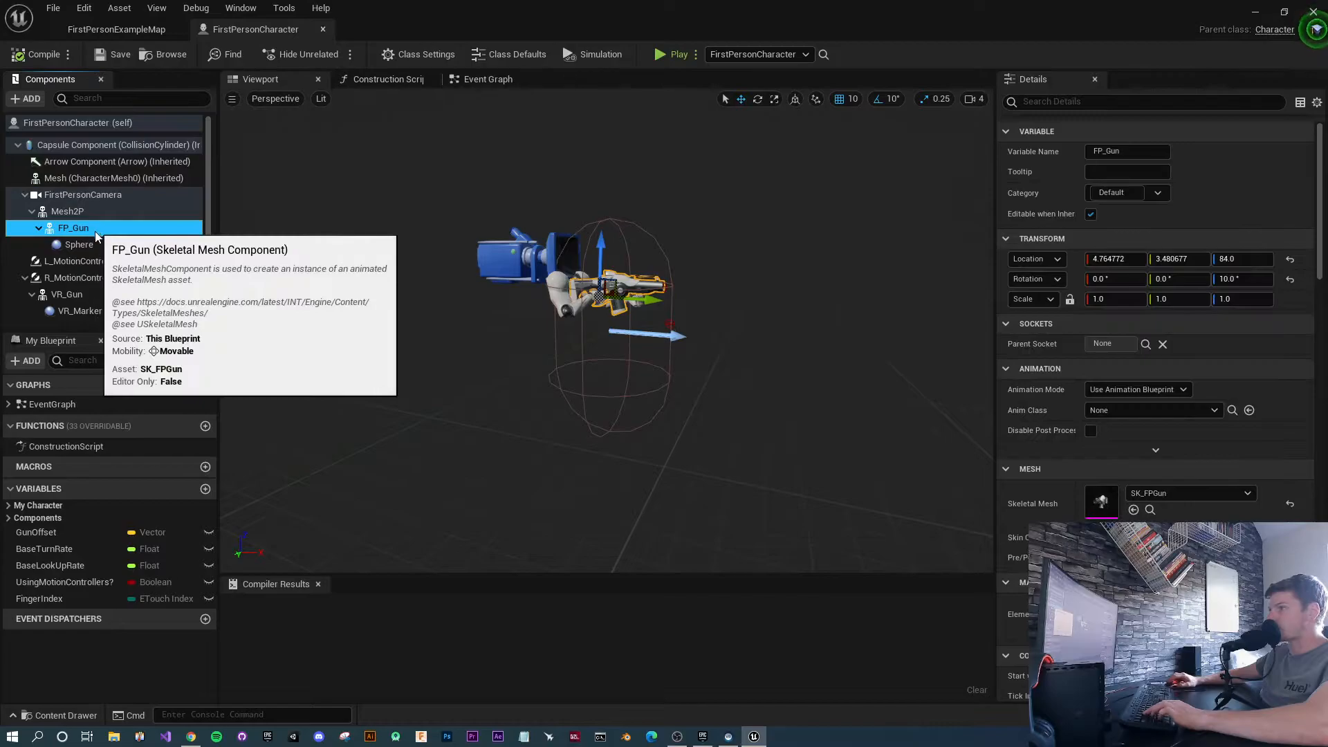
{"action": "left_click", "coordinate": [68, 245]}
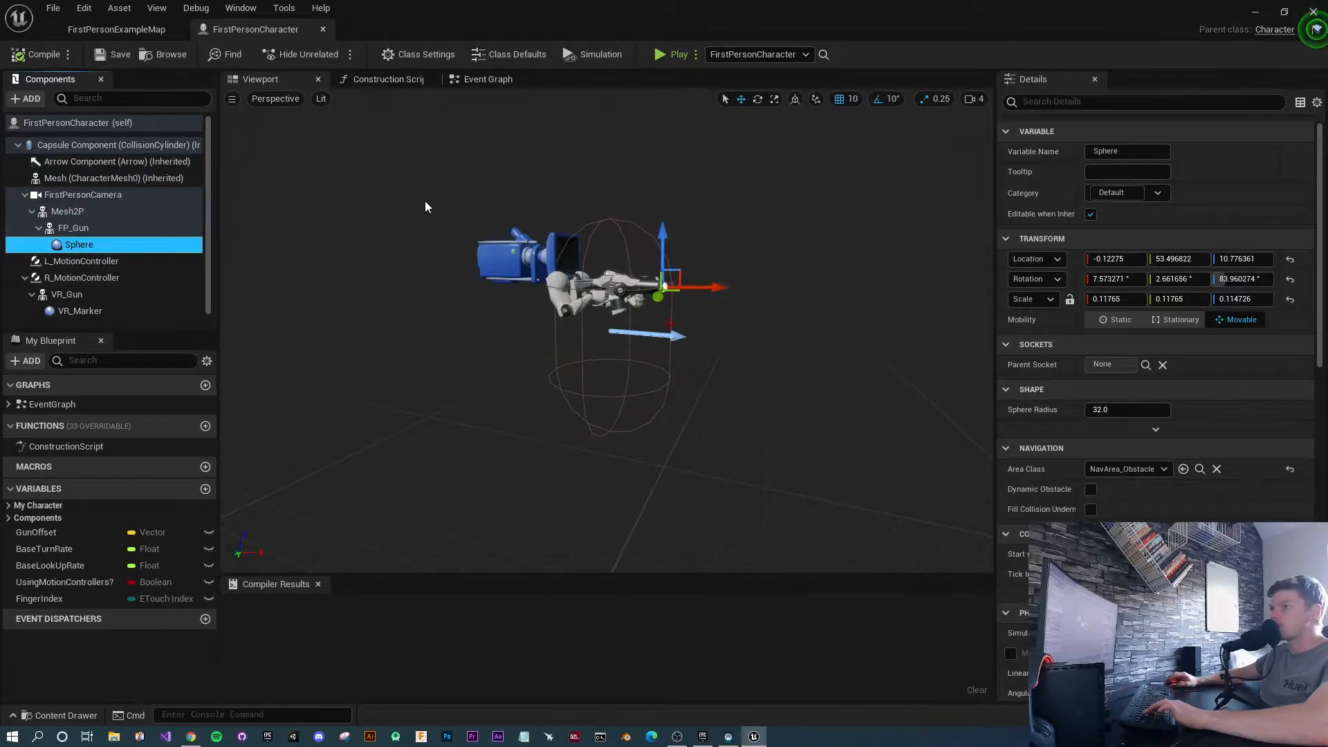
{"action": "left_click", "coordinate": [58, 180]}
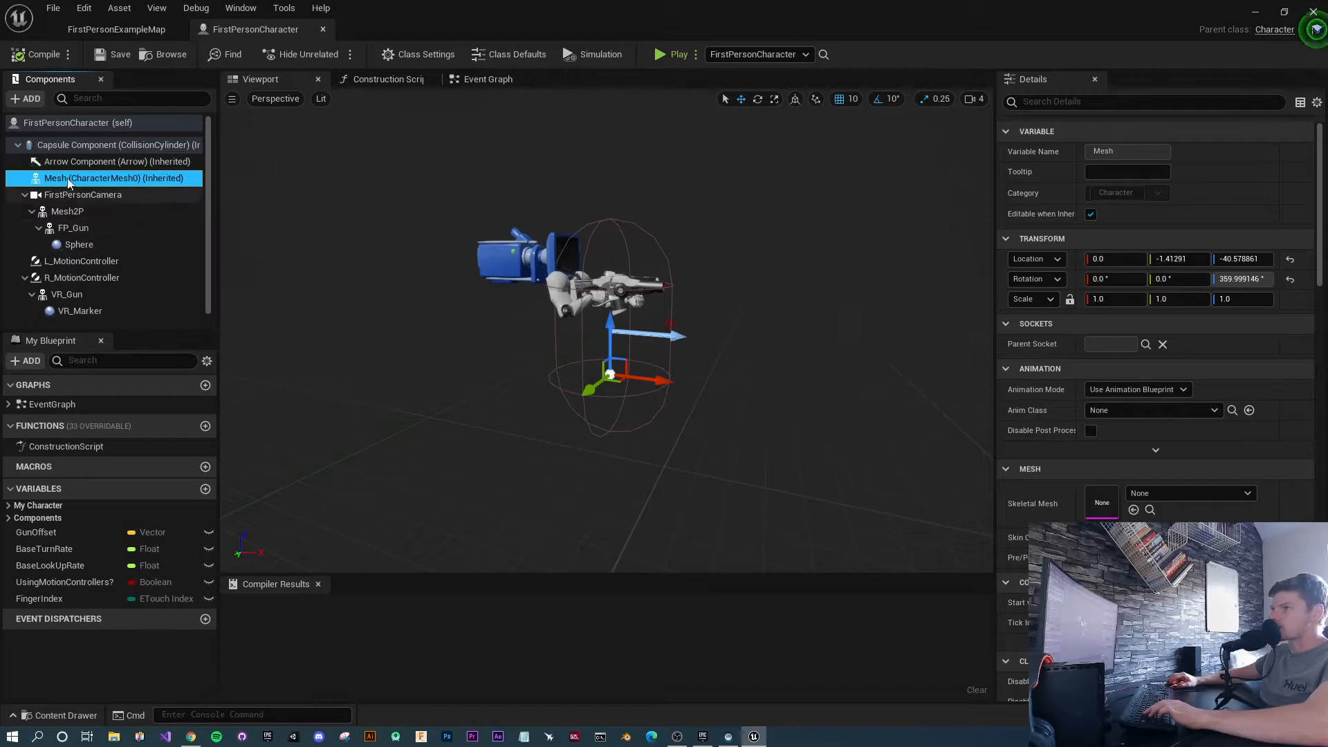
{"action": "scroll", "coordinate": [1154, 458], "scroll_direction": "down", "scroll_amount": 5}
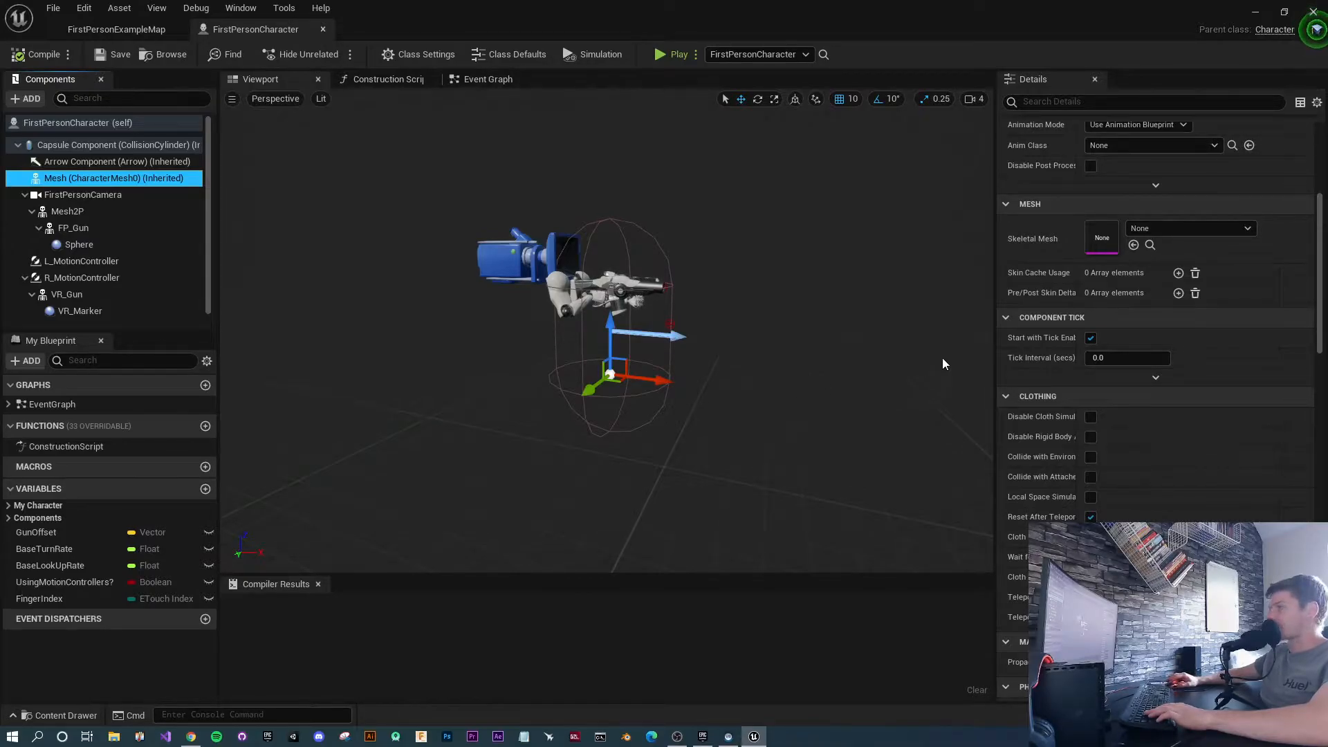
{"action": "left_click", "coordinate": [1246, 231]}
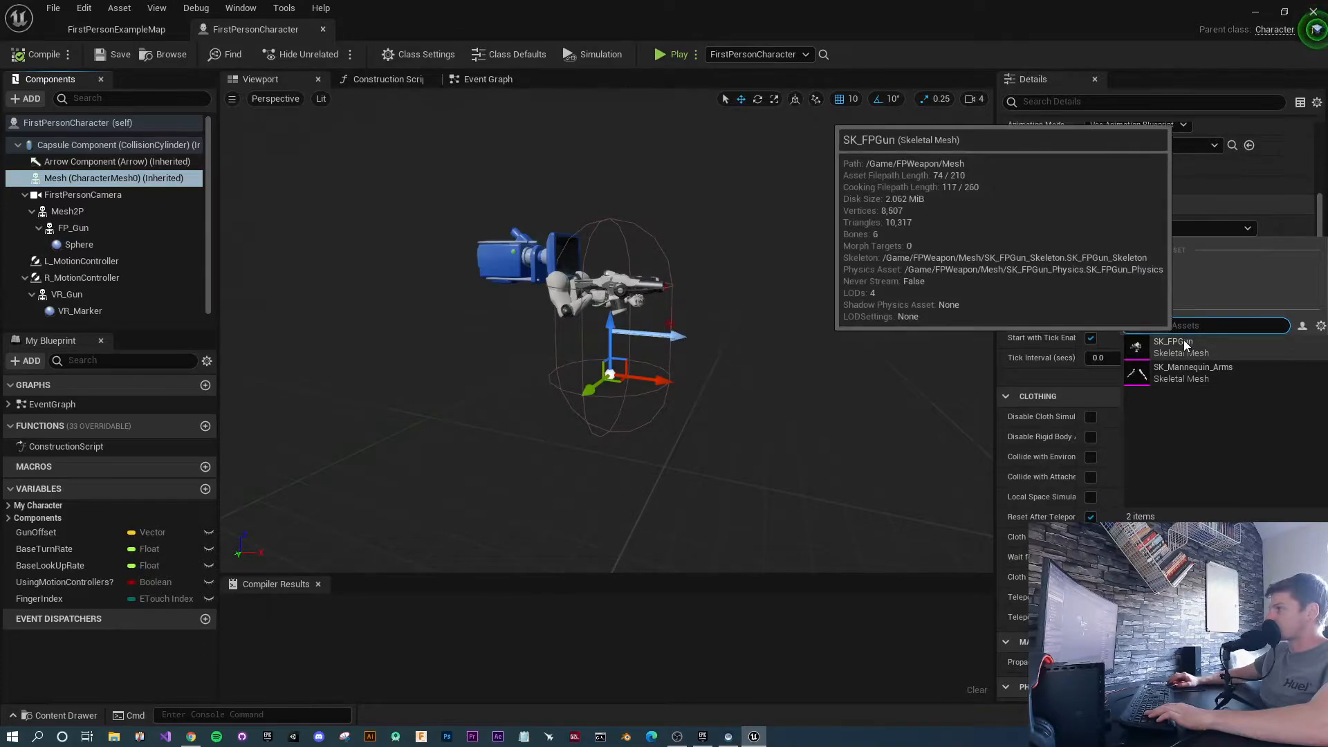
{"action": "left_click", "coordinate": [866, 361]}
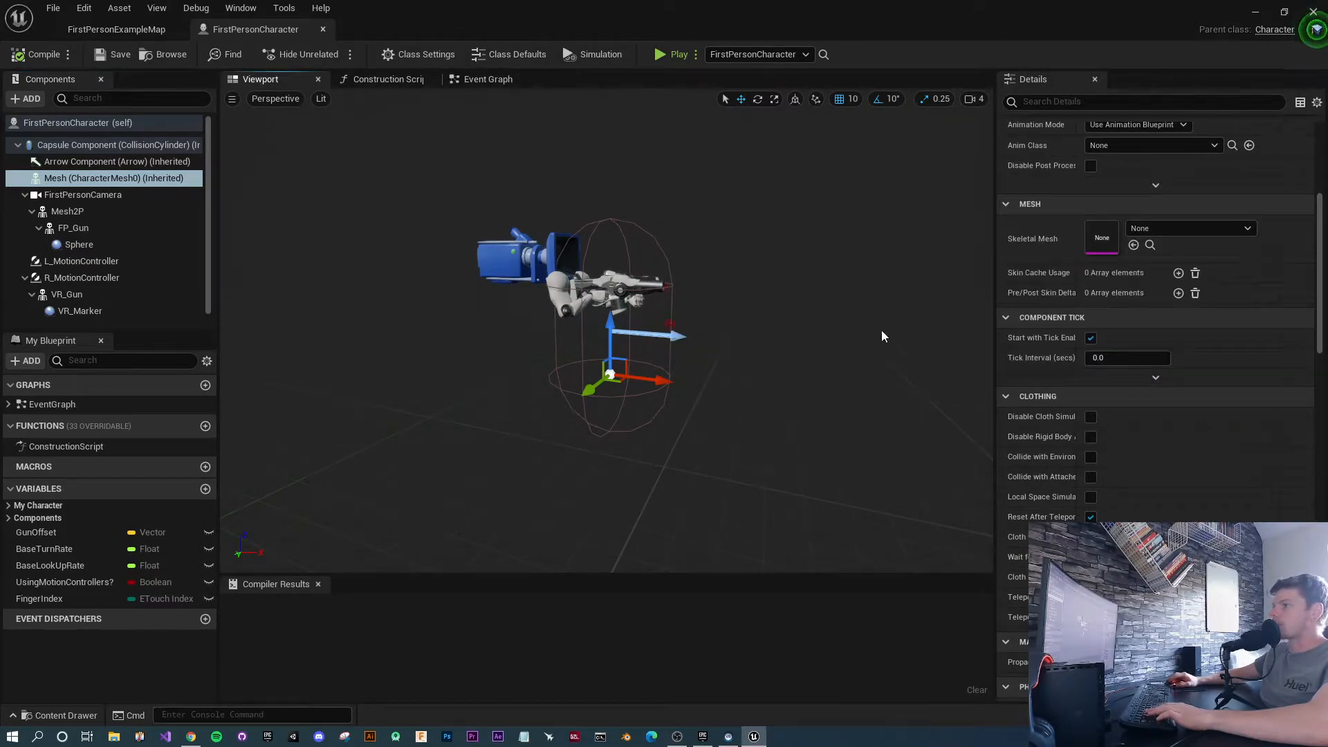
Switch to the Epic Games Launcher and start adding the Animation Starter Pack to a project, with all projects shown.
{"action": "left_click", "coordinate": [703, 737]}
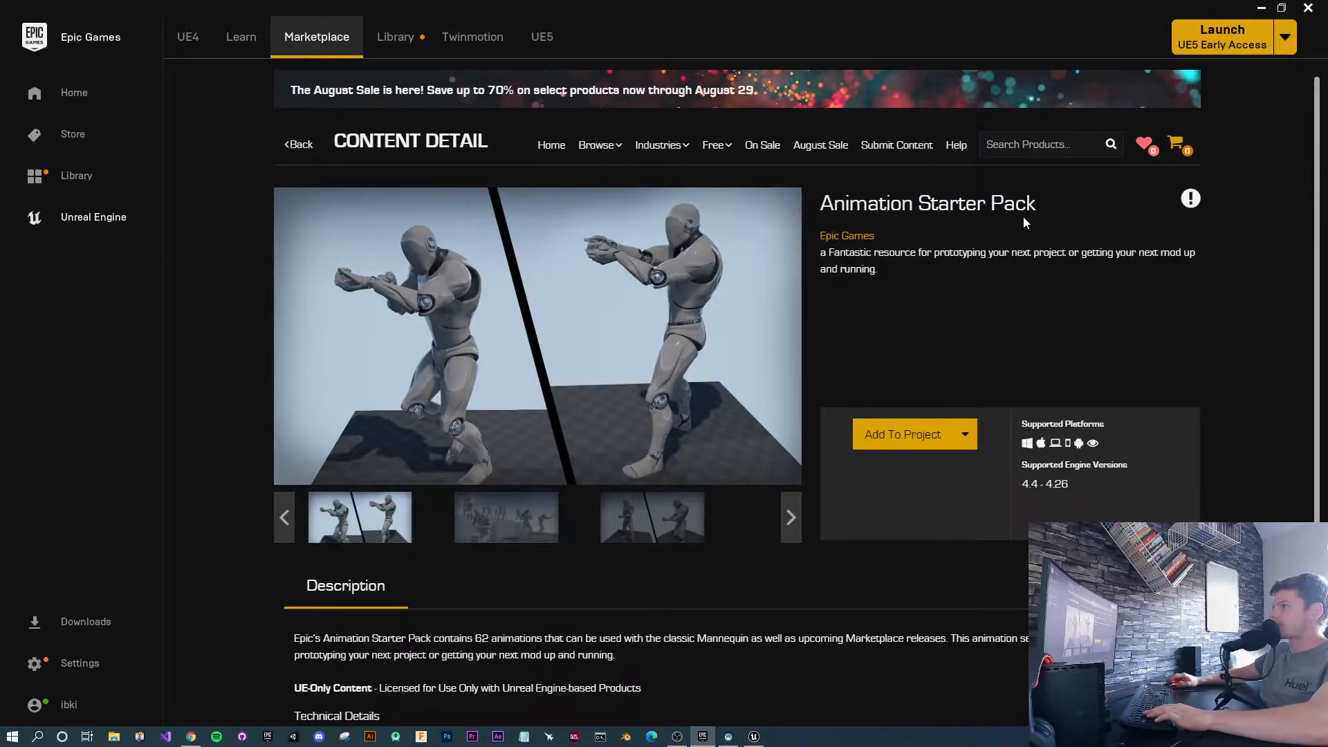
{"action": "left_click_drag", "start_coordinate": [822, 203], "coordinate": [1026, 203]}
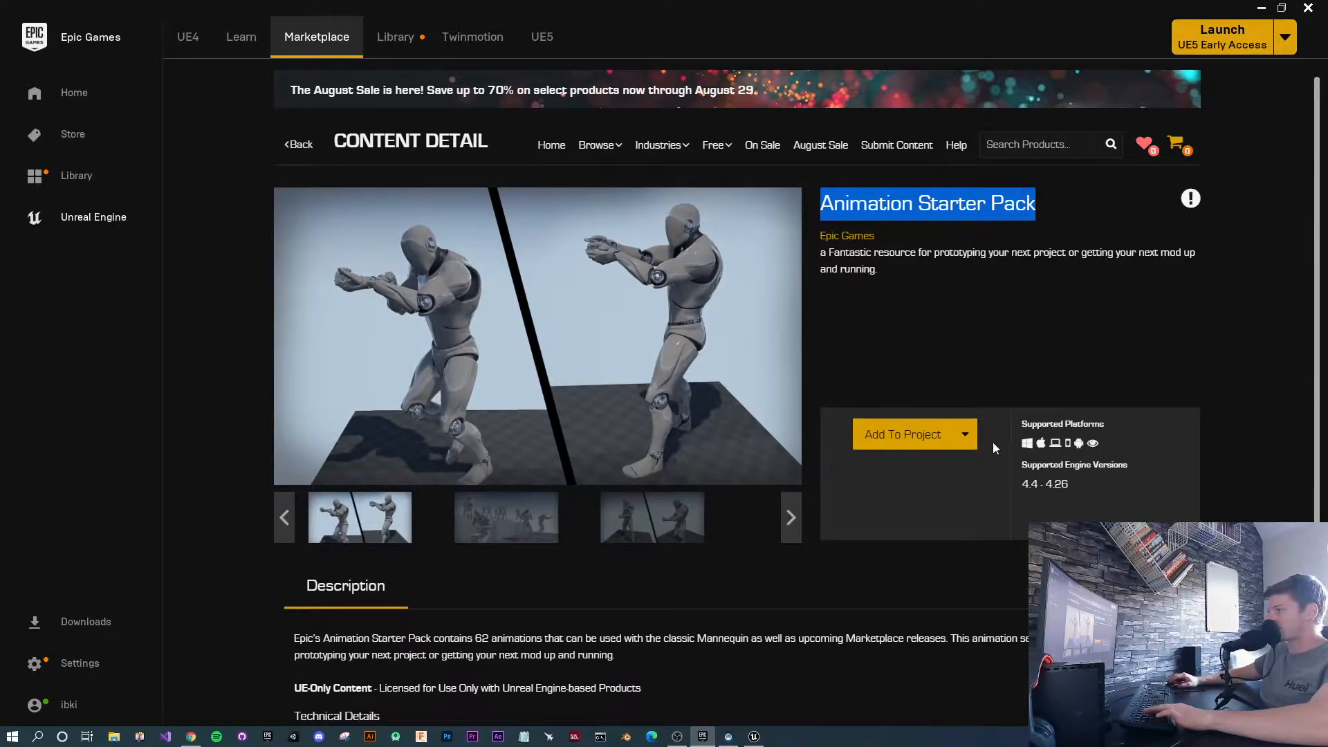
{"action": "left_click", "coordinate": [873, 434]}
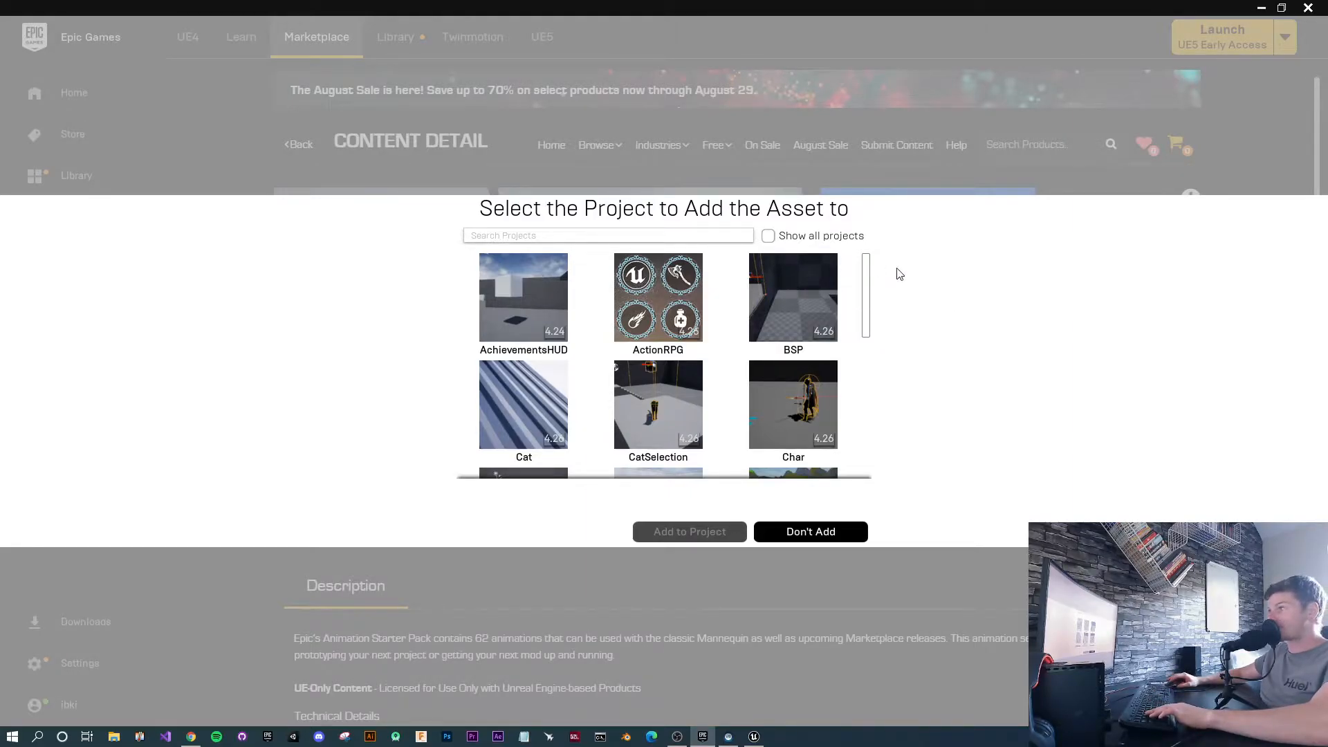
{"action": "left_click", "coordinate": [768, 236]}
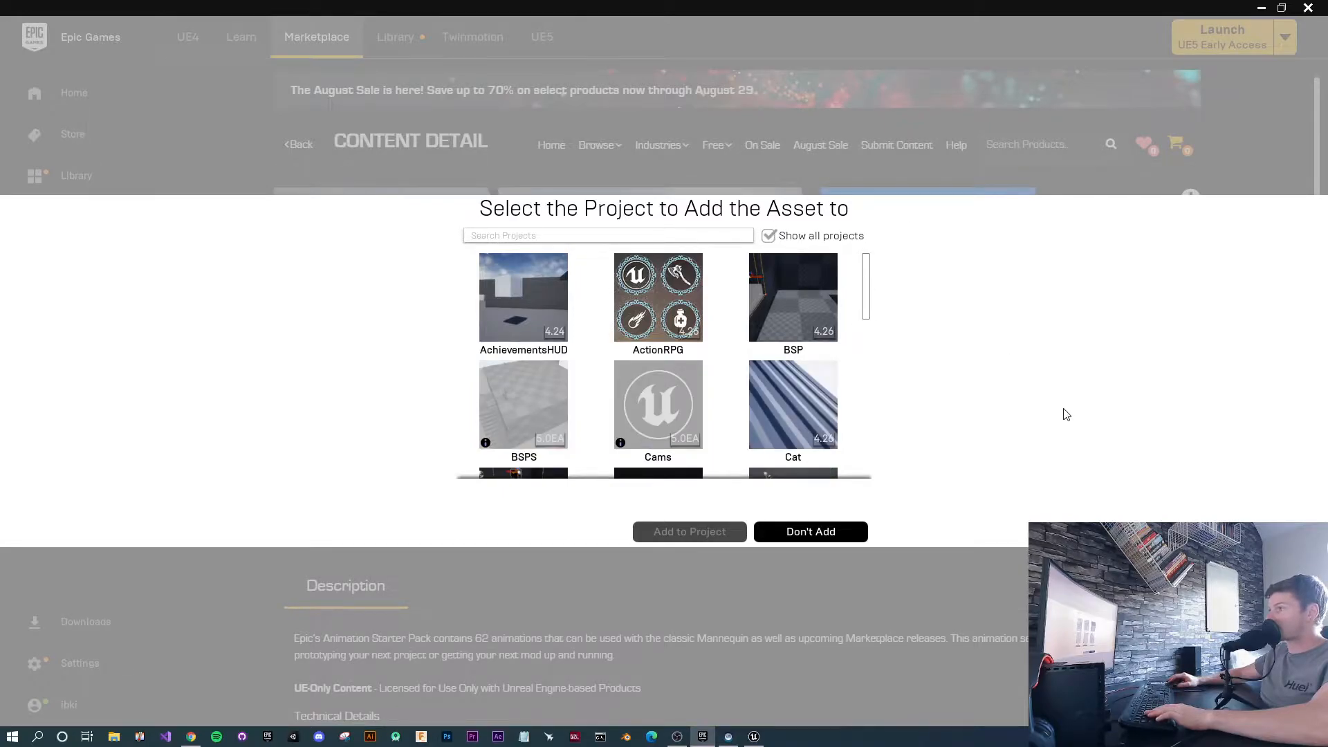
{"action": "scroll", "coordinate": [781, 380], "scroll_direction": "down", "scroll_amount": 4}
{"action": "scroll", "coordinate": [792, 396], "scroll_direction": "down", "scroll_amount": 3}
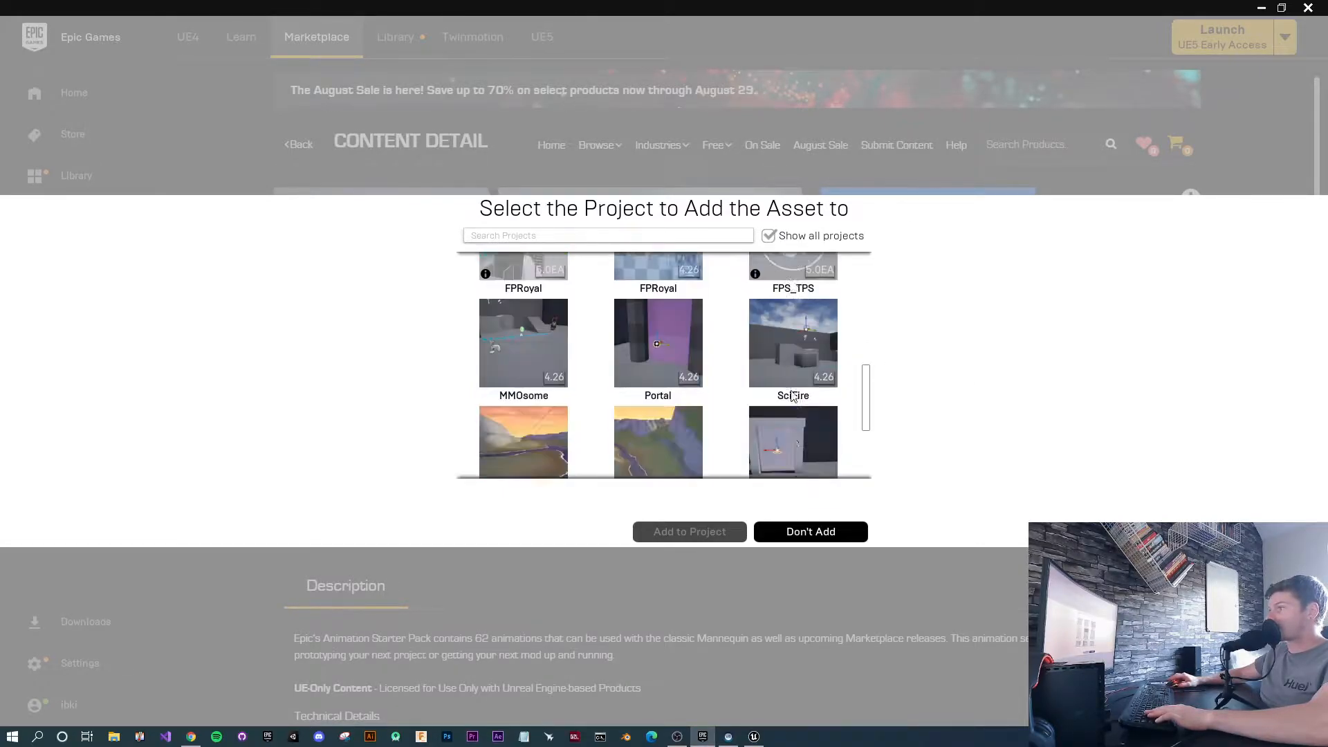
{"action": "scroll", "coordinate": [795, 395], "scroll_direction": "up", "scroll_amount": 2}
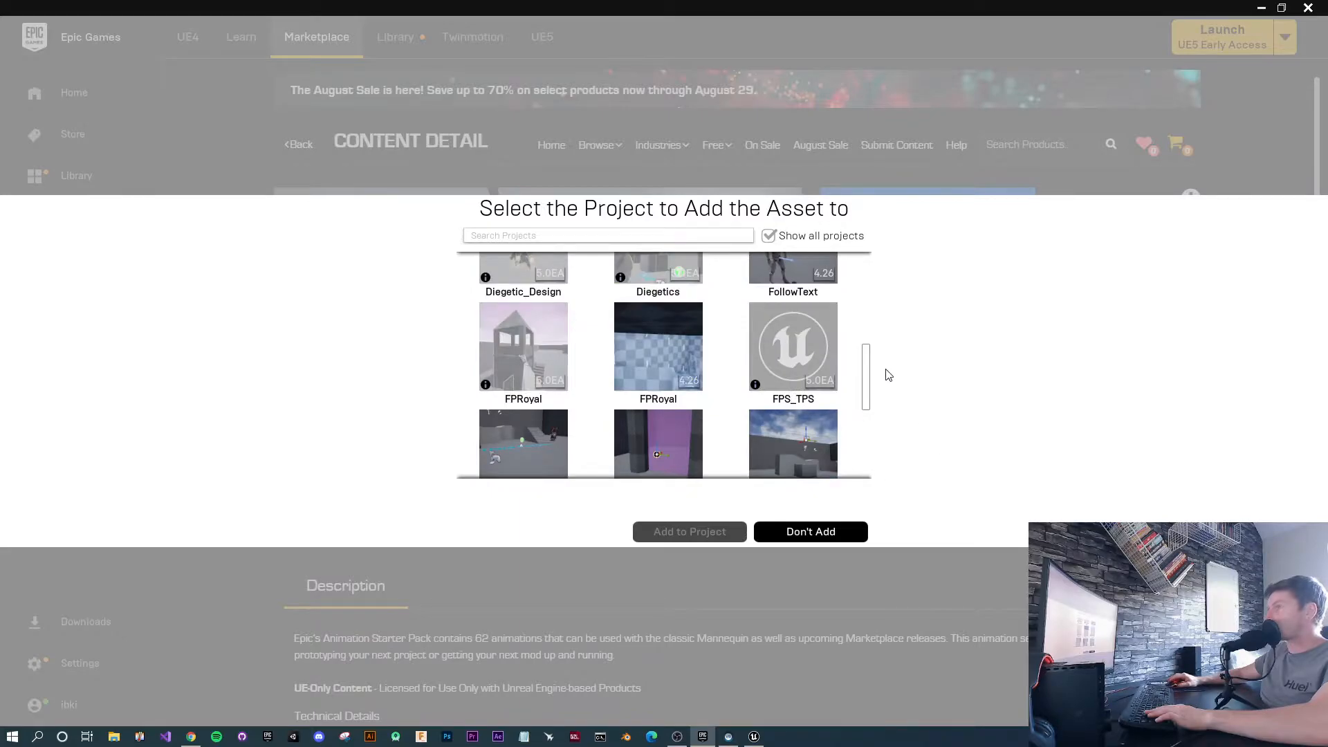
Check the name of the open project in Unreal Editor and return to the Epic Games Launcher.
{"action": "left_click", "coordinate": [754, 737]}
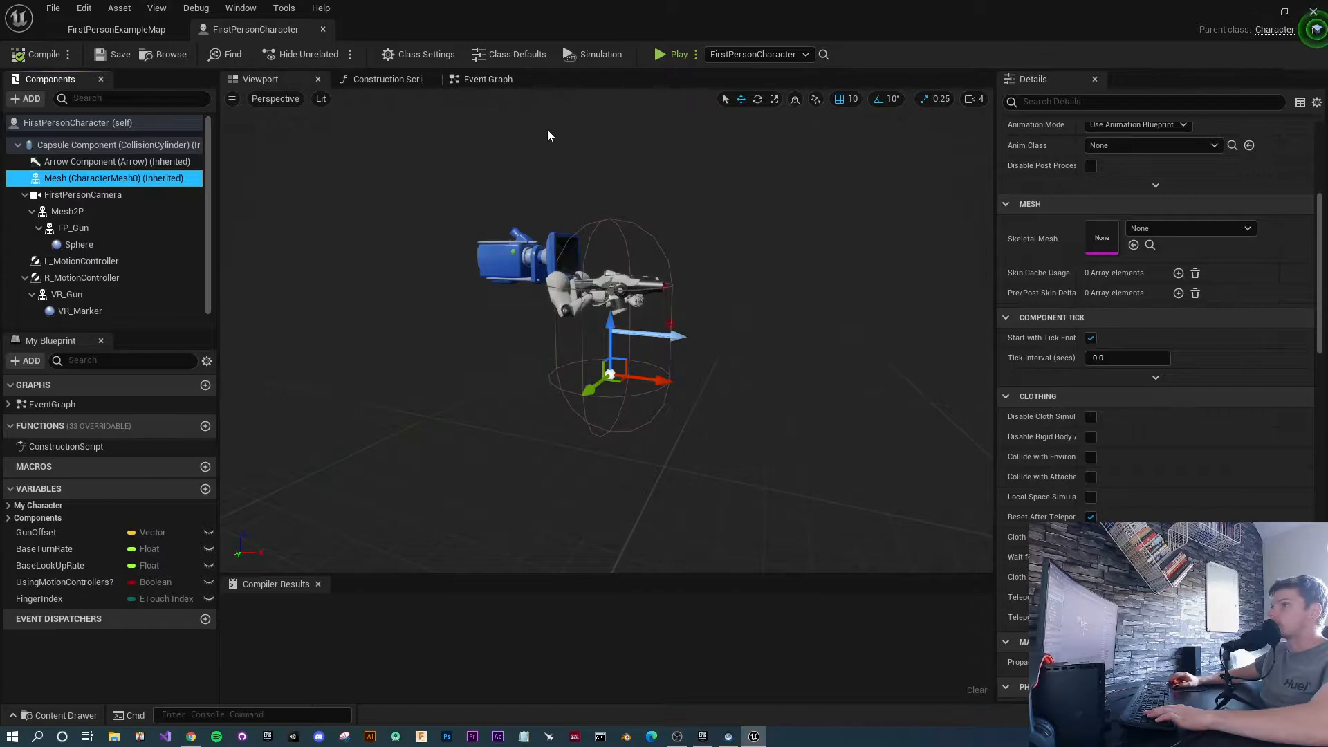
{"action": "left_click", "coordinate": [117, 29]}
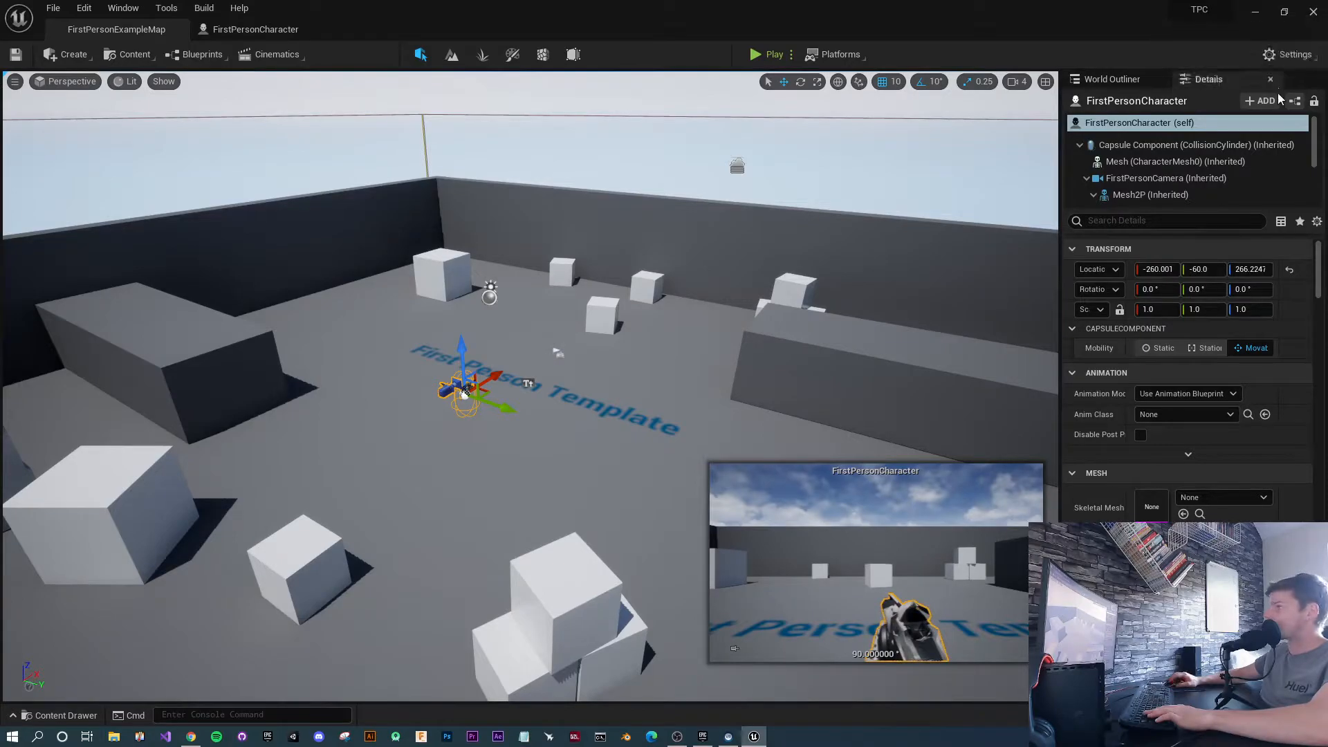
{"action": "left_click", "coordinate": [703, 737]}
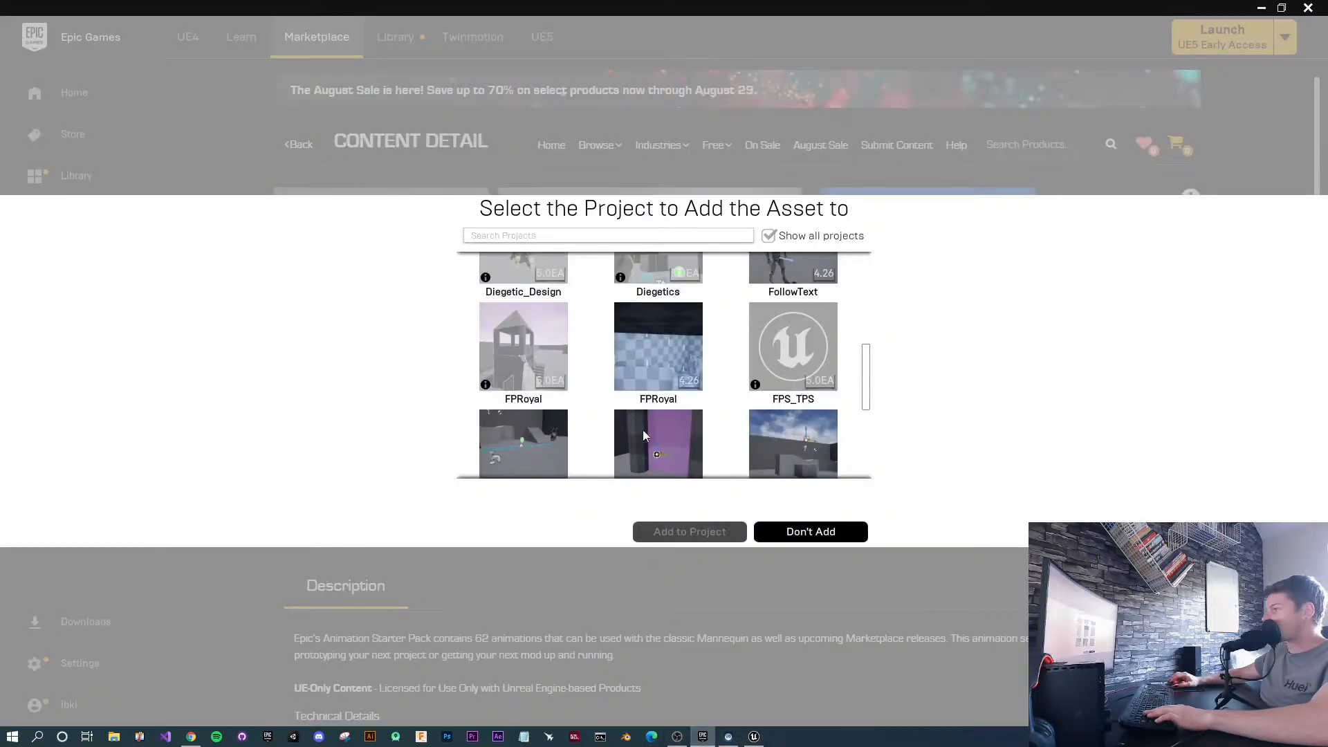
Add the Animation Starter Pack to the TPC project using asset version 4.26.
{"action": "scroll", "coordinate": [729, 439], "scroll_direction": "down", "scroll_amount": 2}
{"action": "scroll", "coordinate": [729, 438], "scroll_direction": "up", "scroll_amount": 3}
{"action": "scroll", "coordinate": [735, 442], "scroll_direction": "down", "scroll_amount": 3}
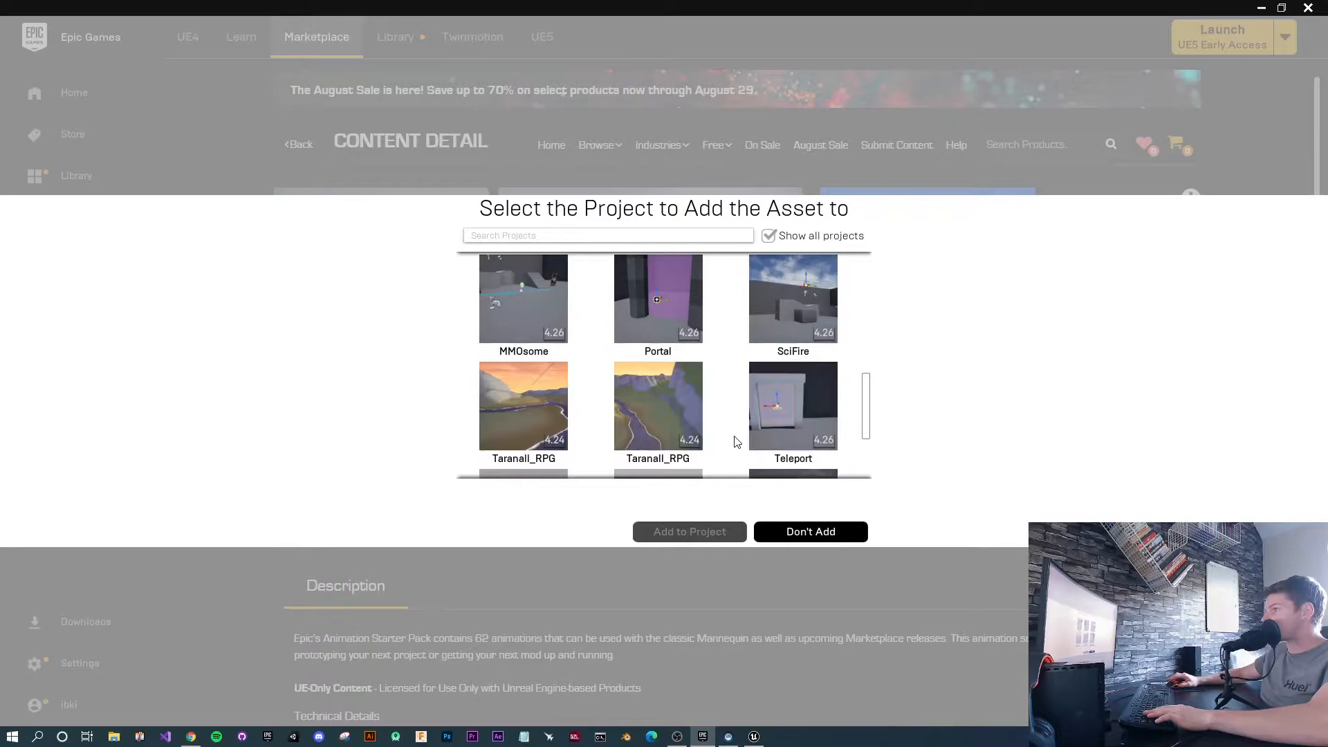
{"action": "scroll", "coordinate": [734, 440], "scroll_direction": "down", "scroll_amount": 3}
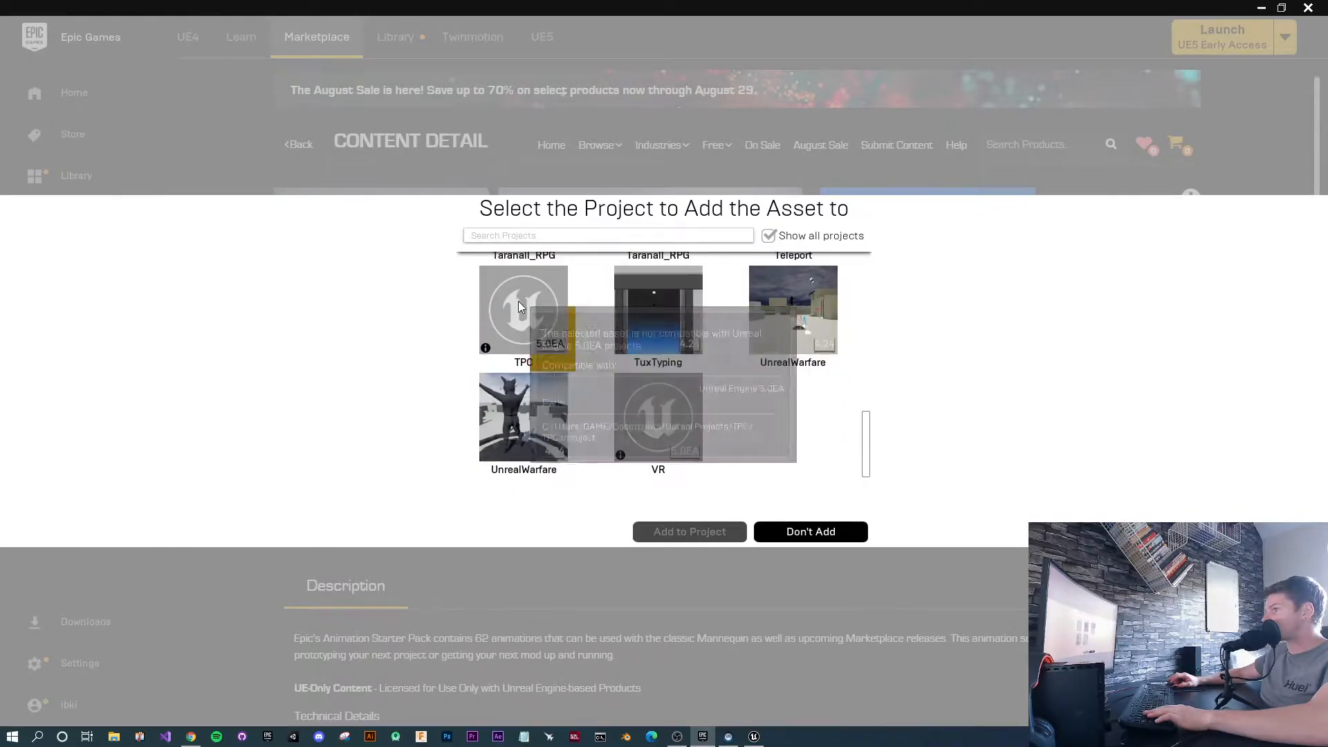
{"action": "left_click", "coordinate": [518, 301]}
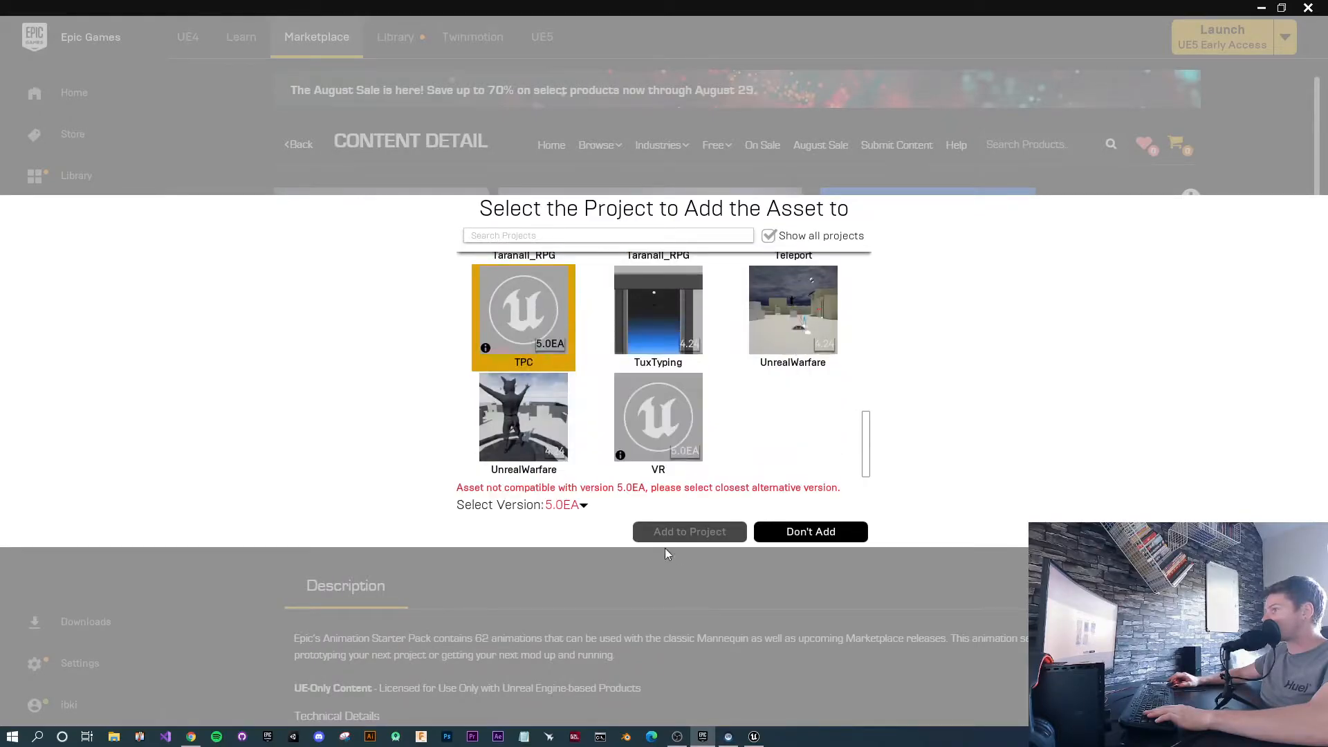
{"action": "left_click", "coordinate": [580, 506]}
{"action": "left_click", "coordinate": [566, 482]}
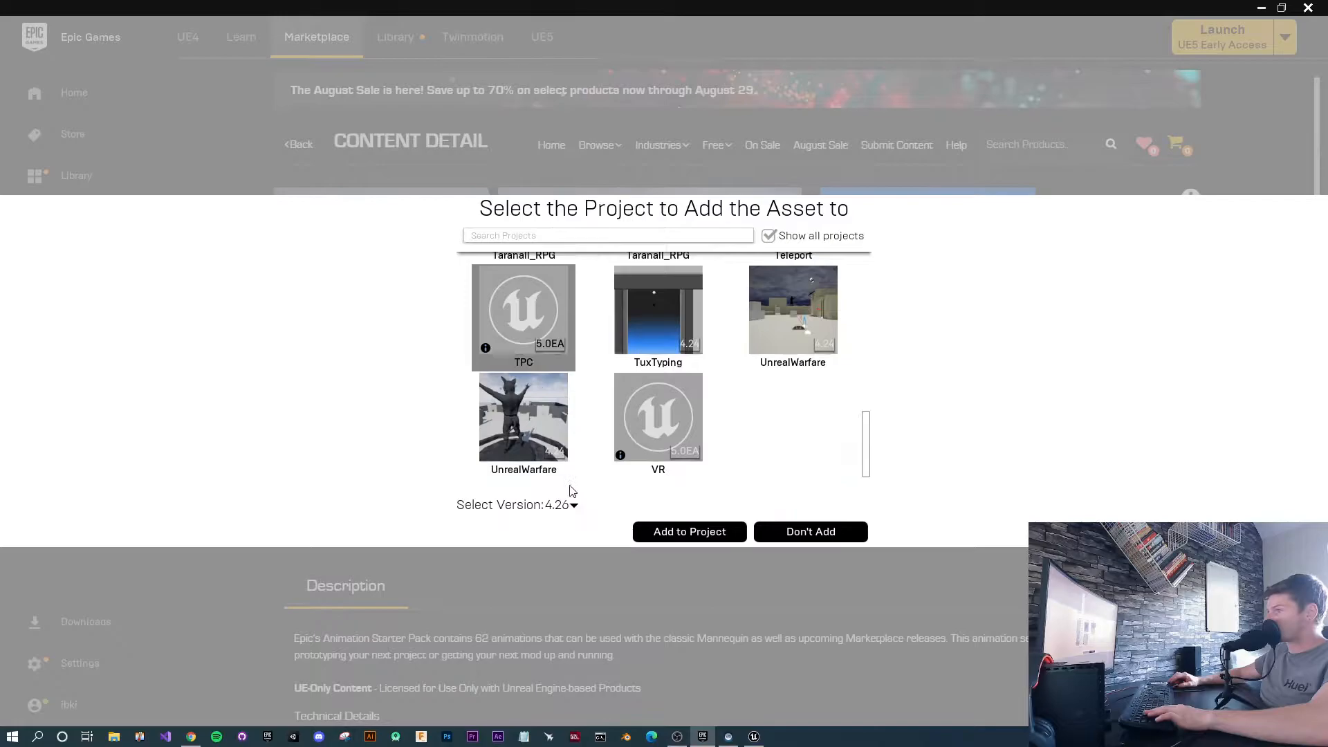
{"action": "left_click", "coordinate": [689, 531]}
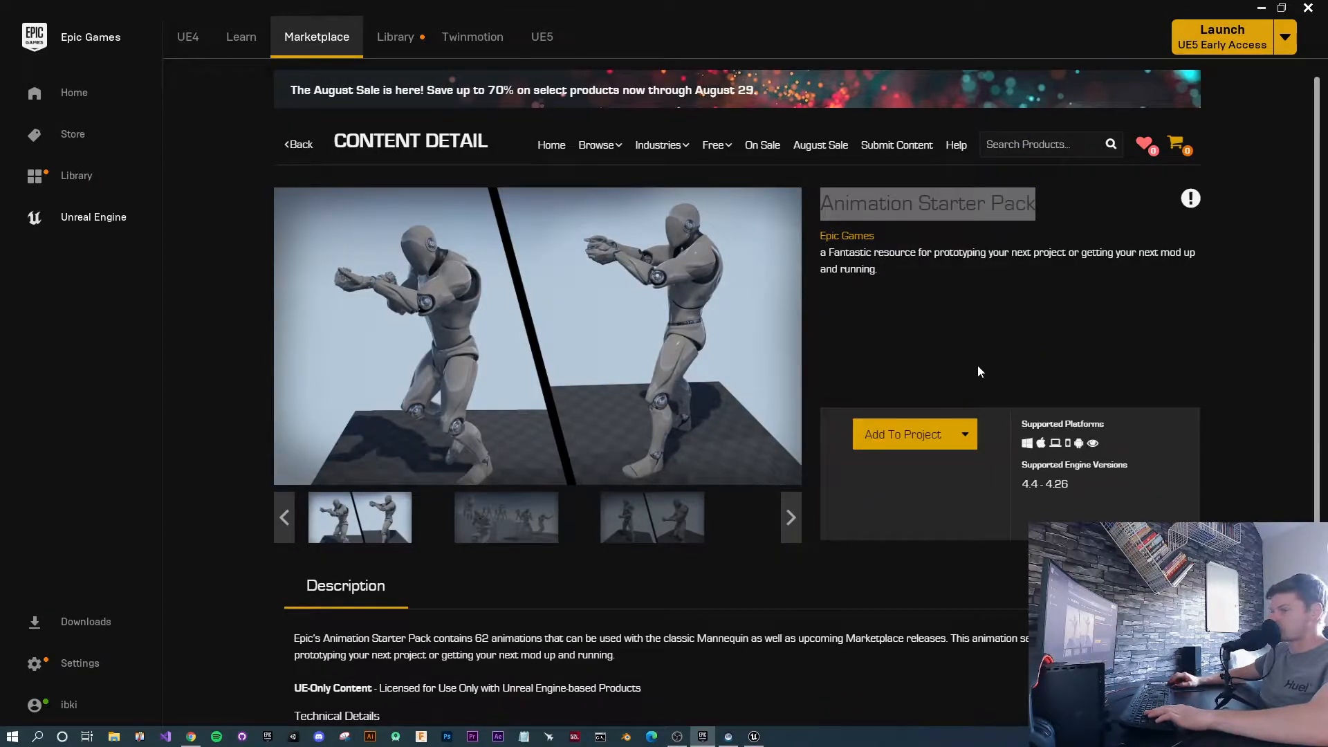
Switch back to Unreal Editor and browse the project content to the AnimStarterPack/UE4_Mannequin/Mesh folder.
{"action": "left_click", "coordinate": [754, 736]}
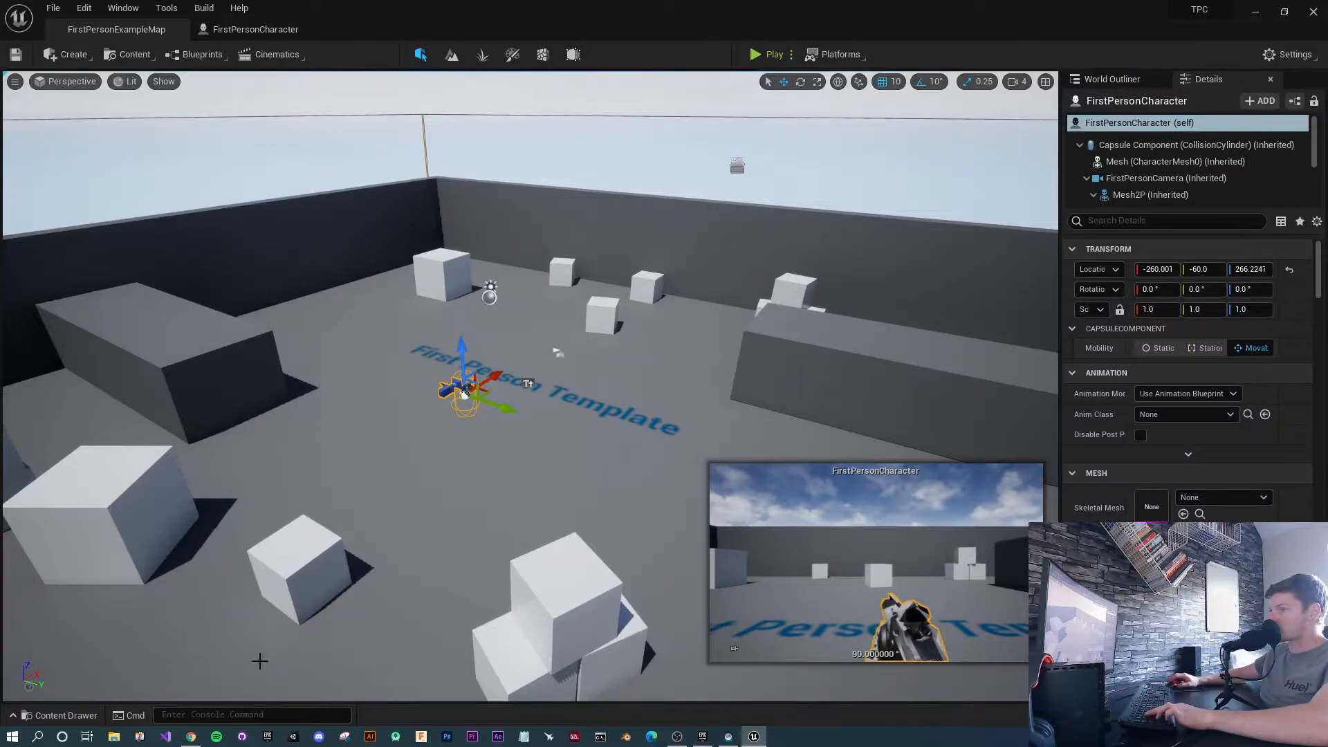
{"action": "left_click", "coordinate": [39, 718]}
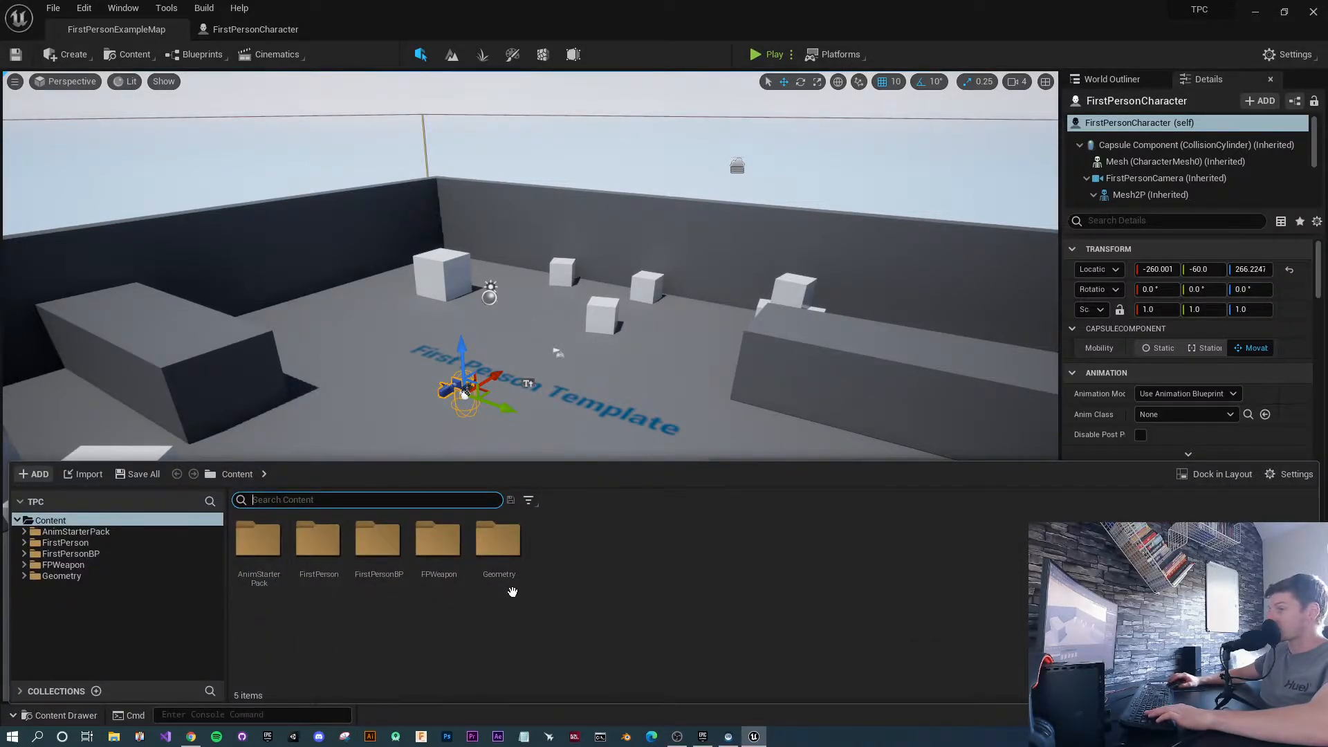
{"action": "double_click", "coordinate": [256, 539]}
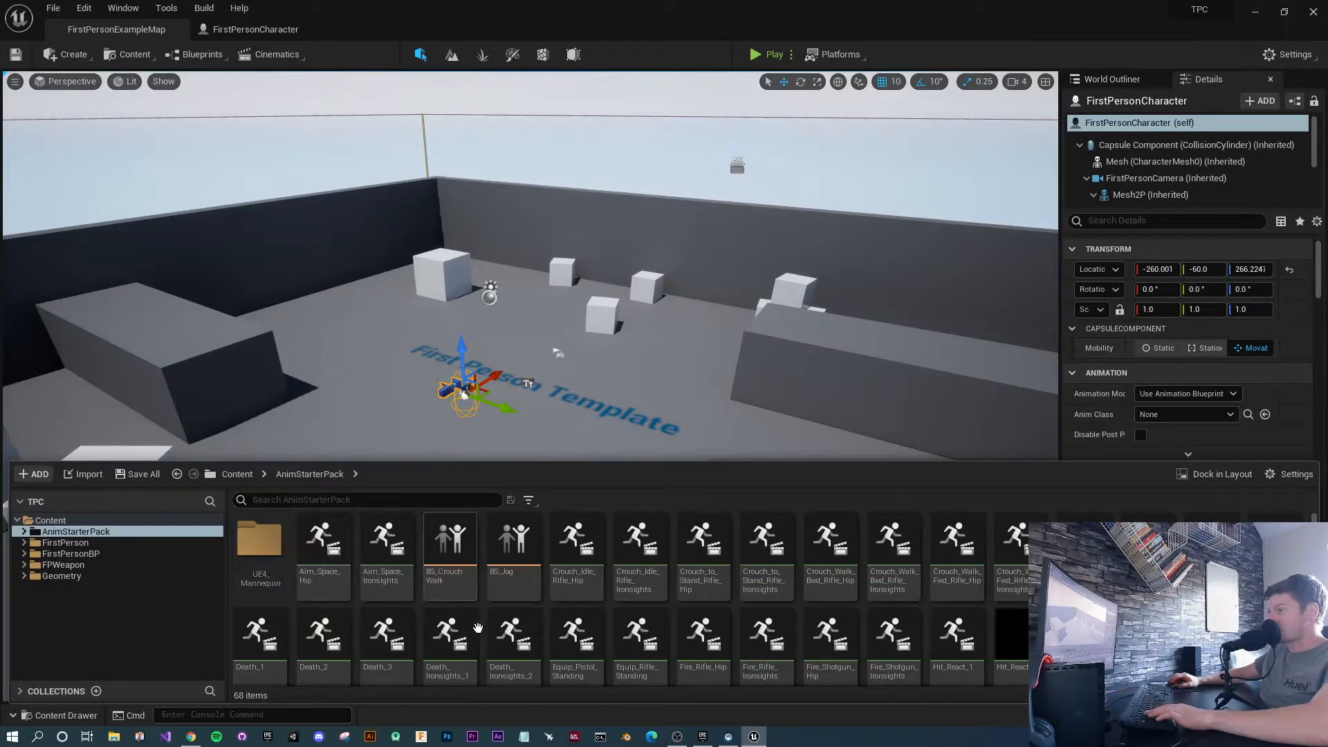
{"action": "double_click", "coordinate": [274, 542]}
{"action": "left_click", "coordinate": [313, 547]}
{"action": "double_click", "coordinate": [313, 547]}
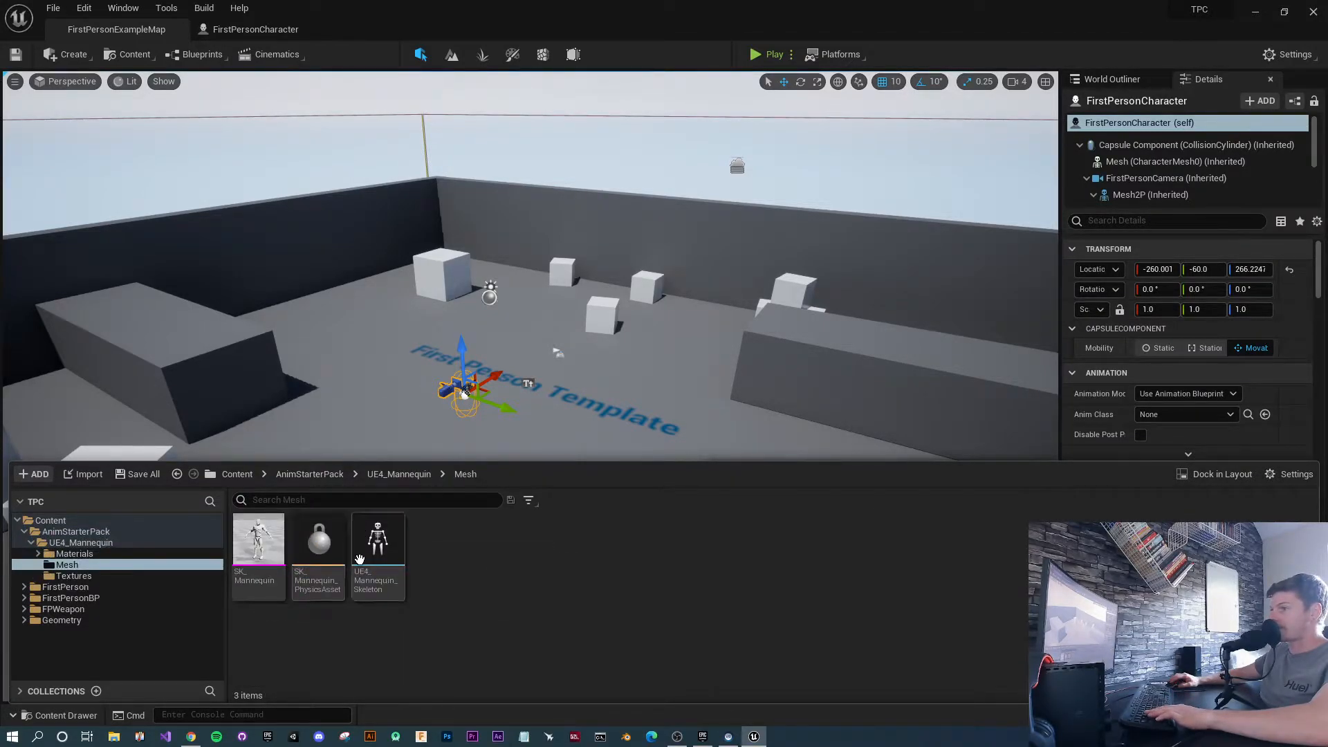
Look at the SK_Mannequin mesh, then browse back to the AnimStarterPack folder to view its animation assets.
{"action": "left_click", "coordinate": [258, 552]}
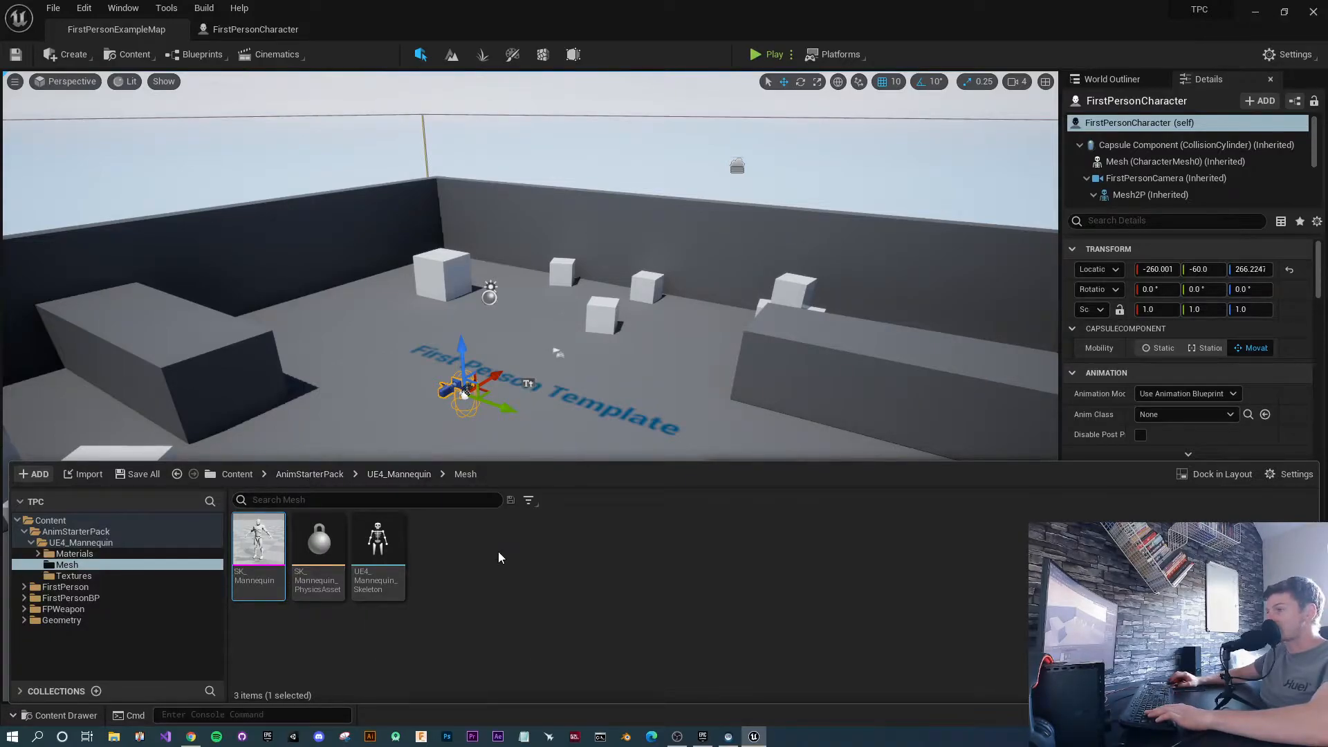
{"action": "left_click", "coordinate": [397, 473]}
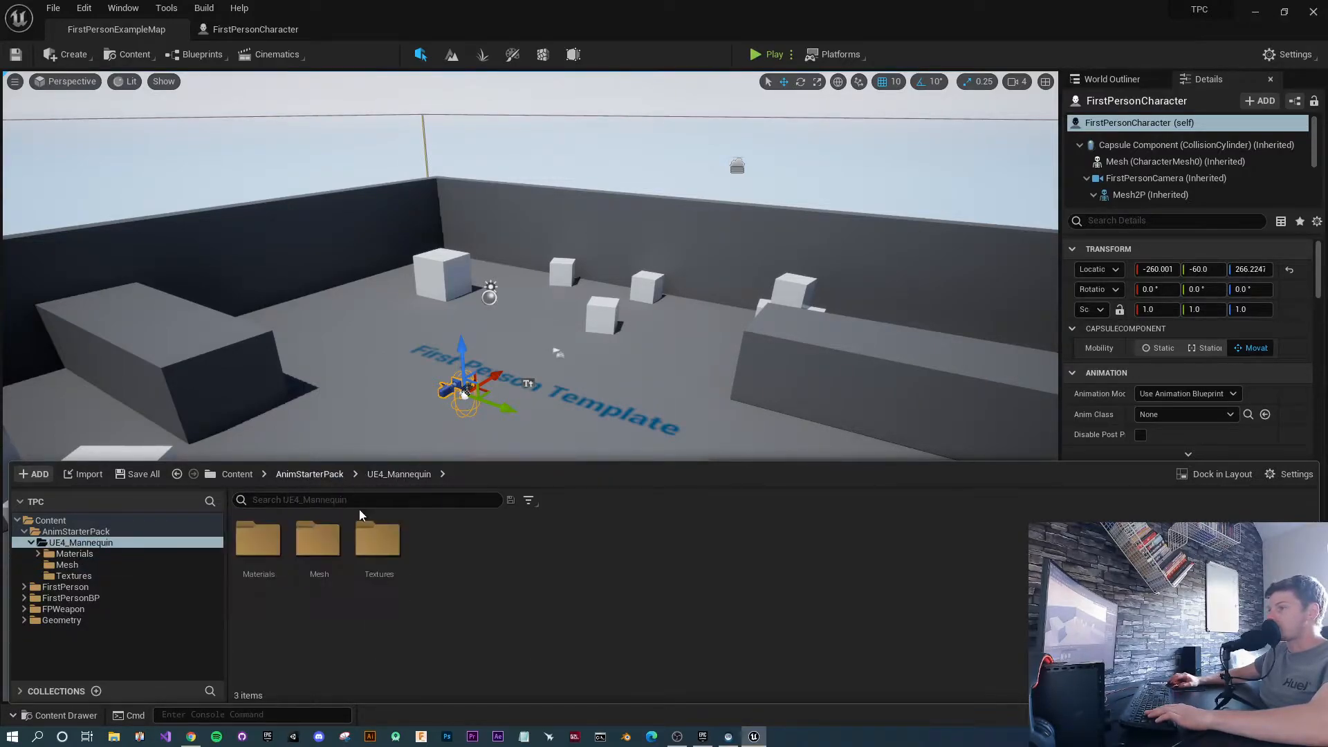
{"action": "left_click", "coordinate": [312, 475]}
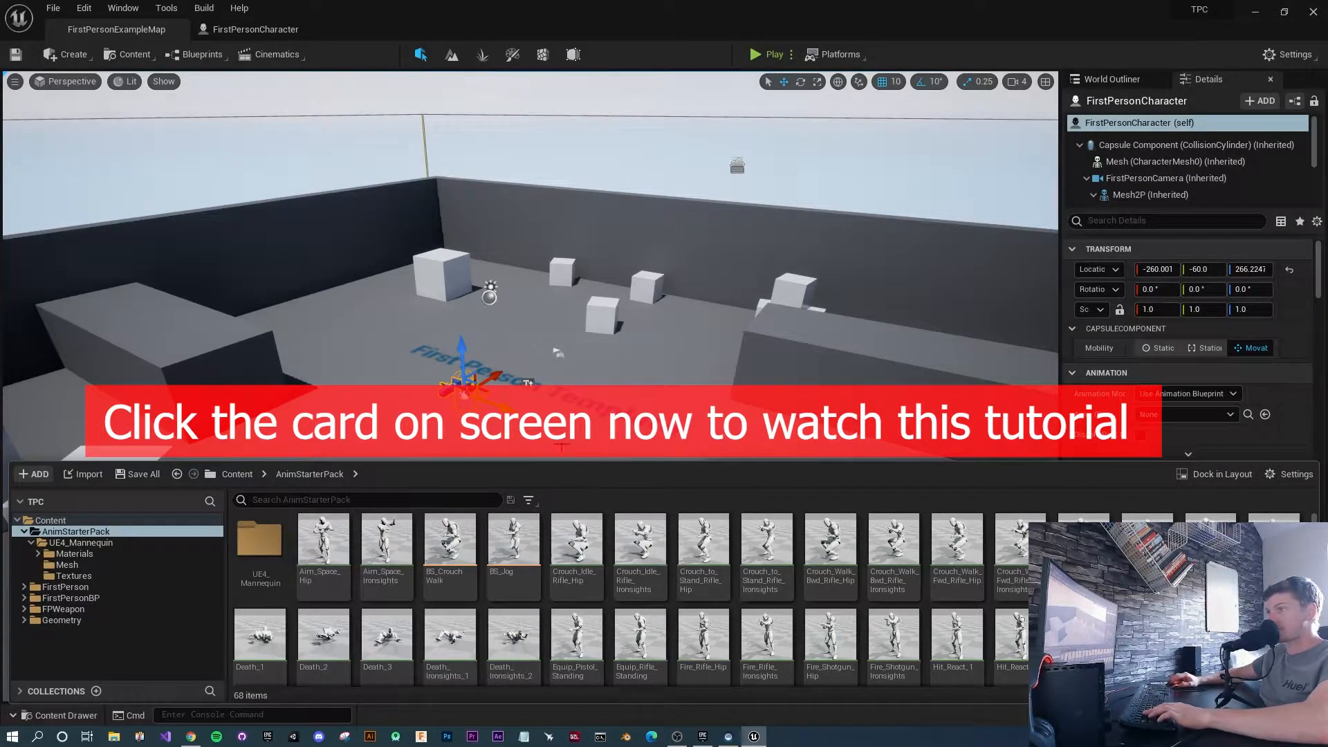
{"action": "left_click", "coordinate": [73, 545]}
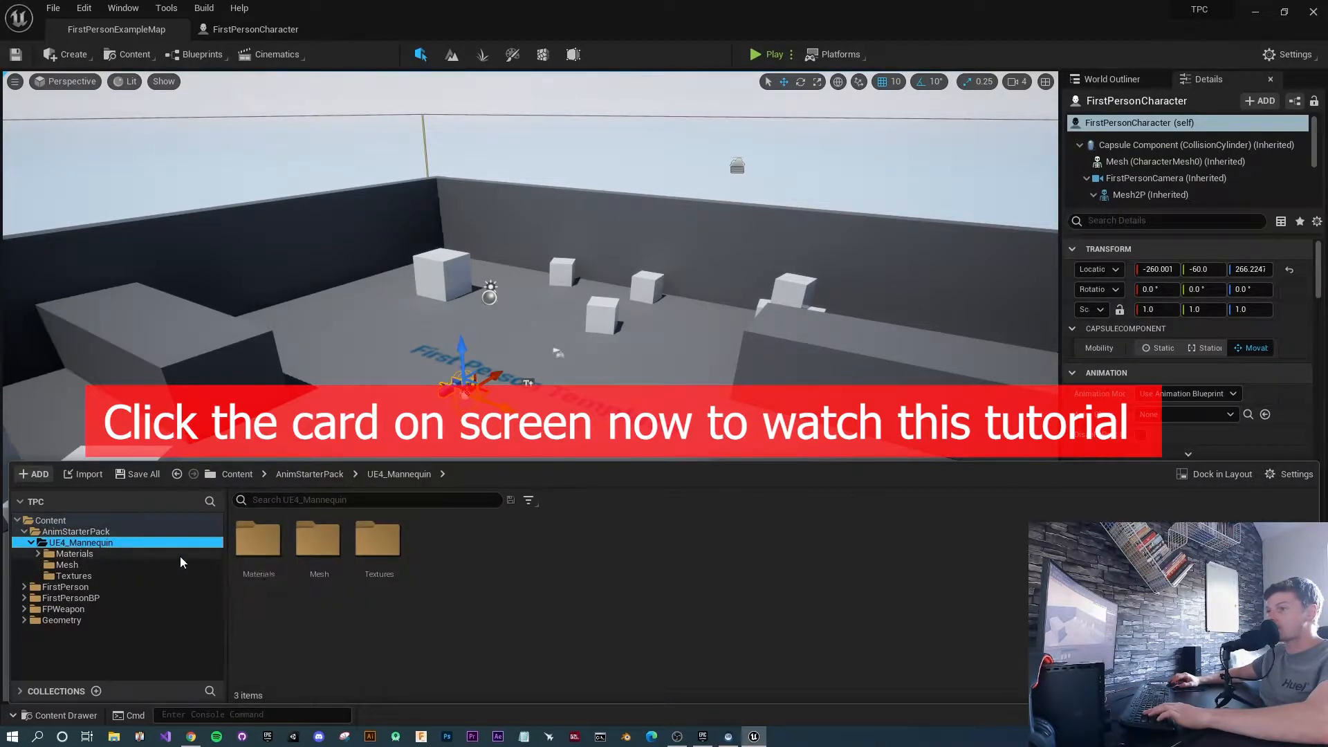
{"action": "right_click", "coordinate": [317, 546]}
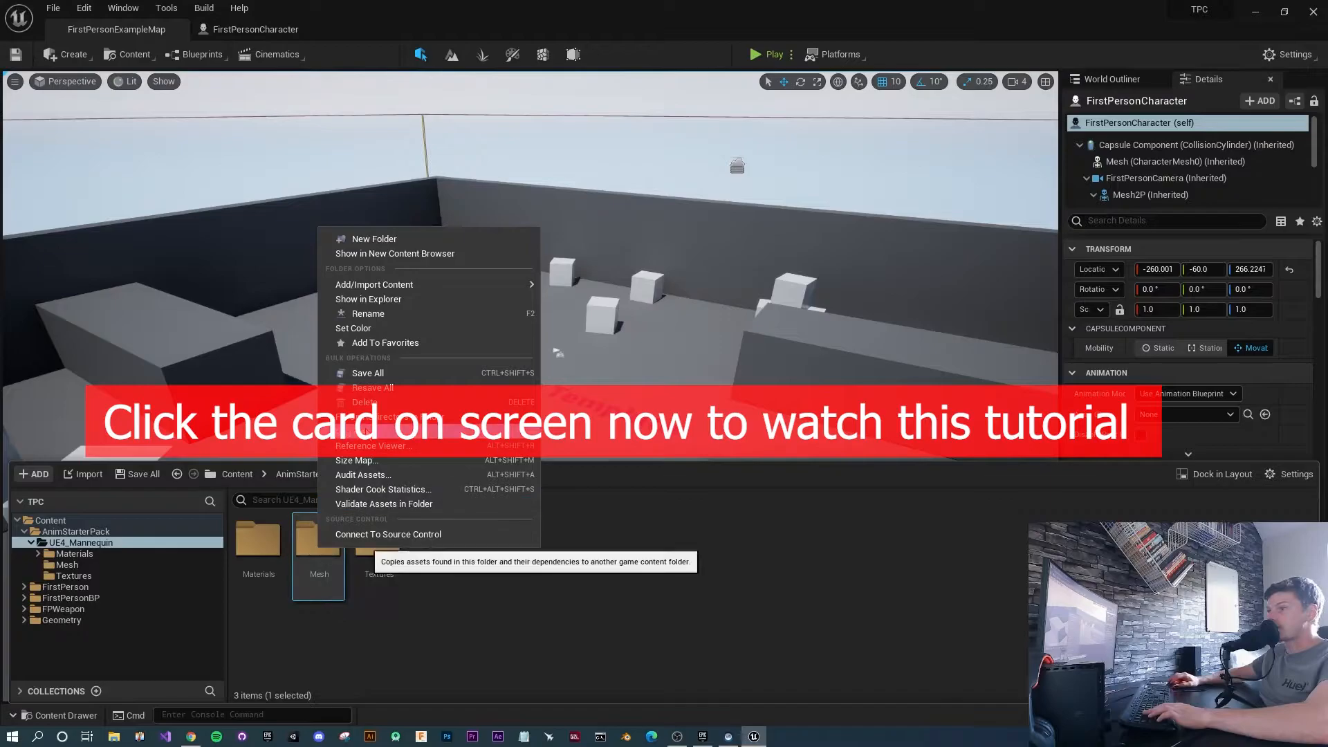
{"action": "left_click", "coordinate": [360, 511]}
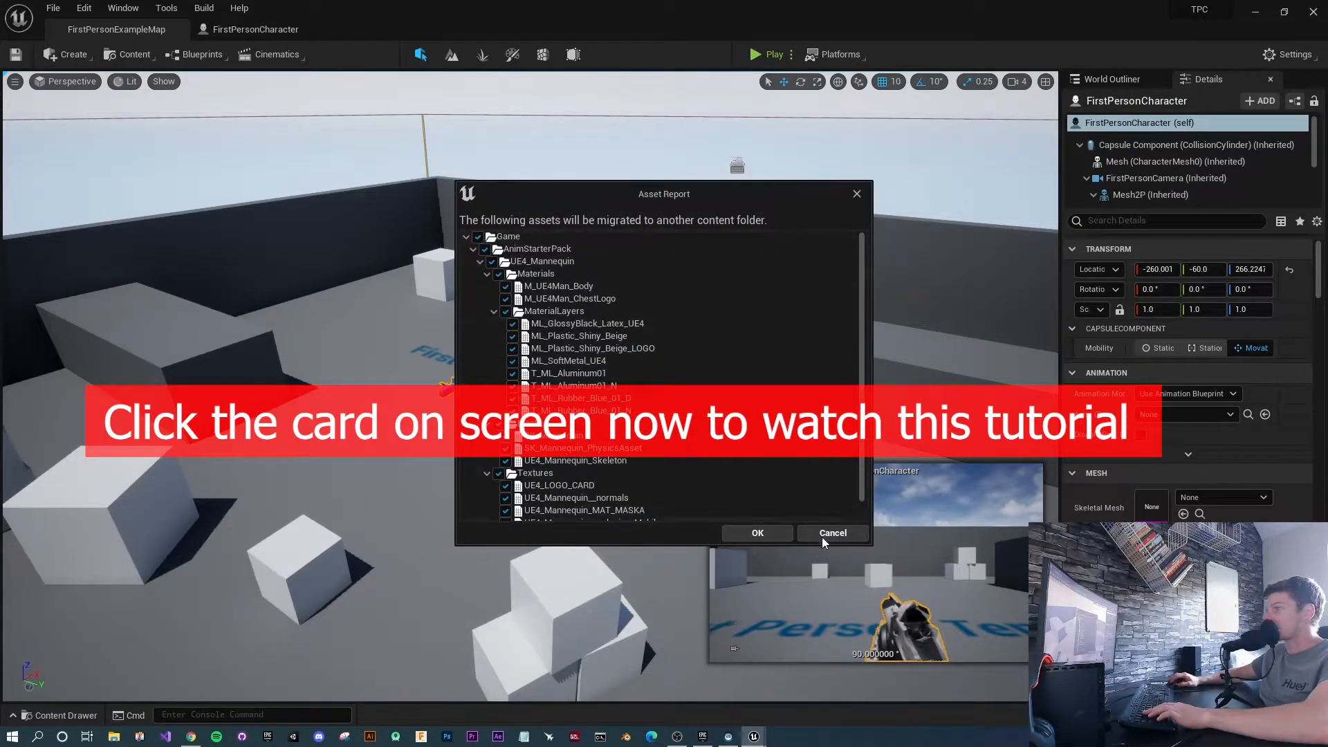
{"action": "left_click", "coordinate": [829, 528]}
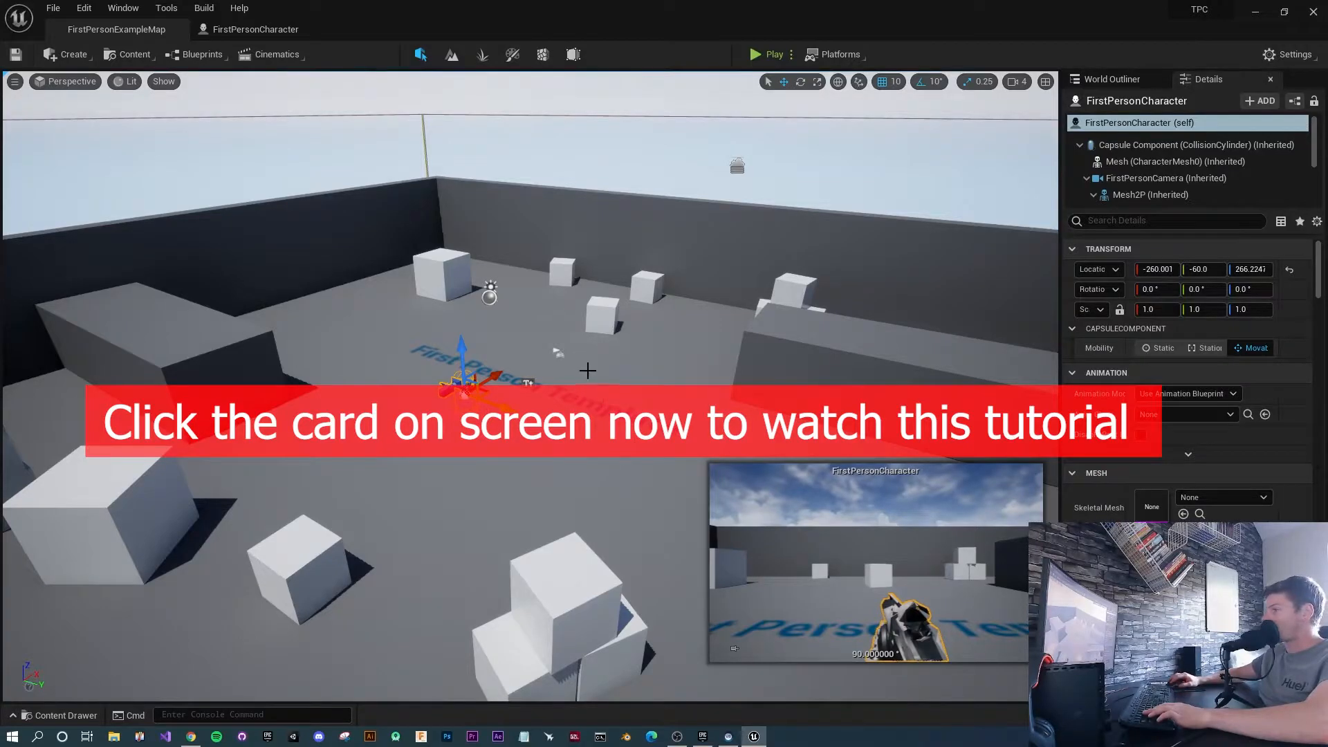
In the FirstPersonCharacter blueprint, set the inherited Mesh component's skeletal mesh to SK_Mannequin.
{"action": "left_click", "coordinate": [243, 29]}
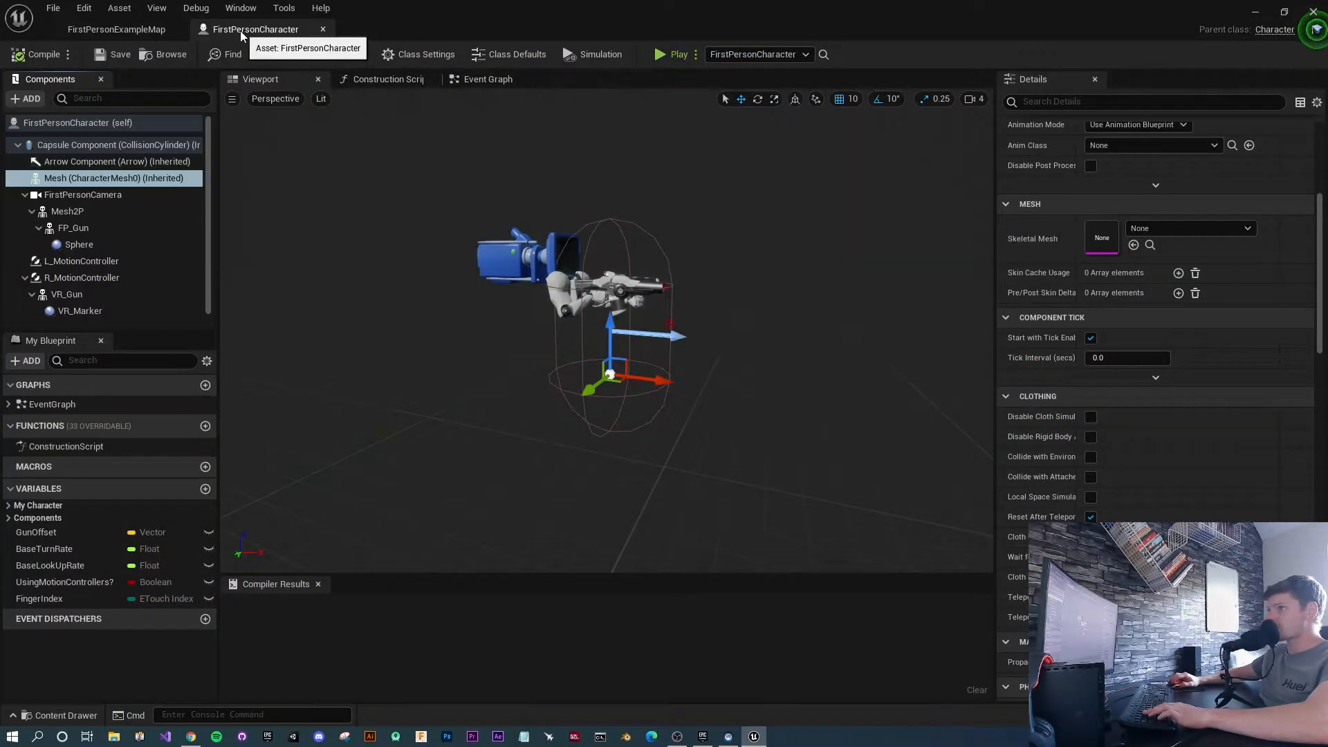
{"action": "left_click", "coordinate": [77, 181]}
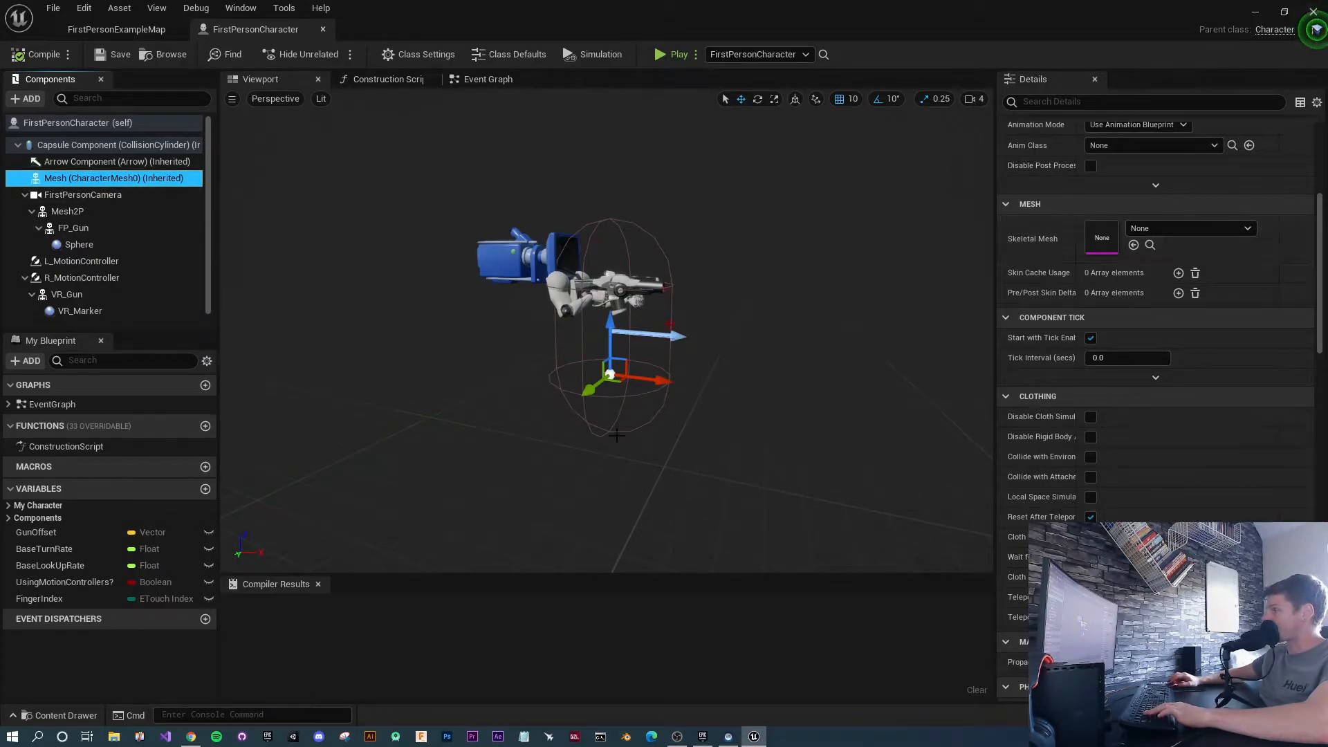
{"action": "left_click", "coordinate": [1208, 228]}
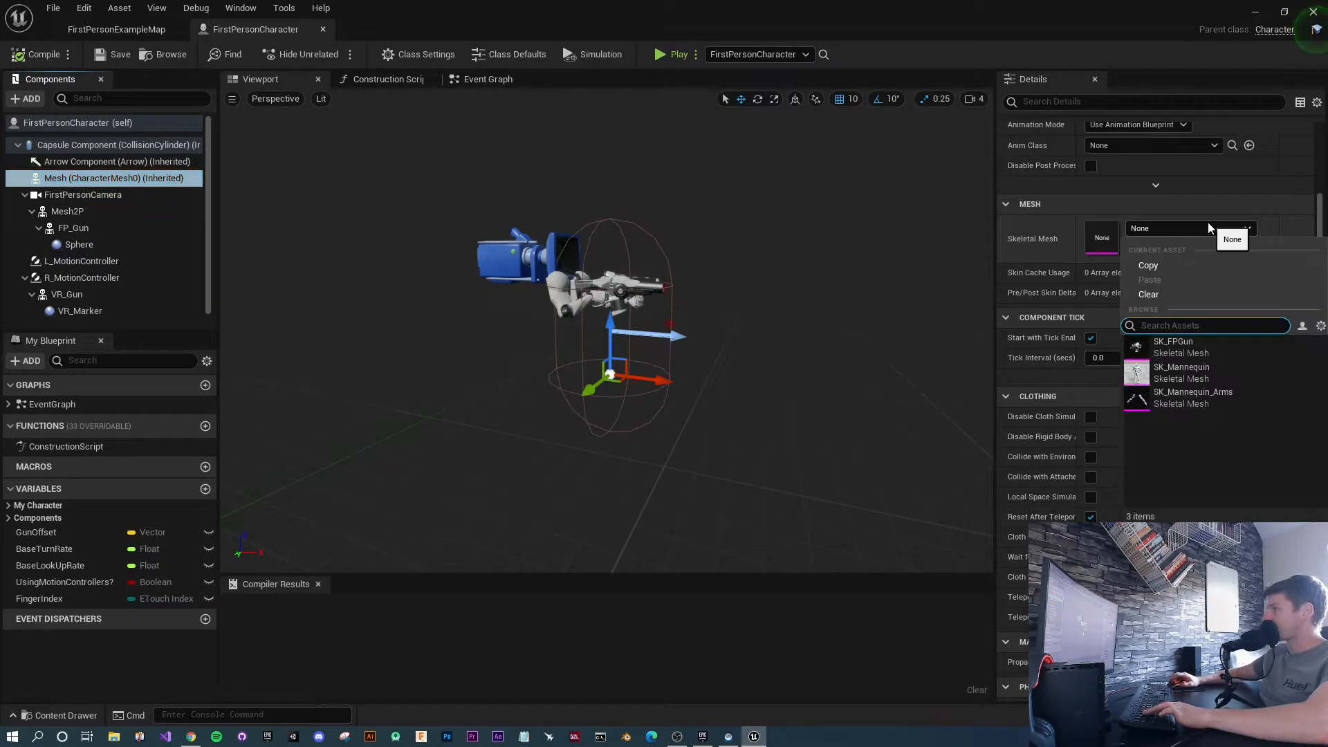
{"action": "left_click", "coordinate": [1178, 373]}
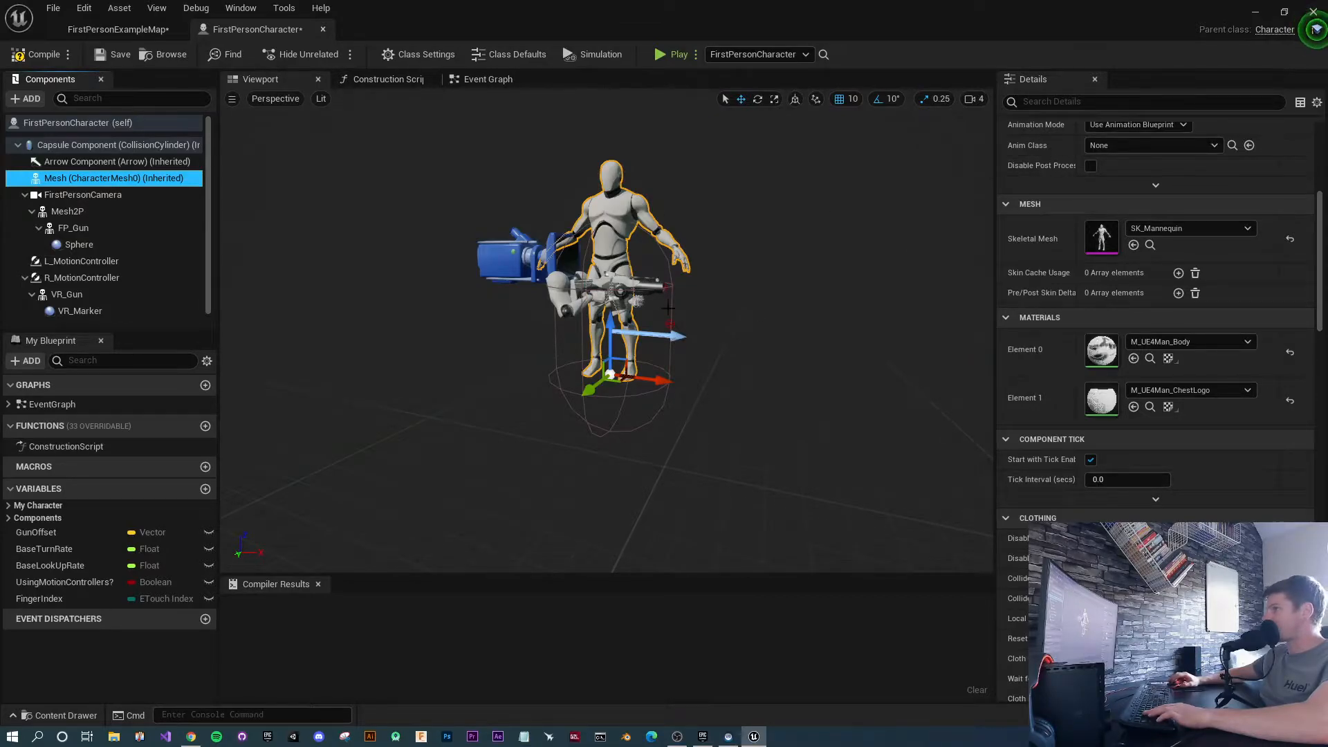
Set the Mesh component's Anim Class to UE4ASP_HeroTPP_AnimBlueprint.
{"action": "scroll", "coordinate": [1130, 285], "scroll_direction": "up", "scroll_amount": 3}
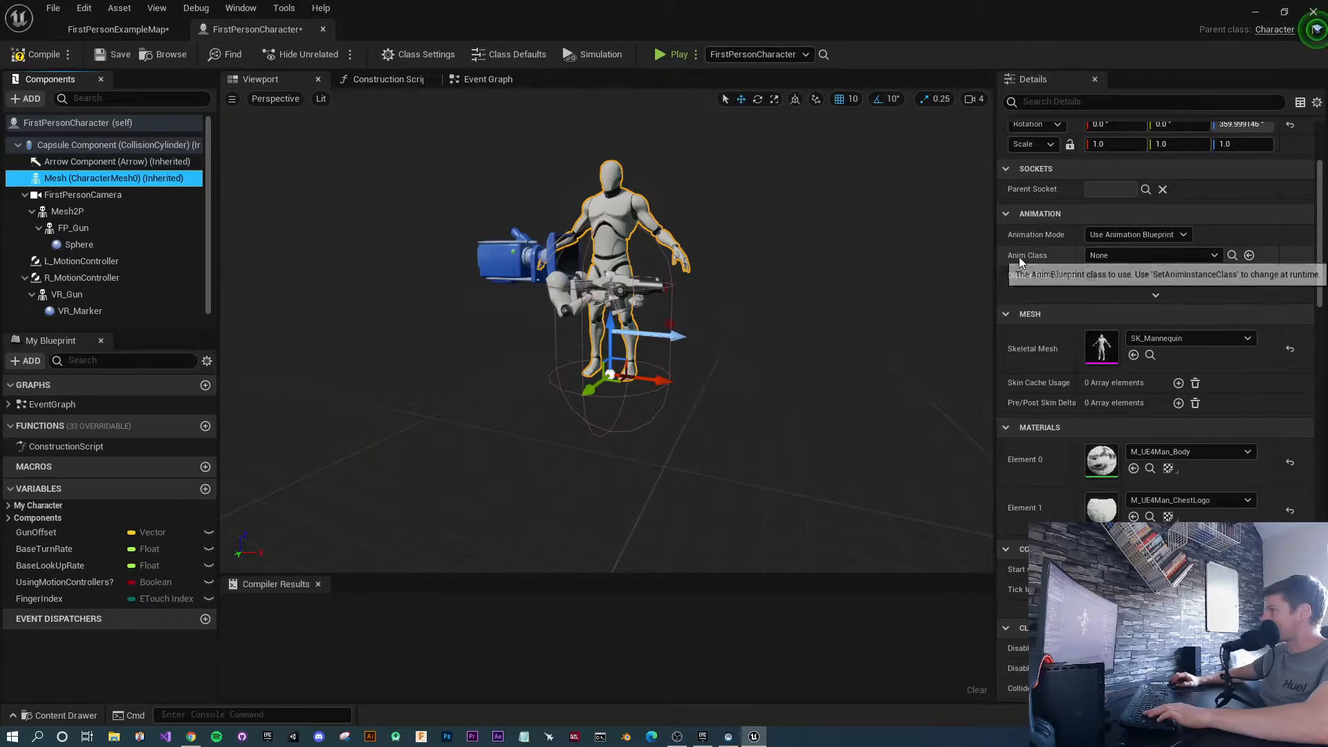
{"action": "scroll", "coordinate": [1166, 287], "scroll_direction": "up", "scroll_amount": 1}
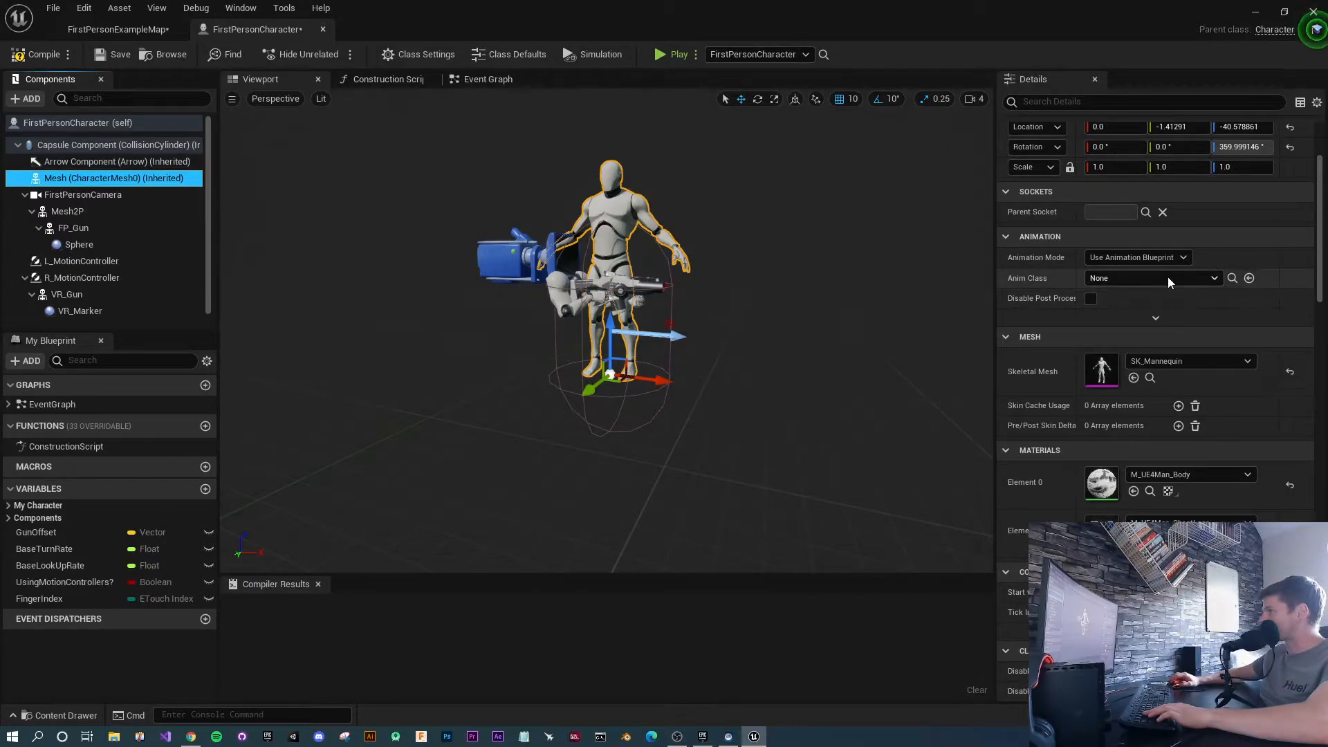
{"action": "left_click", "coordinate": [1167, 277]}
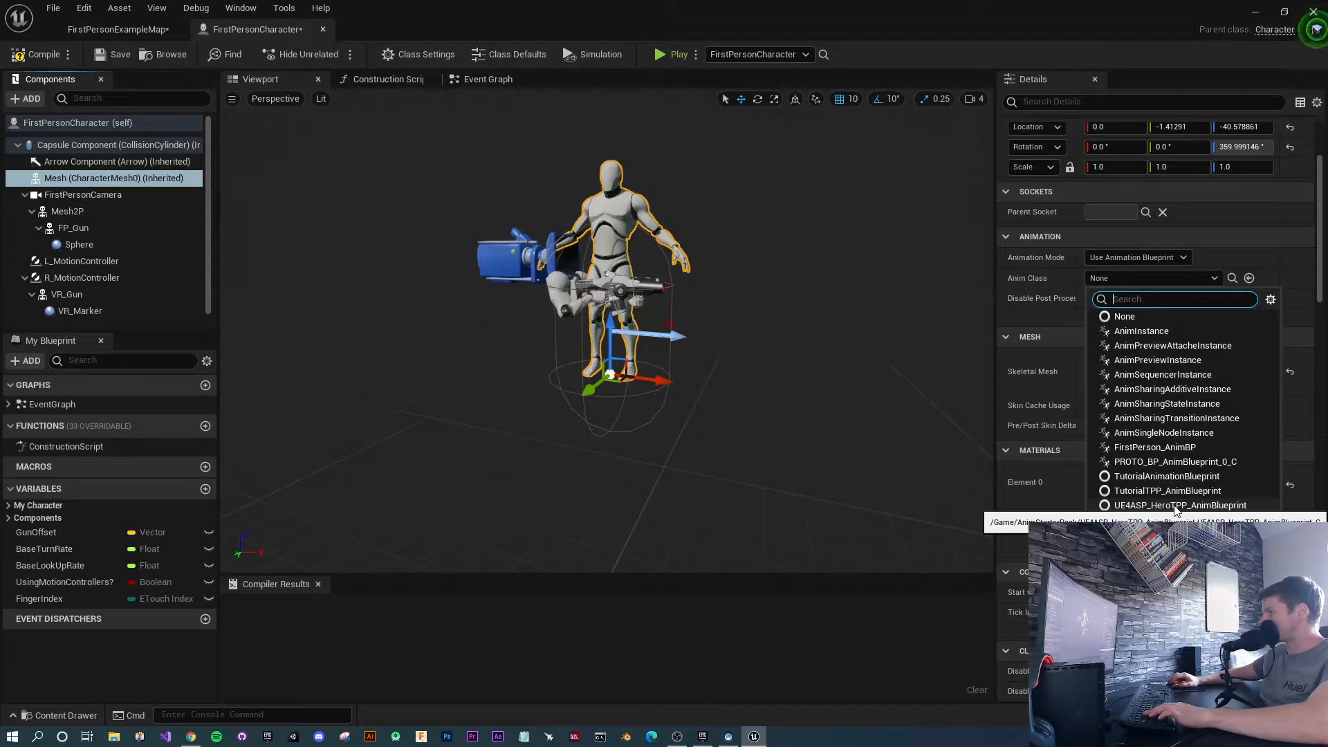
{"action": "left_click", "coordinate": [1197, 507]}
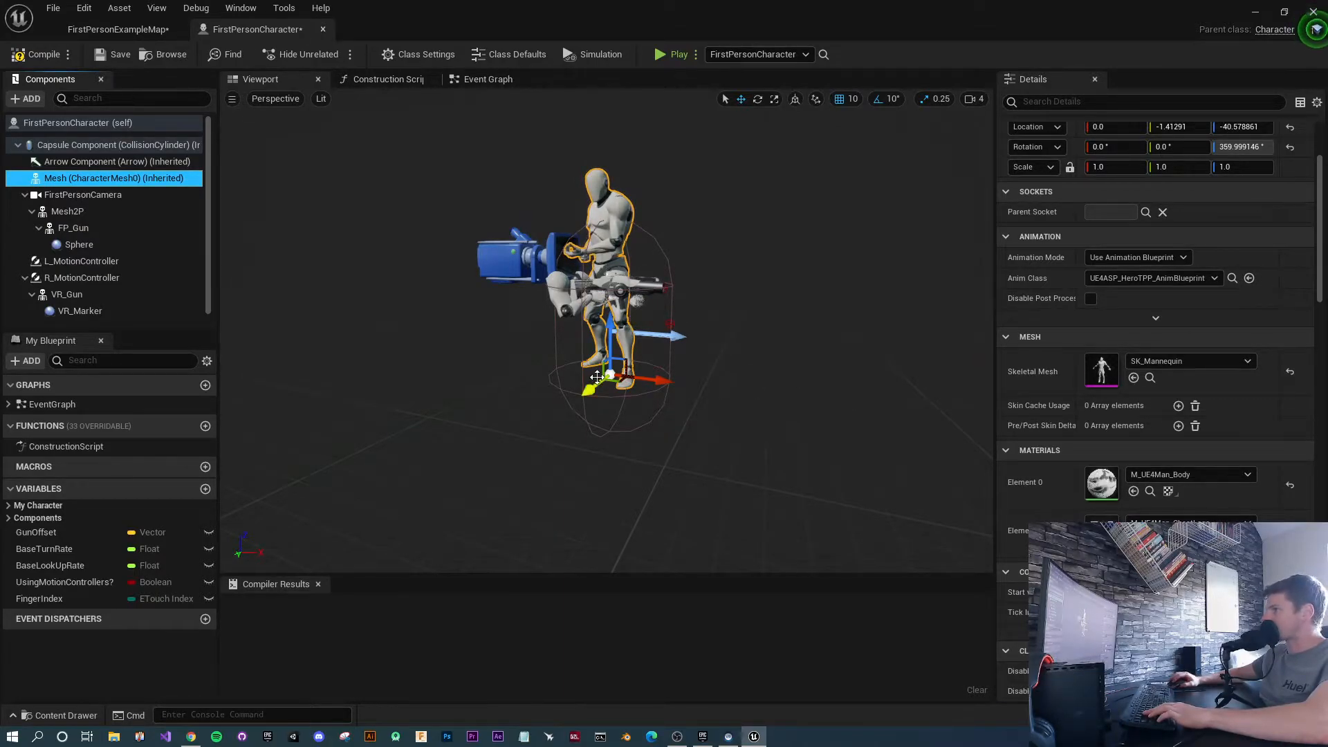
Reset the Mesh component's rotation and location to their defaults and set its Z location to -95.
{"action": "scroll", "coordinate": [1259, 263], "scroll_direction": "up", "scroll_amount": 4}
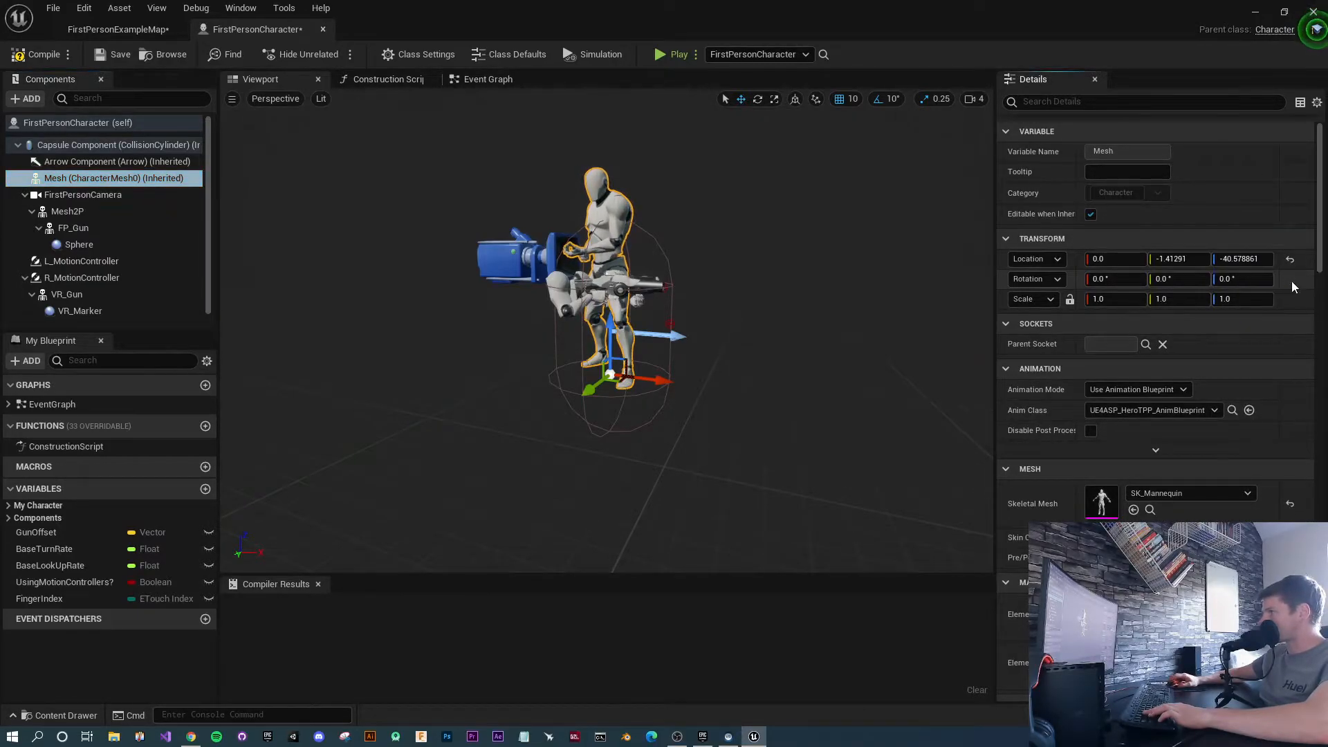
{"action": "left_click", "coordinate": [1291, 280]}
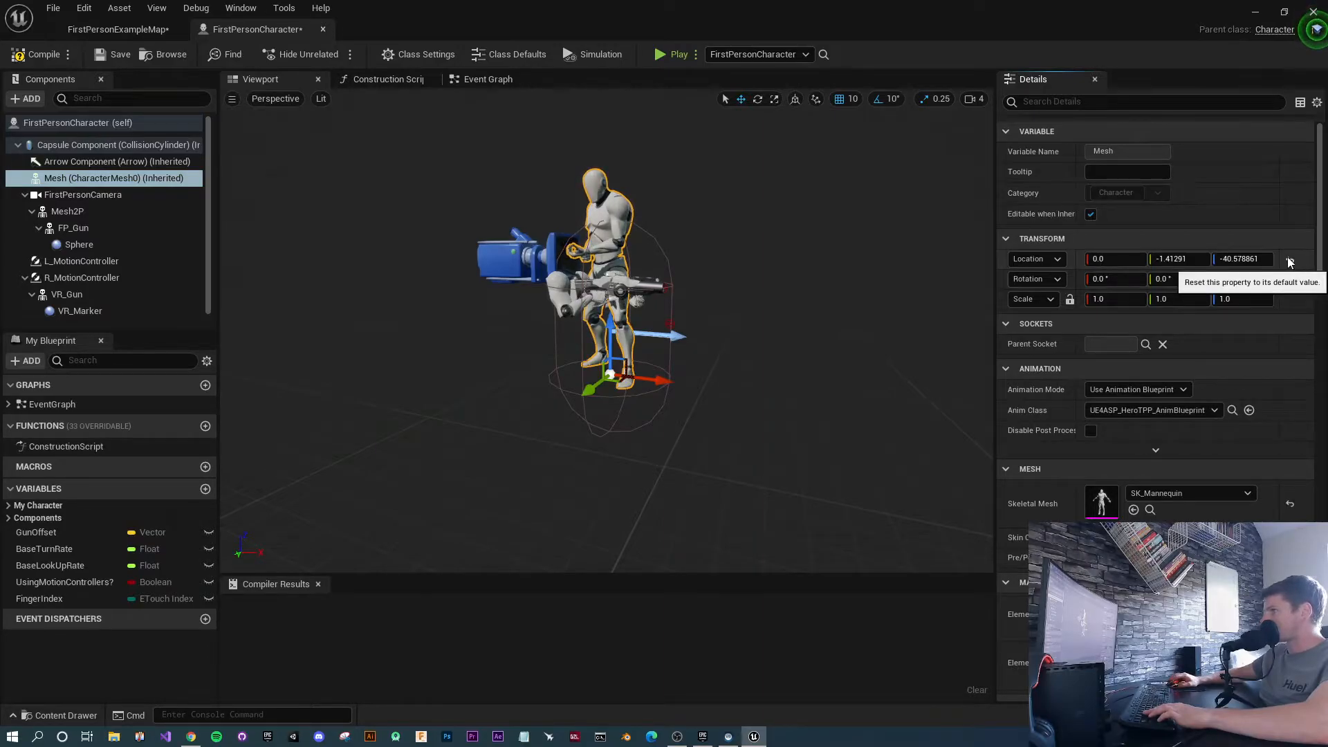
{"action": "left_click", "coordinate": [1291, 260]}
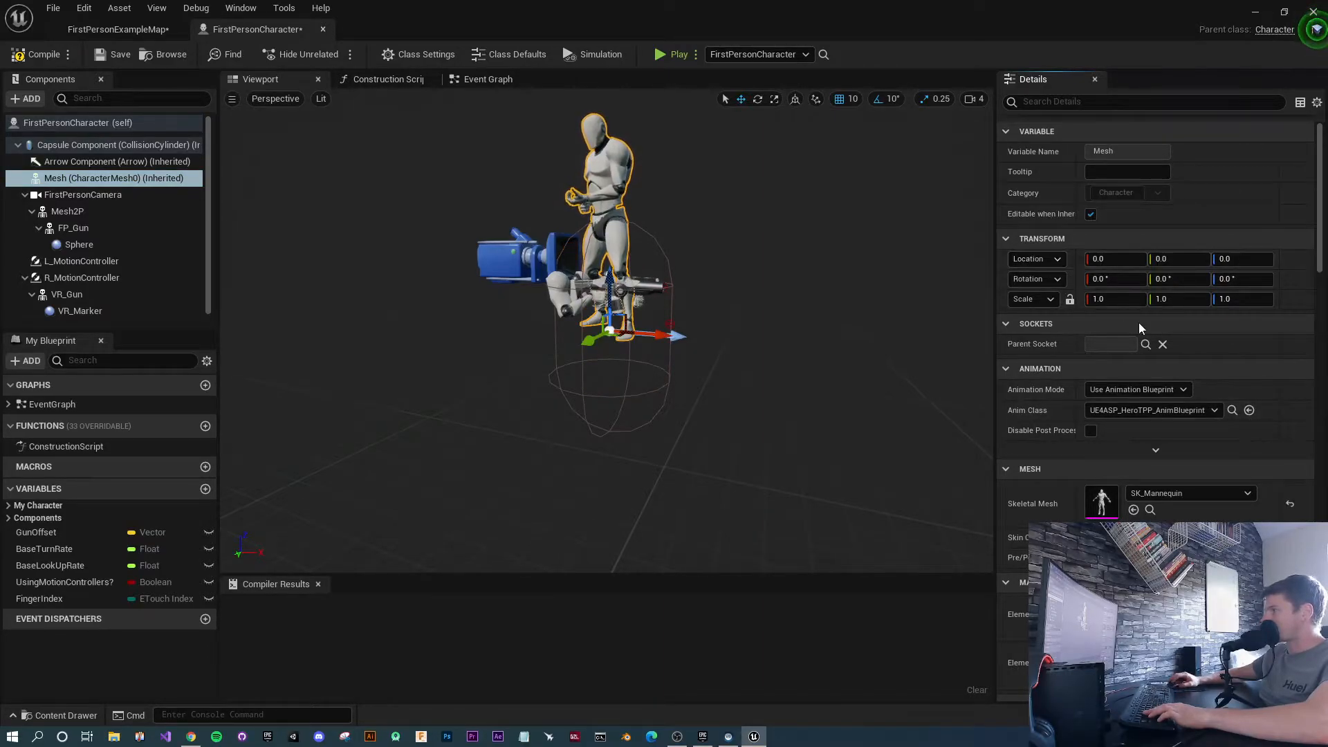
{"action": "left_click", "coordinate": [1240, 258]}
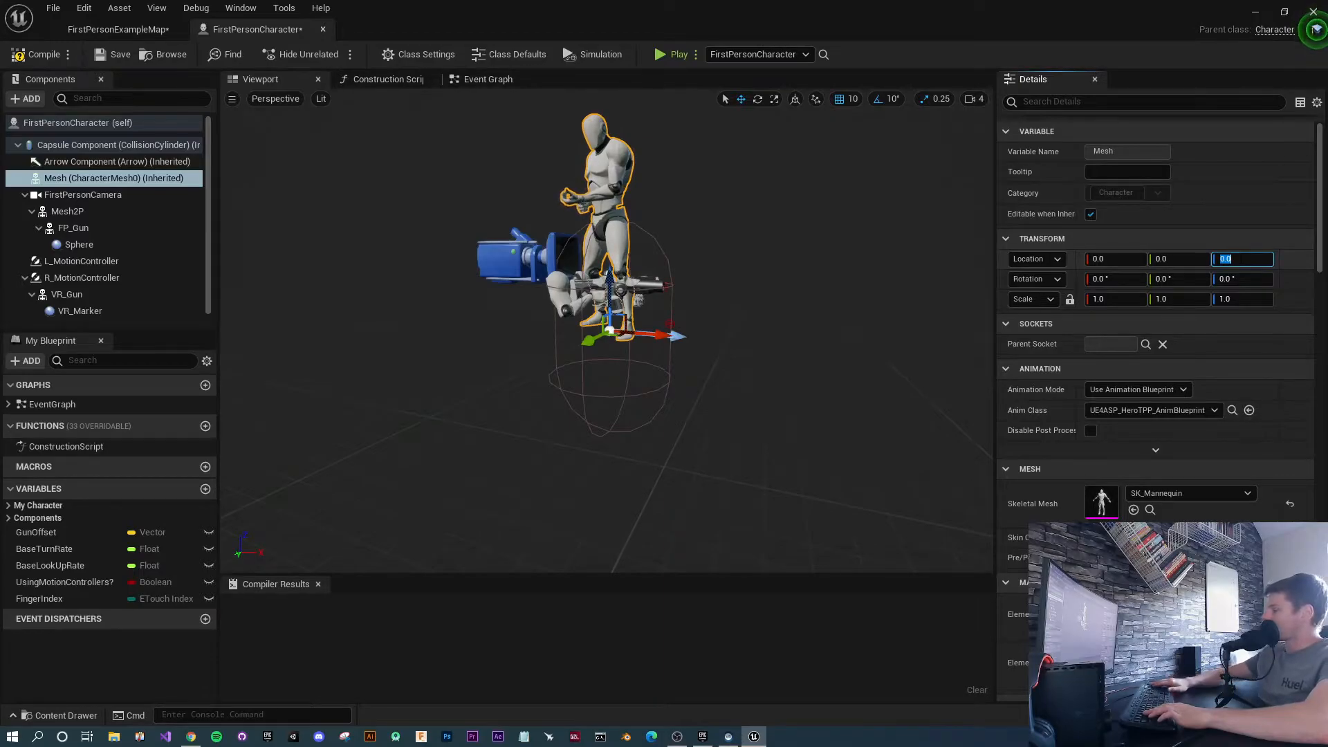
{"action": "type", "text": "-95"}
{"action": "key", "text": "Return"}
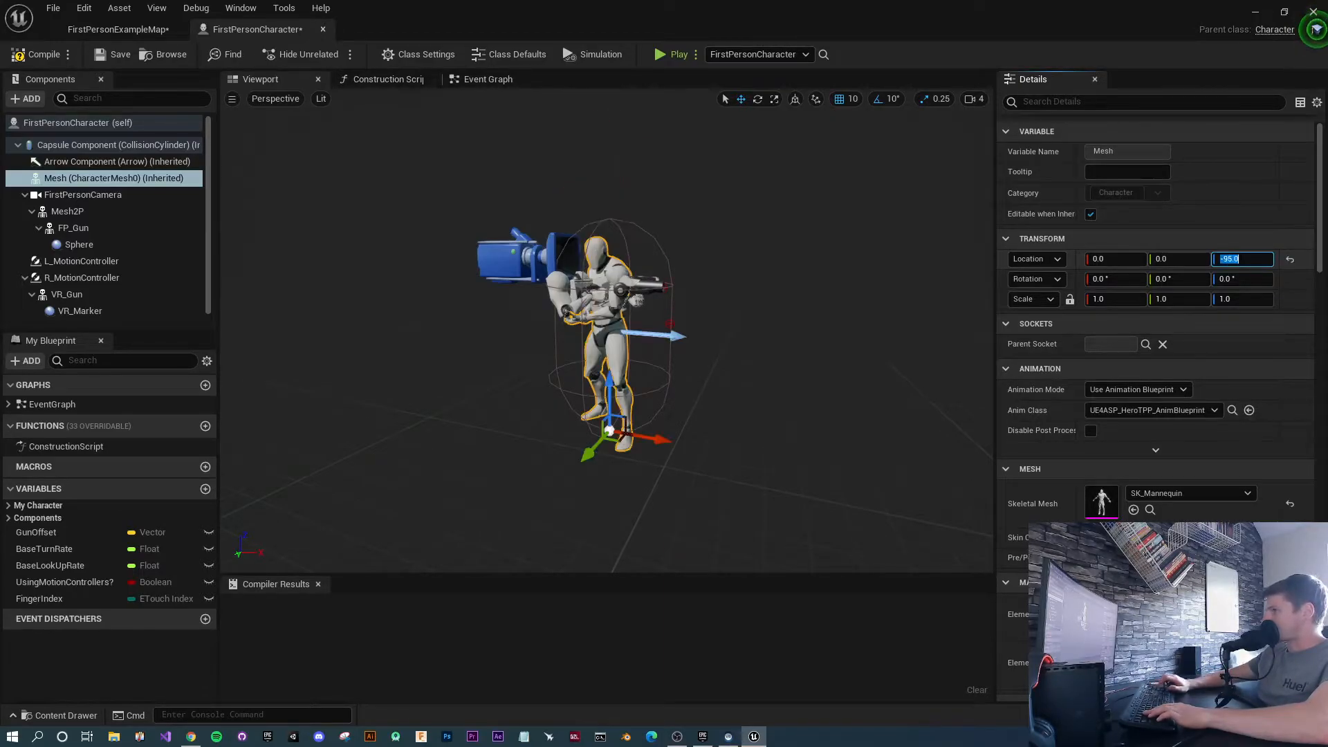
Examine in the front view how the mannequin's feet line up with the bottom of the capsule, and return to the perspective view.
{"action": "left_click", "coordinate": [281, 99]}
{"action": "left_click", "coordinate": [306, 210]}
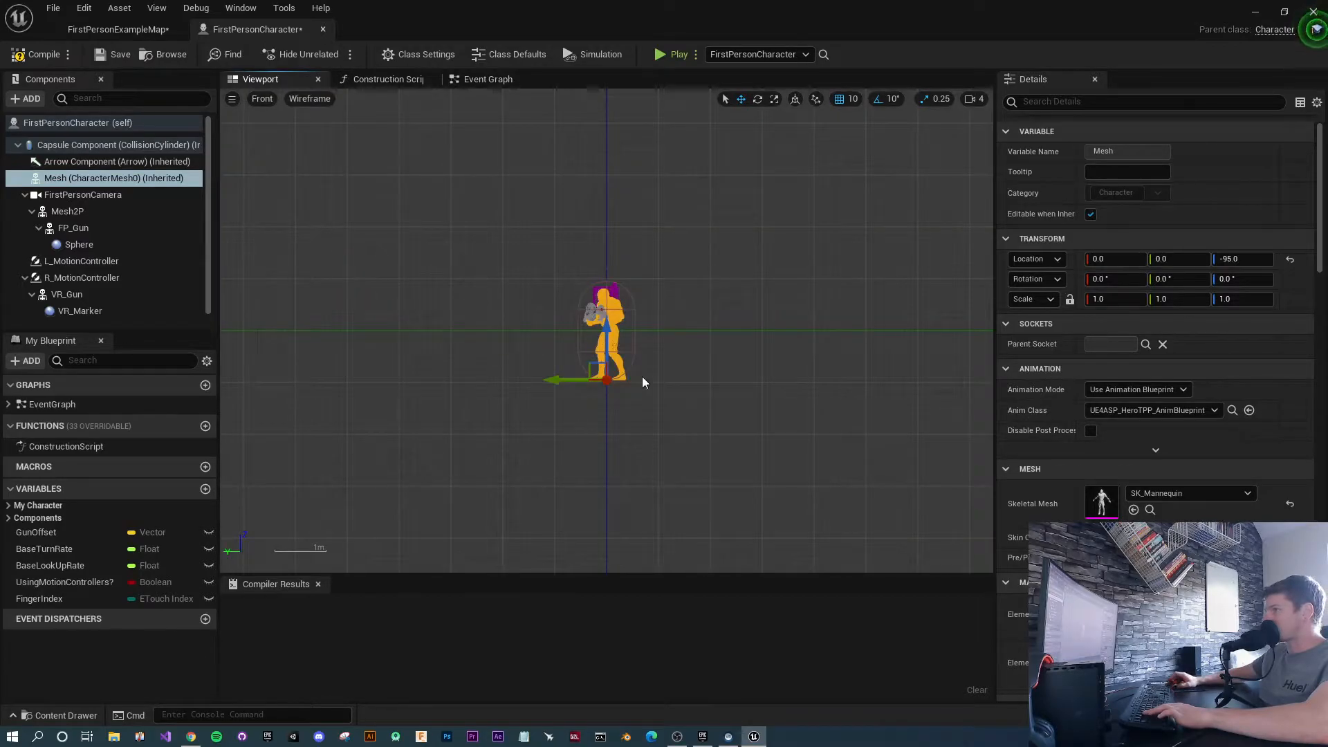
{"action": "scroll", "coordinate": [625, 386], "scroll_direction": "up", "scroll_amount": 8}
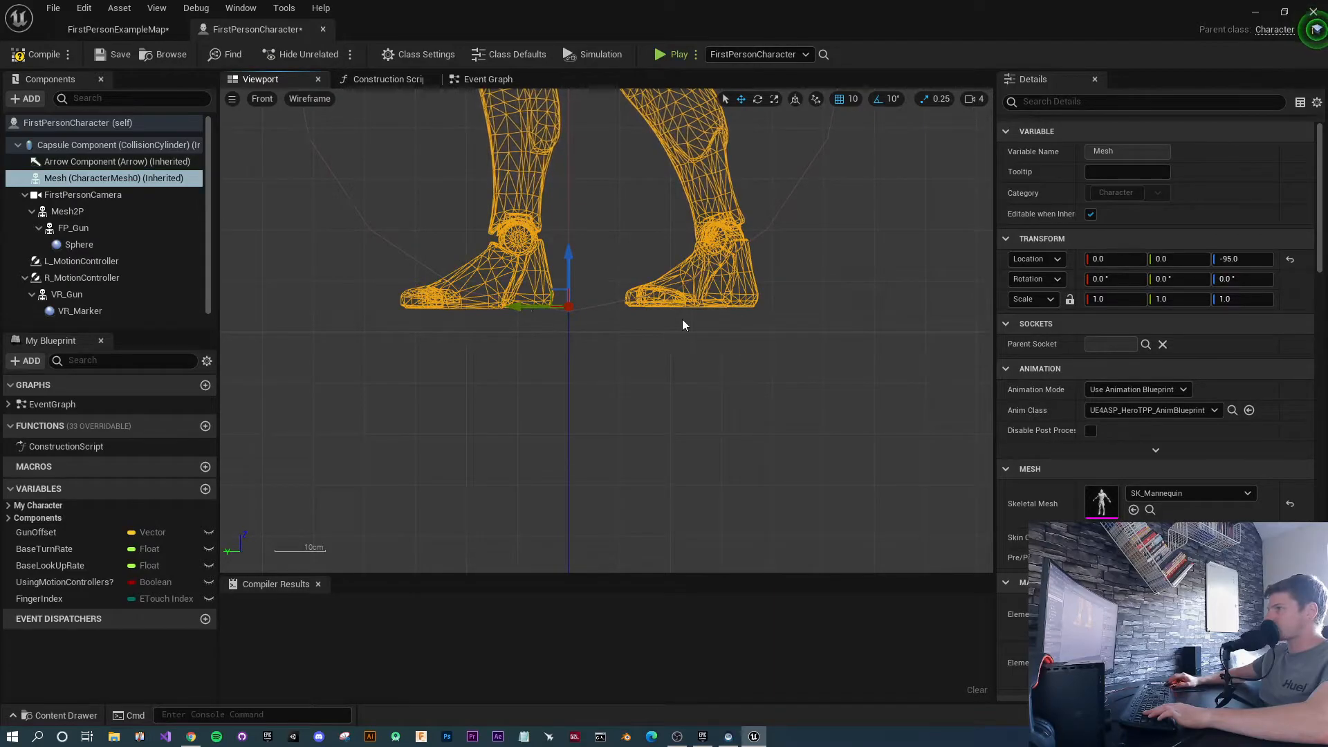
{"action": "scroll", "coordinate": [682, 328], "scroll_direction": "down", "scroll_amount": 6}
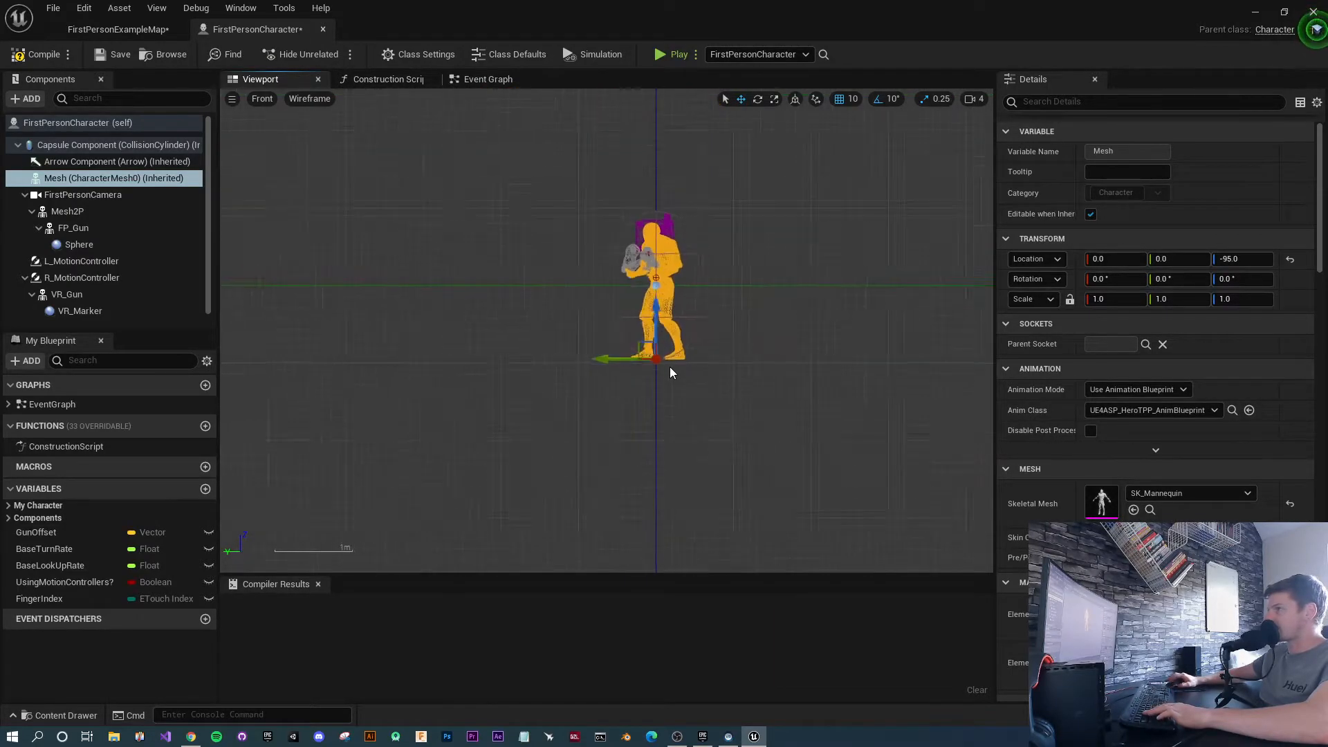
{"action": "left_click", "coordinate": [264, 99]}
{"action": "left_click", "coordinate": [299, 110]}
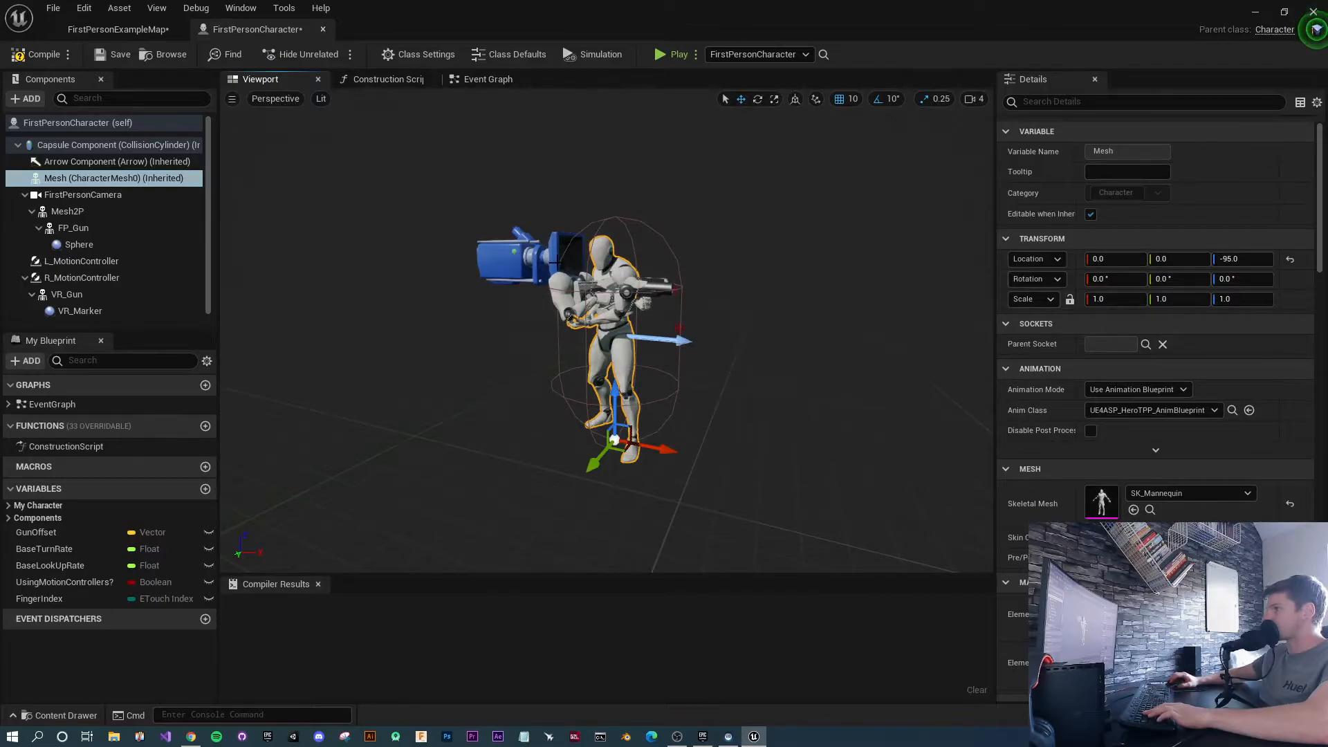
Rotate the mannequin mesh to face forward with a Z rotation of exactly -90 degrees and return to the Move tool.
{"action": "left_click", "coordinate": [758, 99]}
{"action": "left_click_drag", "start_coordinate": [637, 484], "coordinate": [738, 480]}
{"action": "left_click", "coordinate": [1231, 280]}
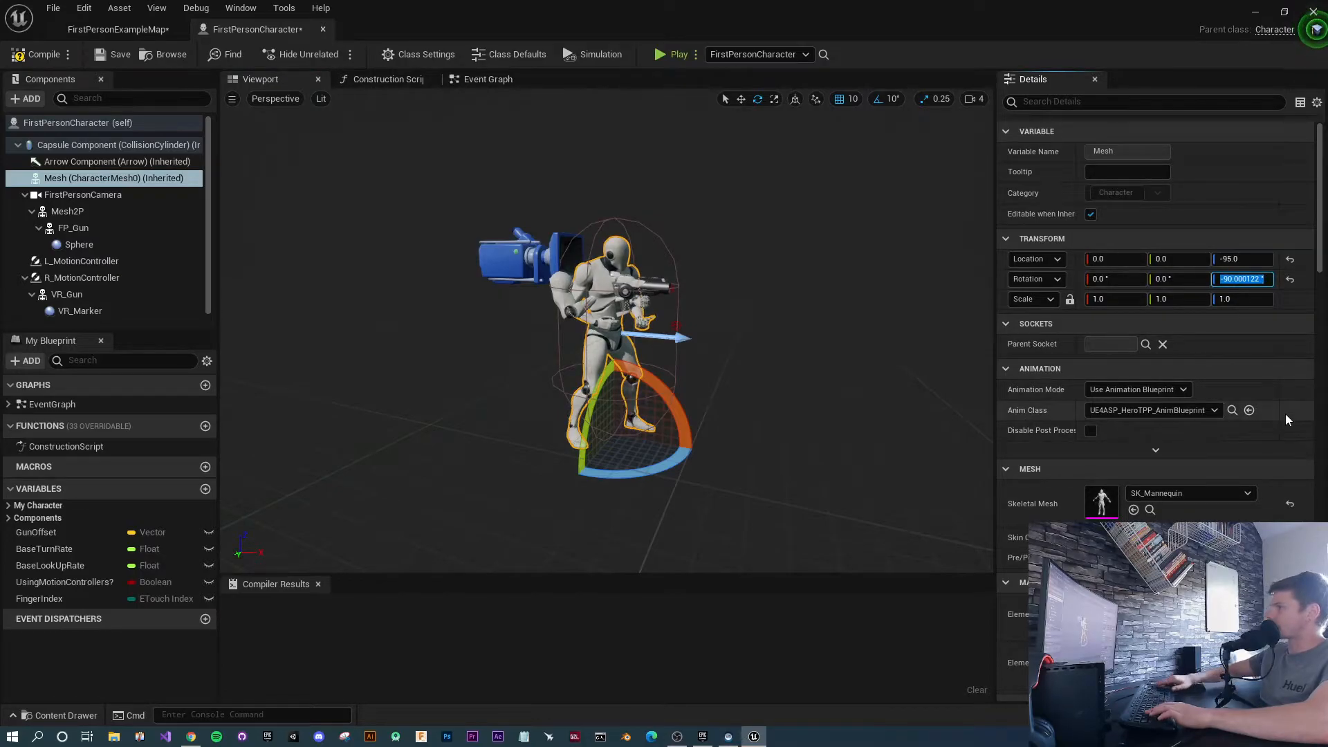
{"action": "type", "text": "-90"}
{"action": "key", "text": "Return"}
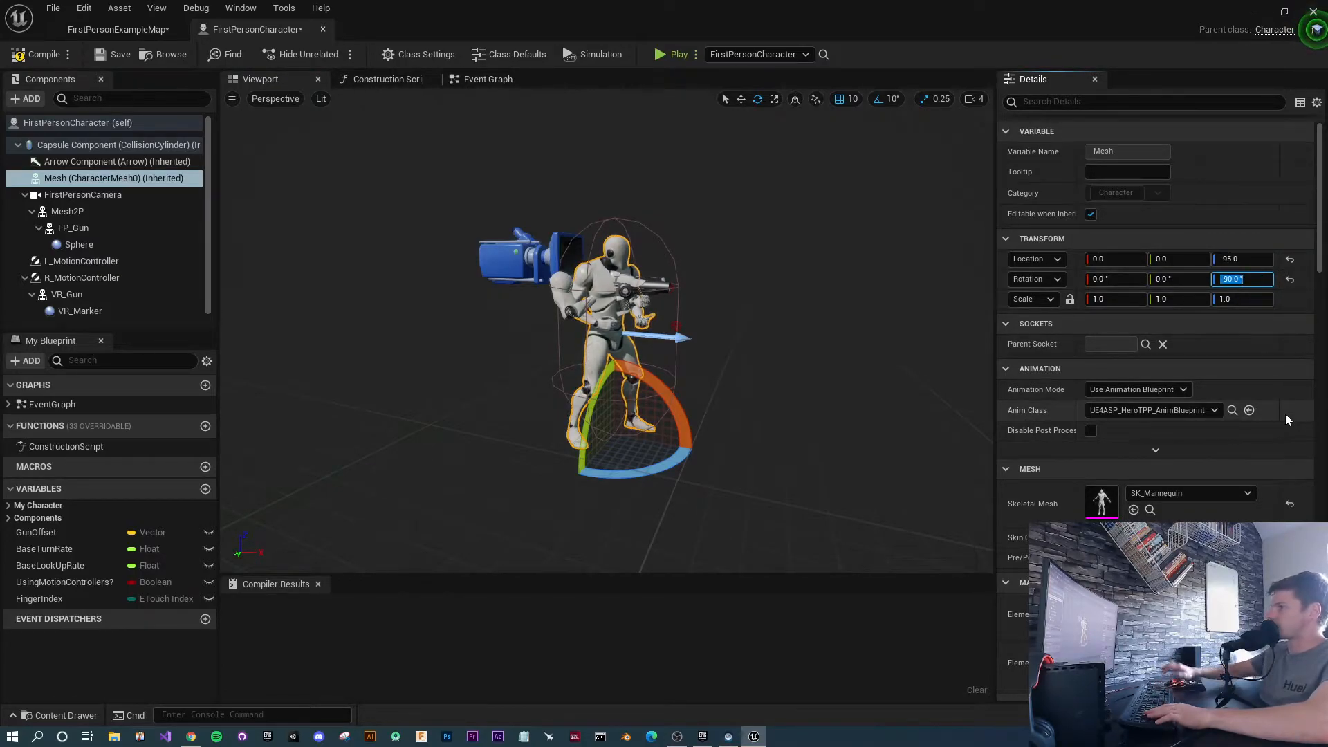
{"action": "left_click", "coordinate": [922, 447]}
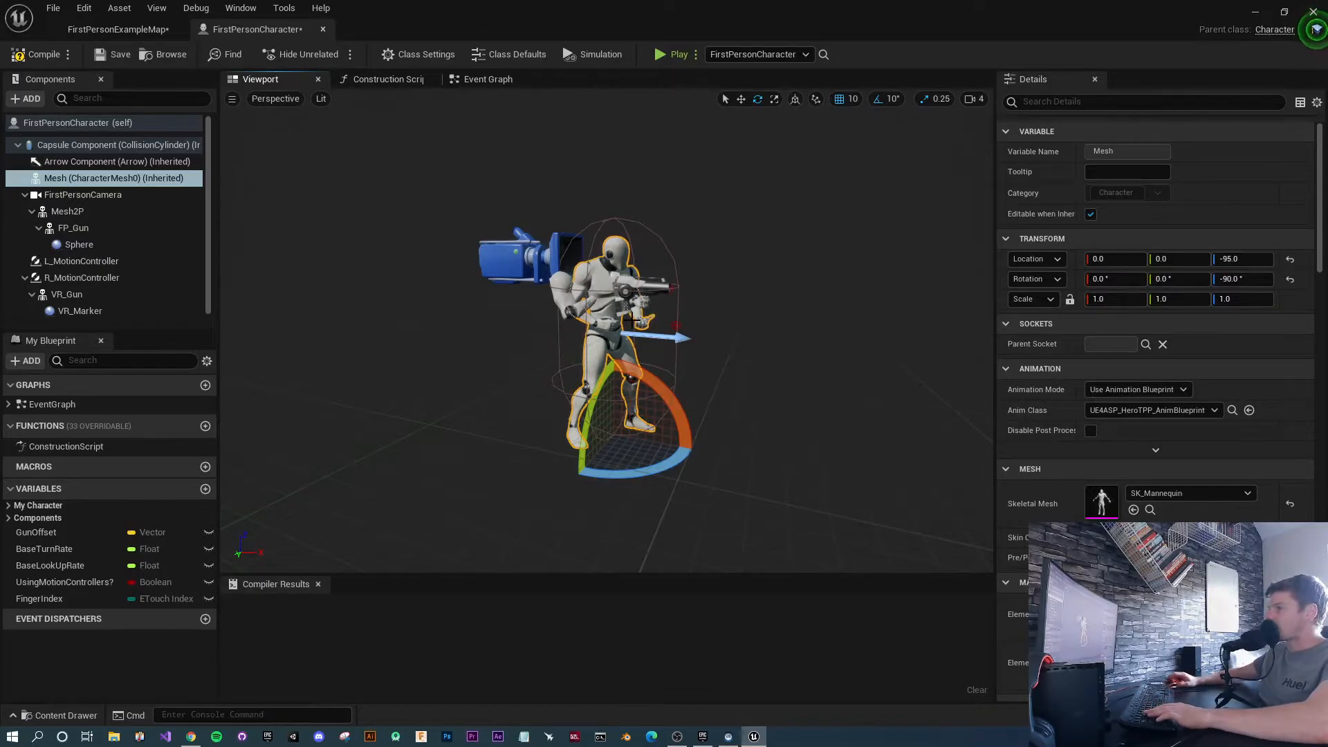
{"action": "left_click_drag", "start_coordinate": [758, 419], "coordinate": [754, 417]}
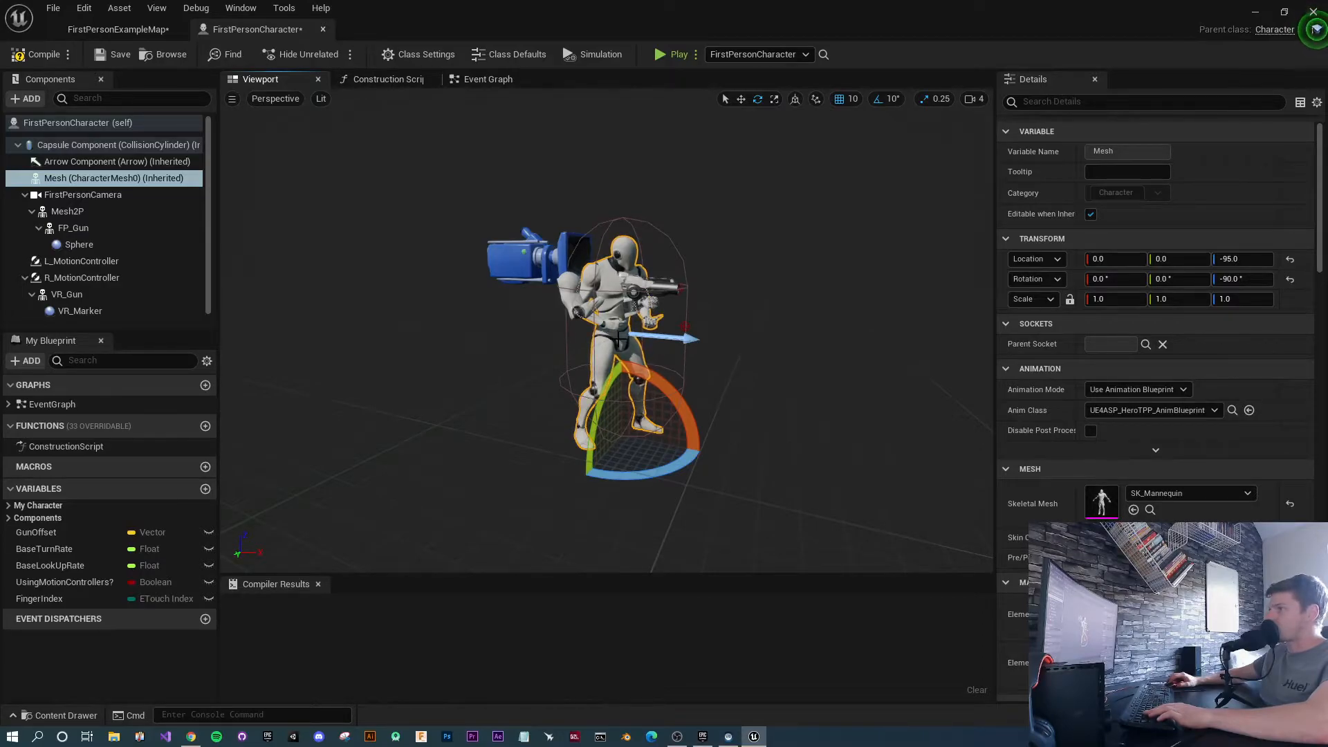
{"action": "left_click", "coordinate": [741, 100]}
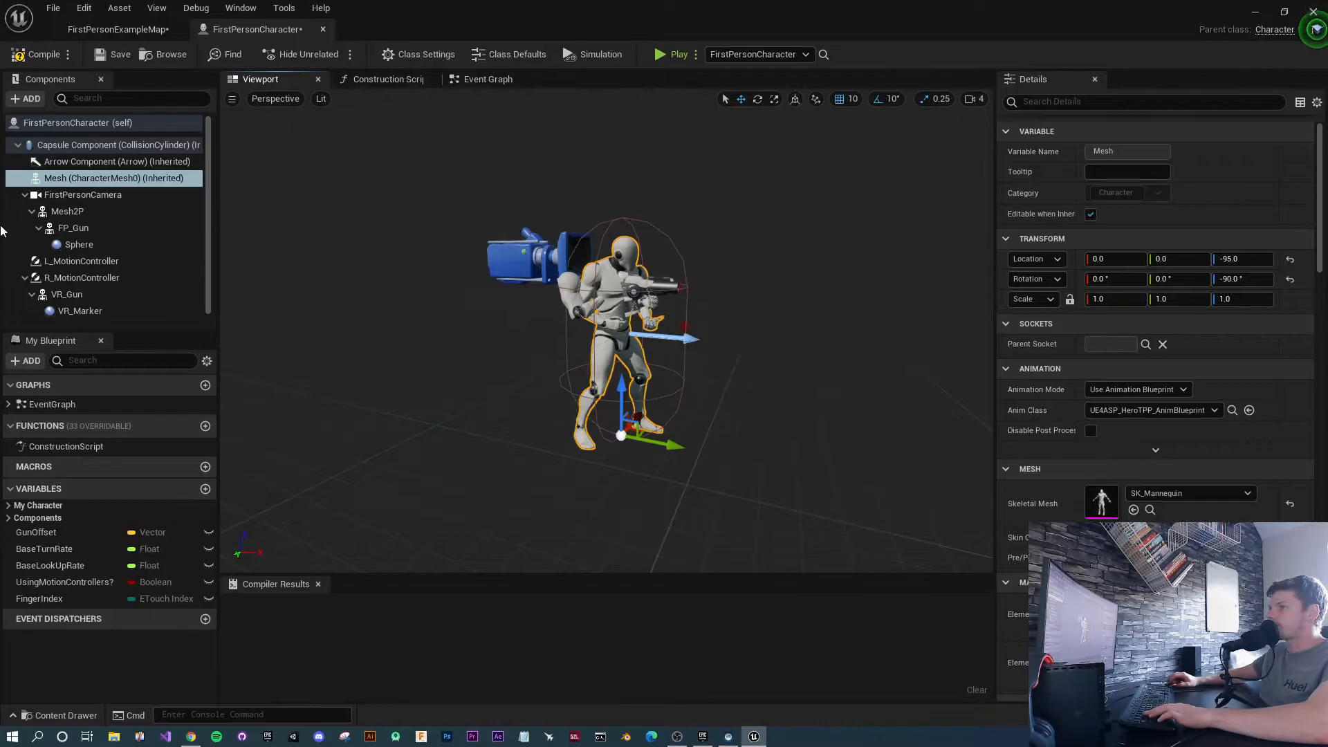
Add a Skeletal Mesh component as a child of the inherited Mesh component.
{"action": "left_click", "coordinate": [32, 100]}
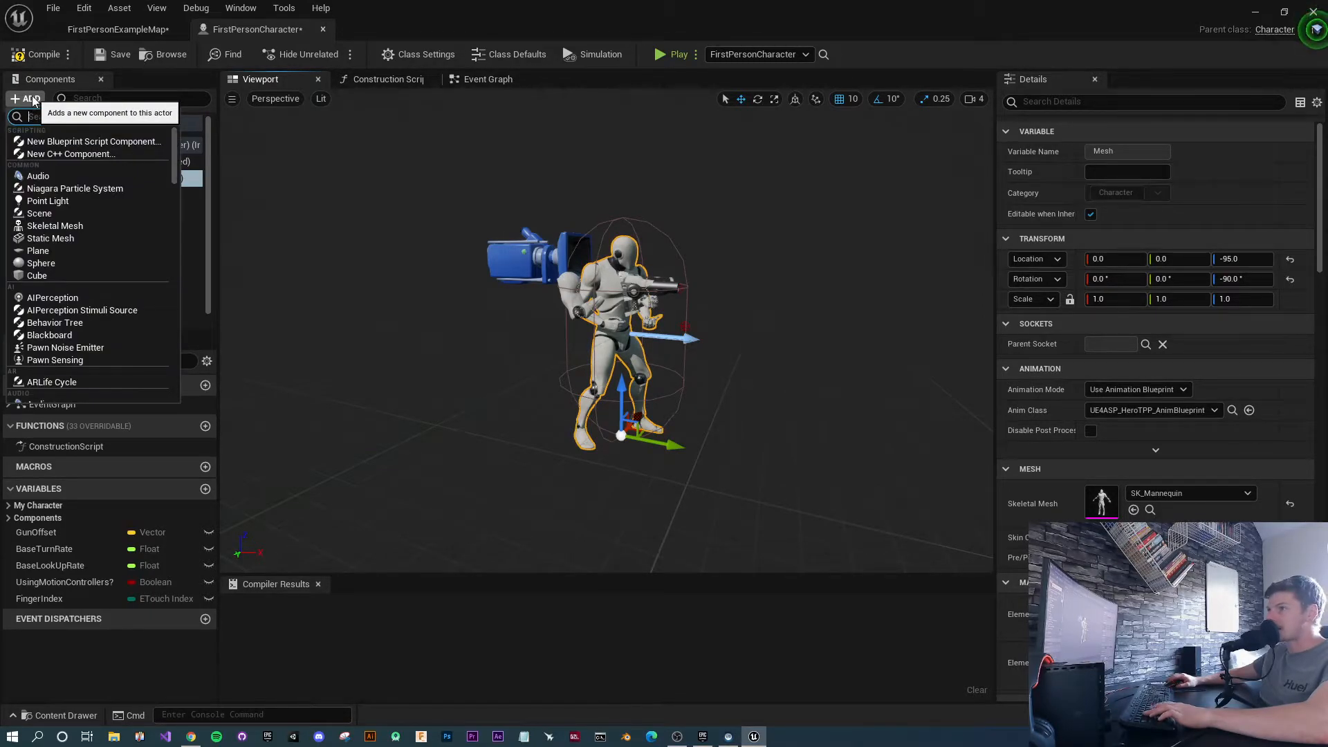
{"action": "left_click", "coordinate": [185, 243]}
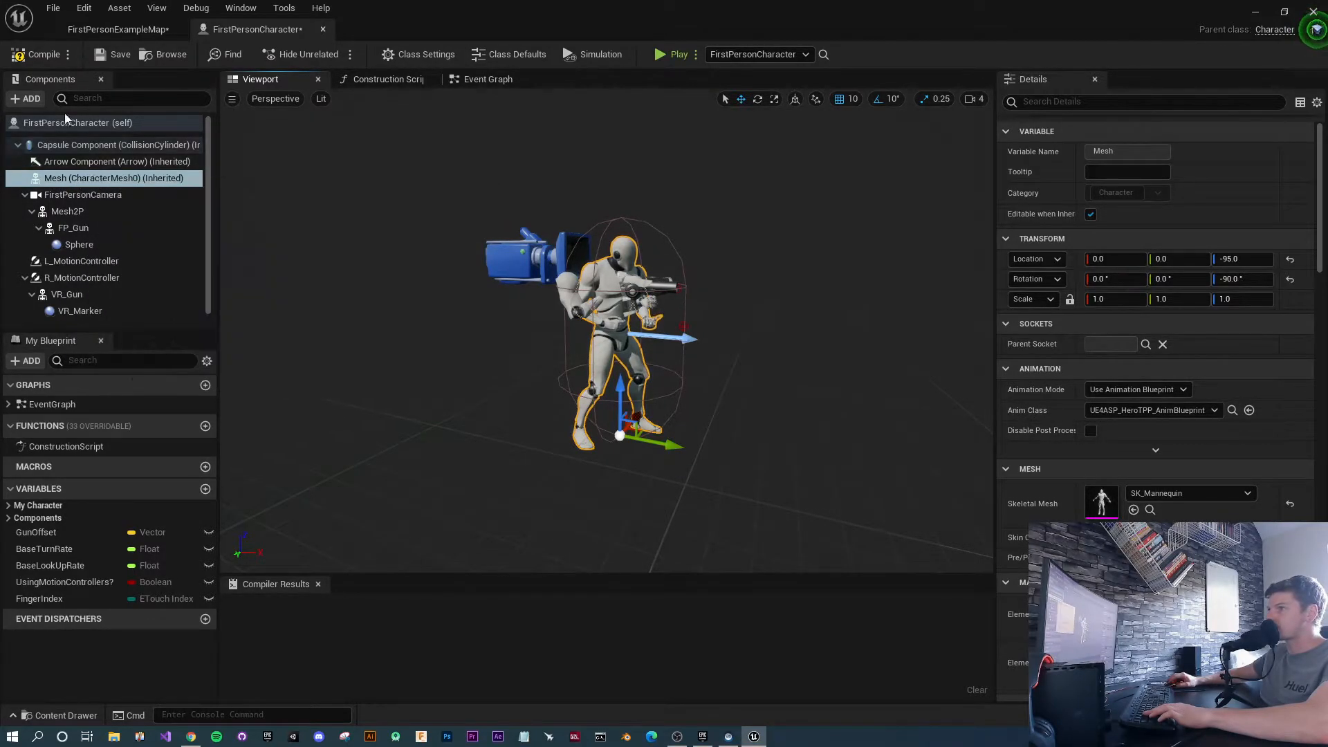
{"action": "left_click", "coordinate": [27, 98]}
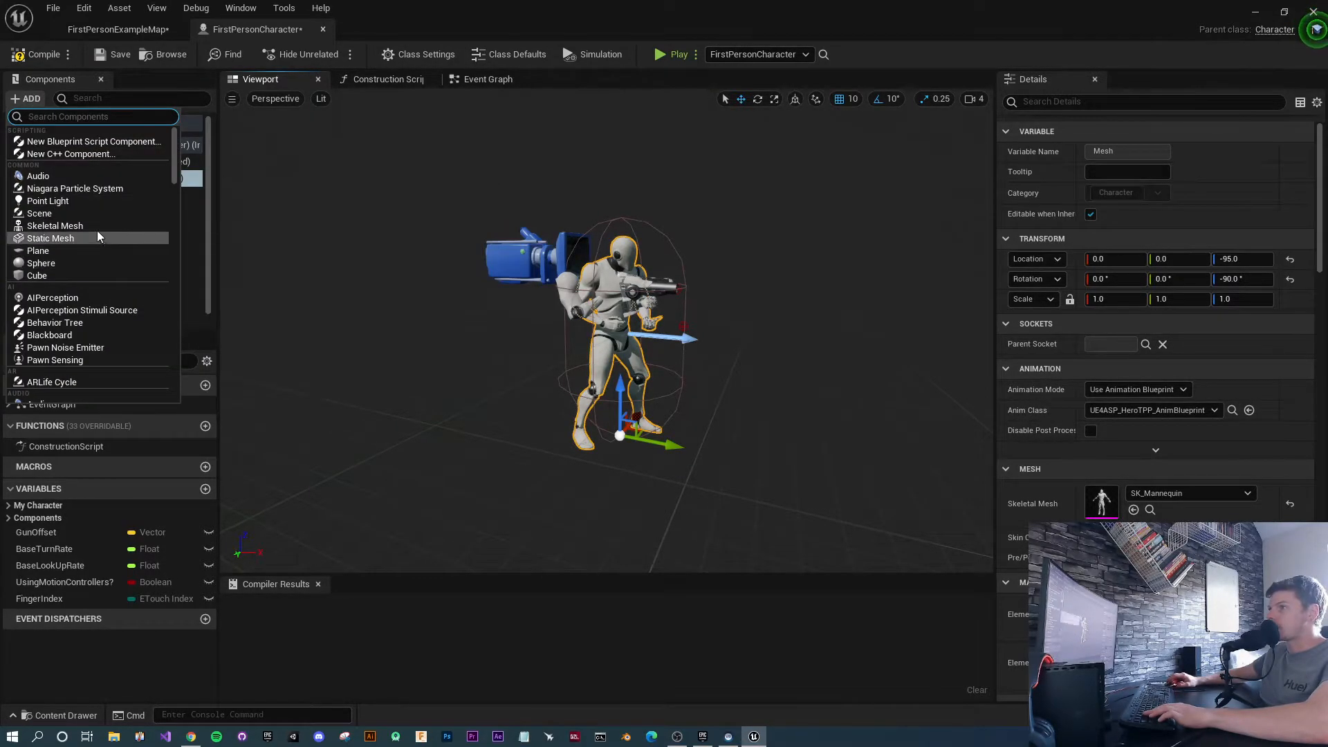
{"action": "left_click", "coordinate": [98, 226]}
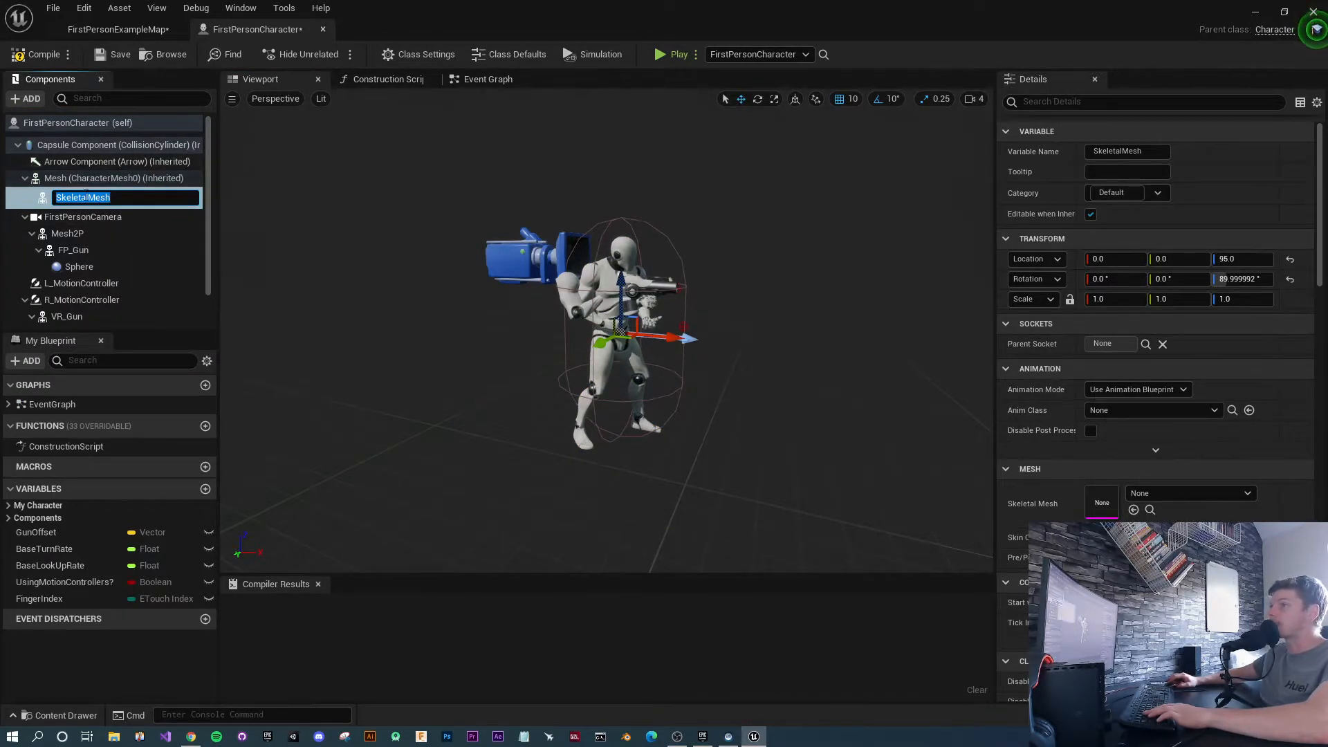
Rename the new skeletal mesh component under the inherited Mesh to Gun.
{"action": "left_click", "coordinate": [117, 199]}
{"action": "left_click", "coordinate": [20, 199]}
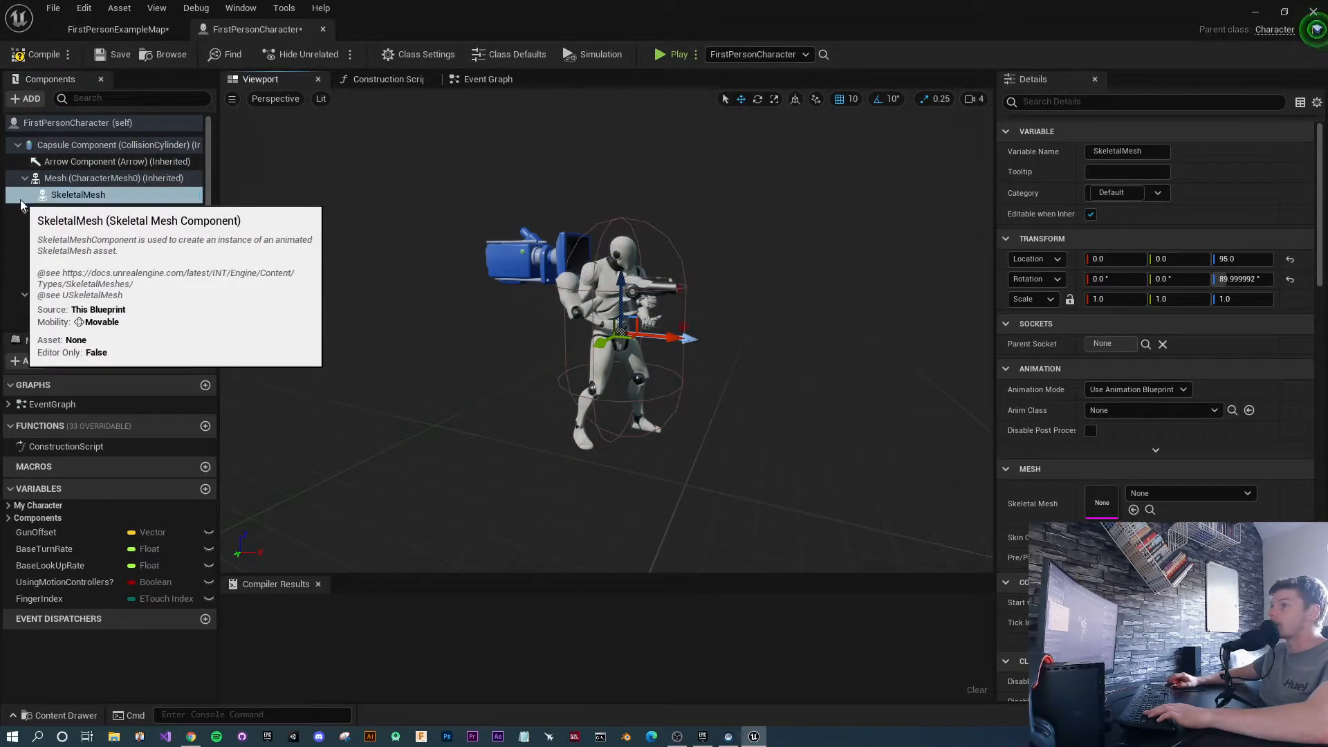
{"action": "right_click", "coordinate": [76, 198]}
{"action": "left_click", "coordinate": [128, 331]}
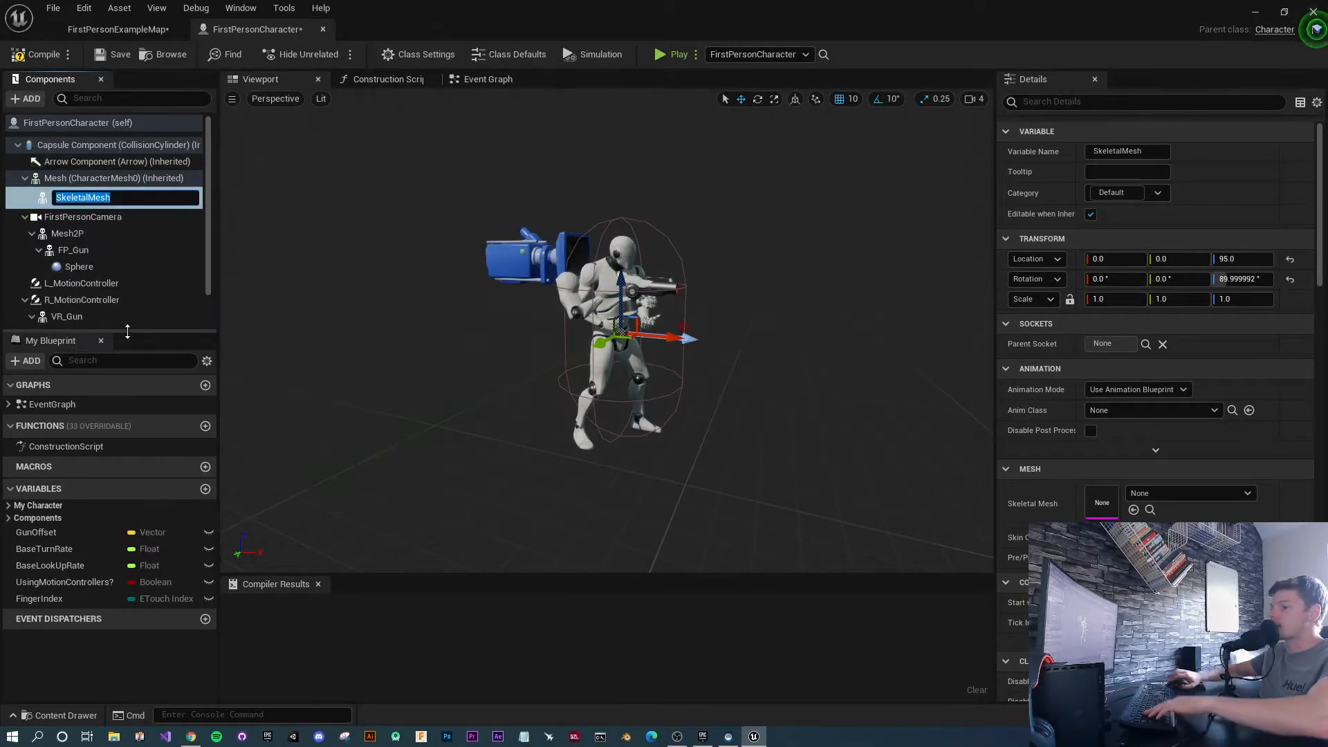
{"action": "type", "text": "w"}
{"action": "type", "text": "Gun"}
{"action": "key", "text": "Return"}
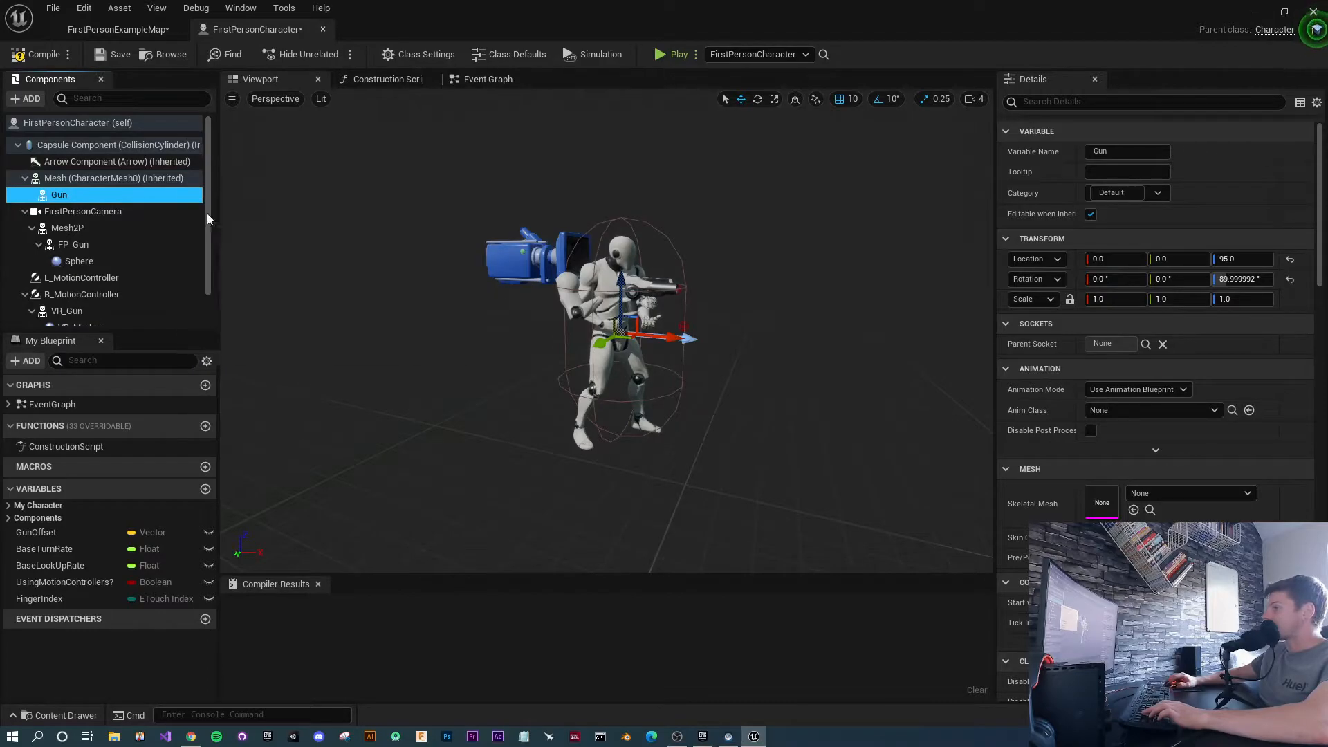
Assign SK_FPGun as the Gun component's skeletal mesh and frame it in the viewport.
{"action": "scroll", "coordinate": [1151, 491], "scroll_direction": "down", "scroll_amount": 10}
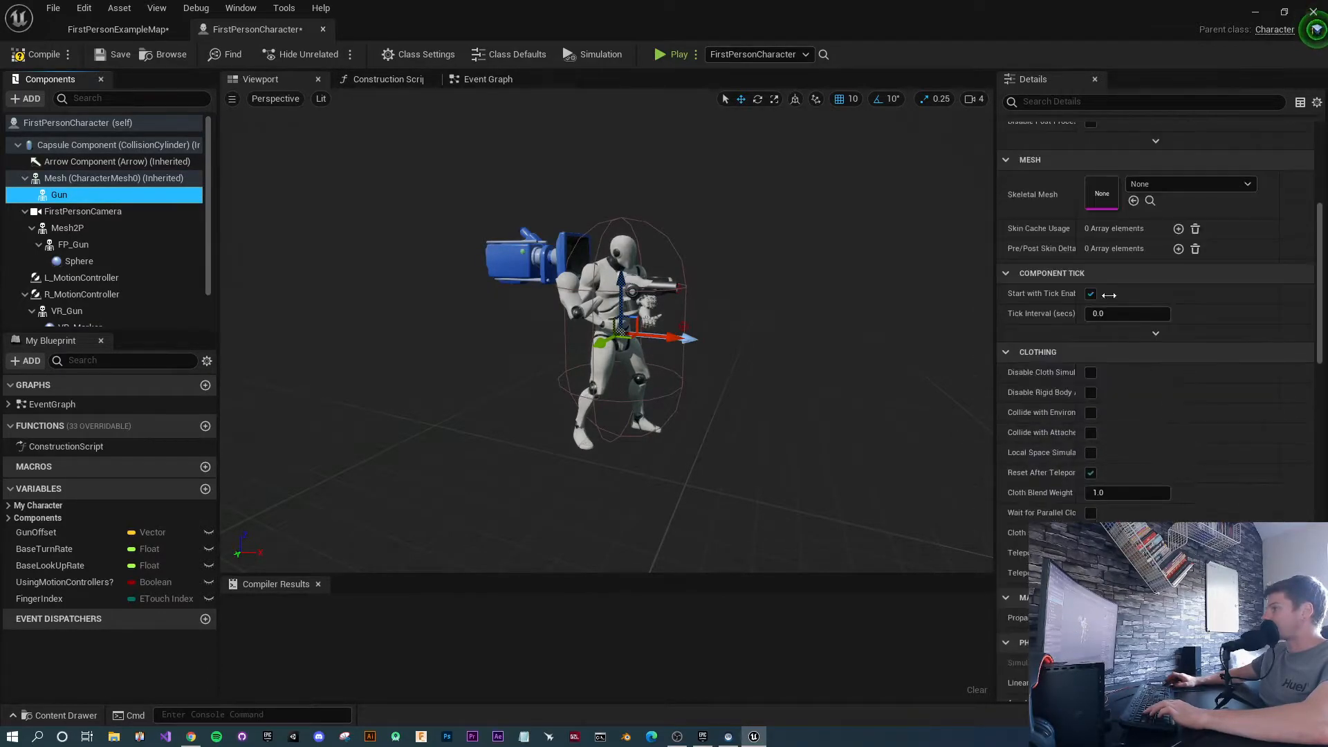
{"action": "left_click", "coordinate": [1197, 180]}
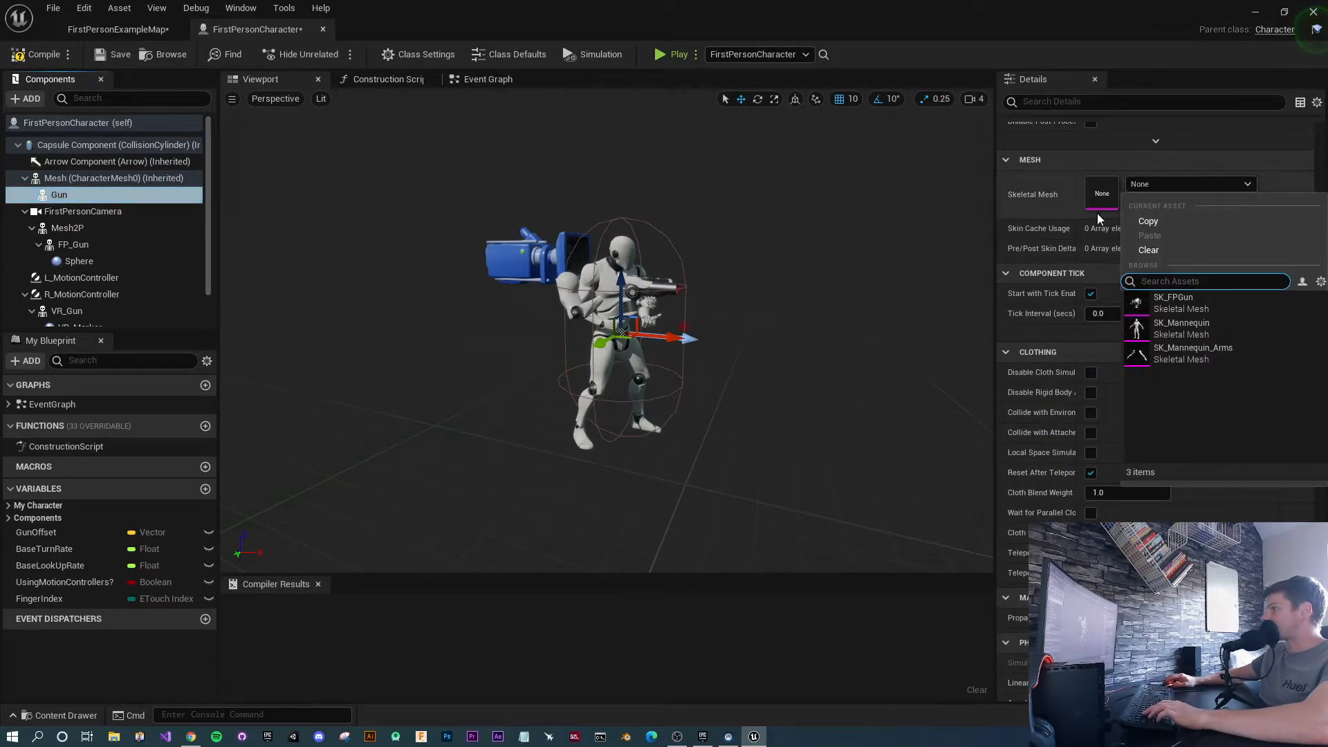
{"action": "left_click", "coordinate": [1181, 302]}
{"action": "scroll", "coordinate": [1203, 291], "scroll_direction": "up", "scroll_amount": 4}
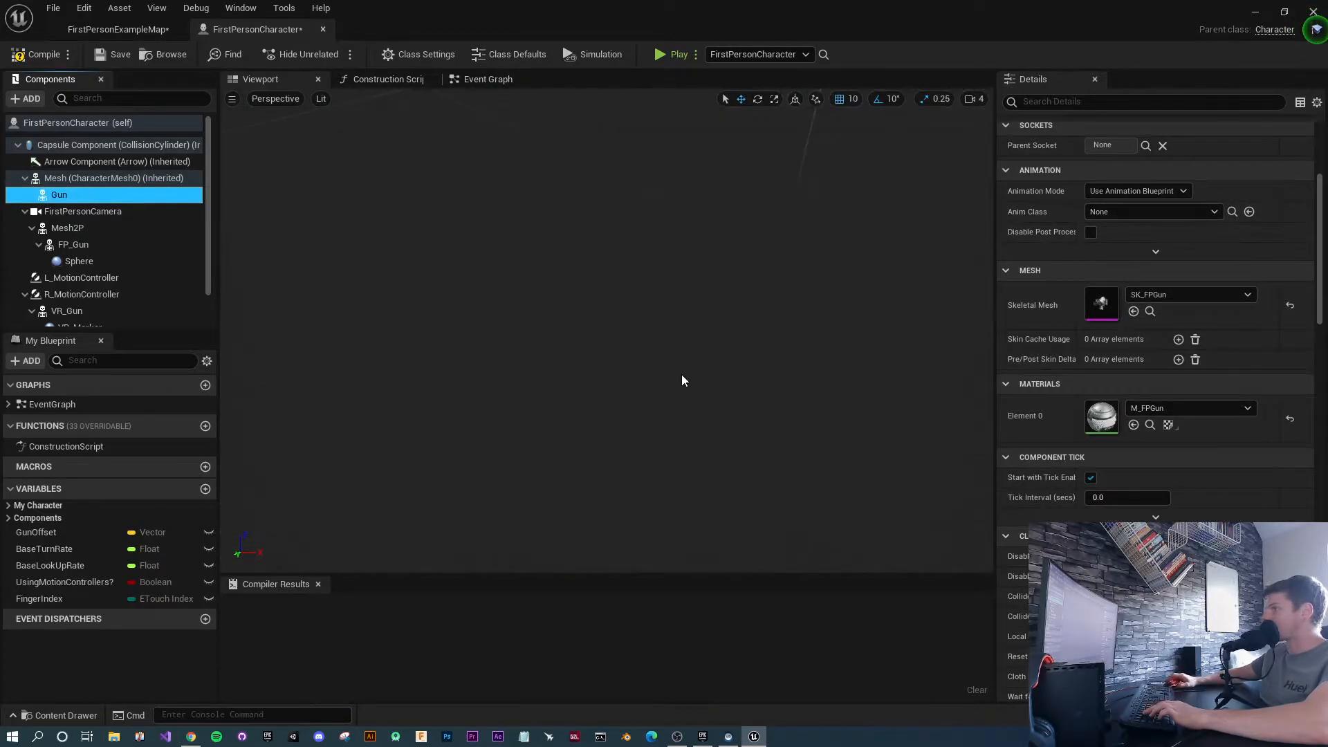
{"action": "scroll", "coordinate": [683, 375], "scroll_direction": "up", "scroll_amount": 5}
{"action": "mouse_move", "coordinate": [912, 320]}
{"action": "right_mouse_down"}
{"action": "mouse_move", "coordinate": [844, 343]}
{"action": "mouse_move", "coordinate": [912, 320]}
{"action": "right_mouse_up"}
{"action": "key", "text": "s"}
{"action": "key", "text": "f"}
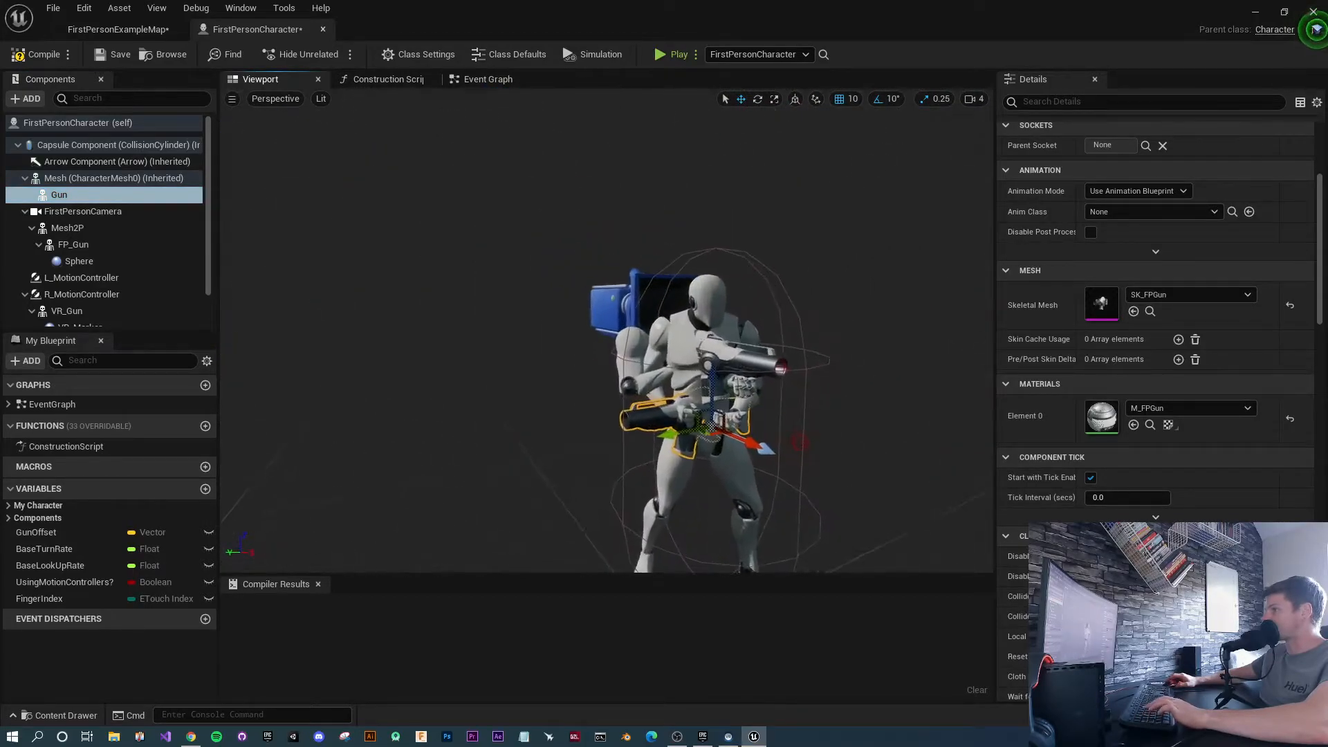
Set the Gun component's parent socket to the mannequin's hand_r bone.
{"action": "scroll", "coordinate": [1161, 267], "scroll_direction": "up", "scroll_amount": 5}
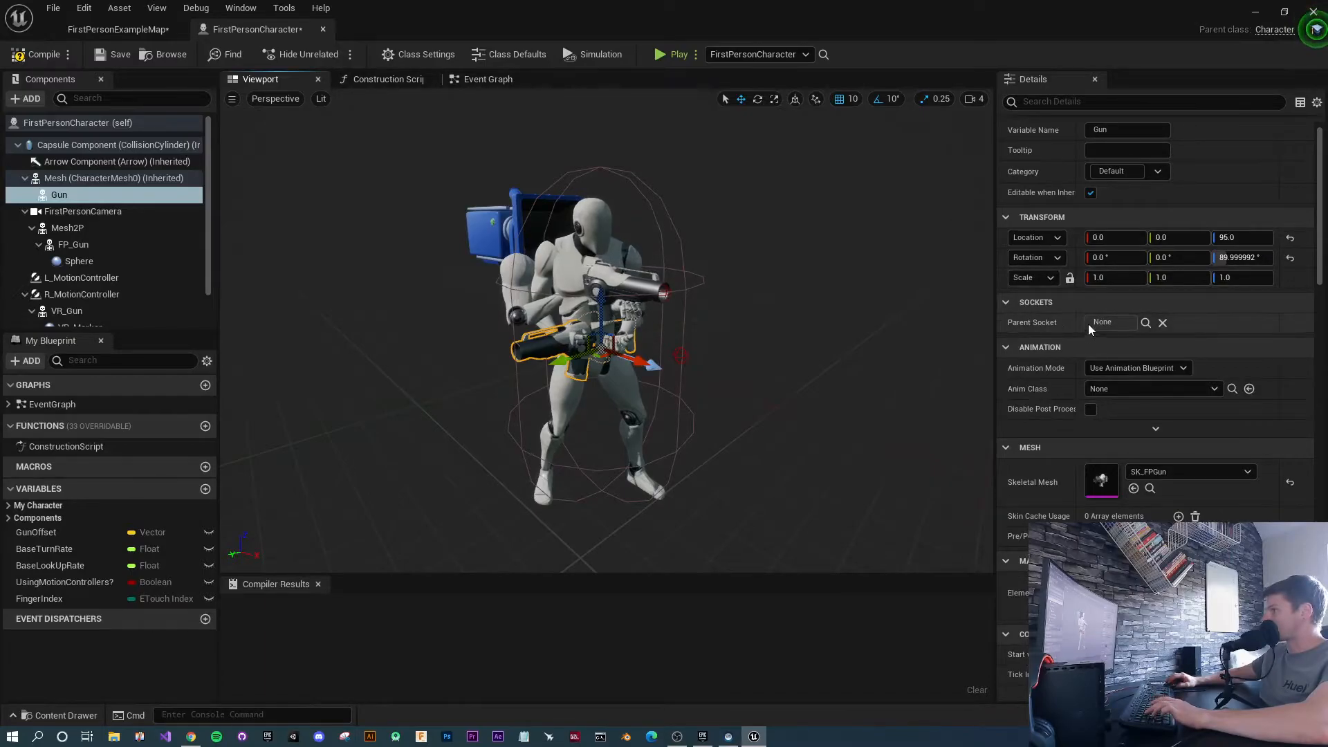
{"action": "left_click", "coordinate": [1146, 322]}
{"action": "scroll", "coordinate": [1231, 435], "scroll_direction": "down", "scroll_amount": 4}
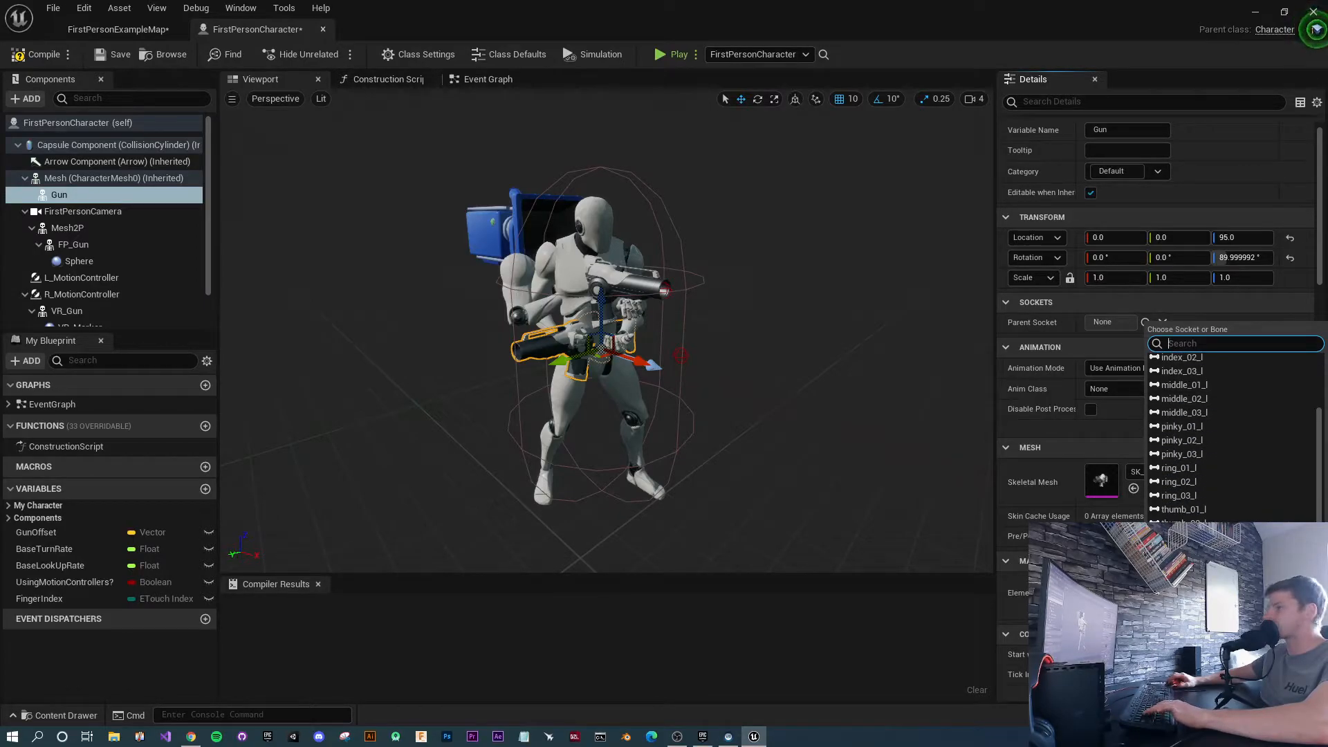
{"action": "left_click", "coordinate": [1180, 620]}
Move the gun into the mannequin's right hand, to a location of about Y 10 and Z -5.
{"action": "right_click_drag", "start_coordinate": [571, 260], "coordinate": [598, 218]}
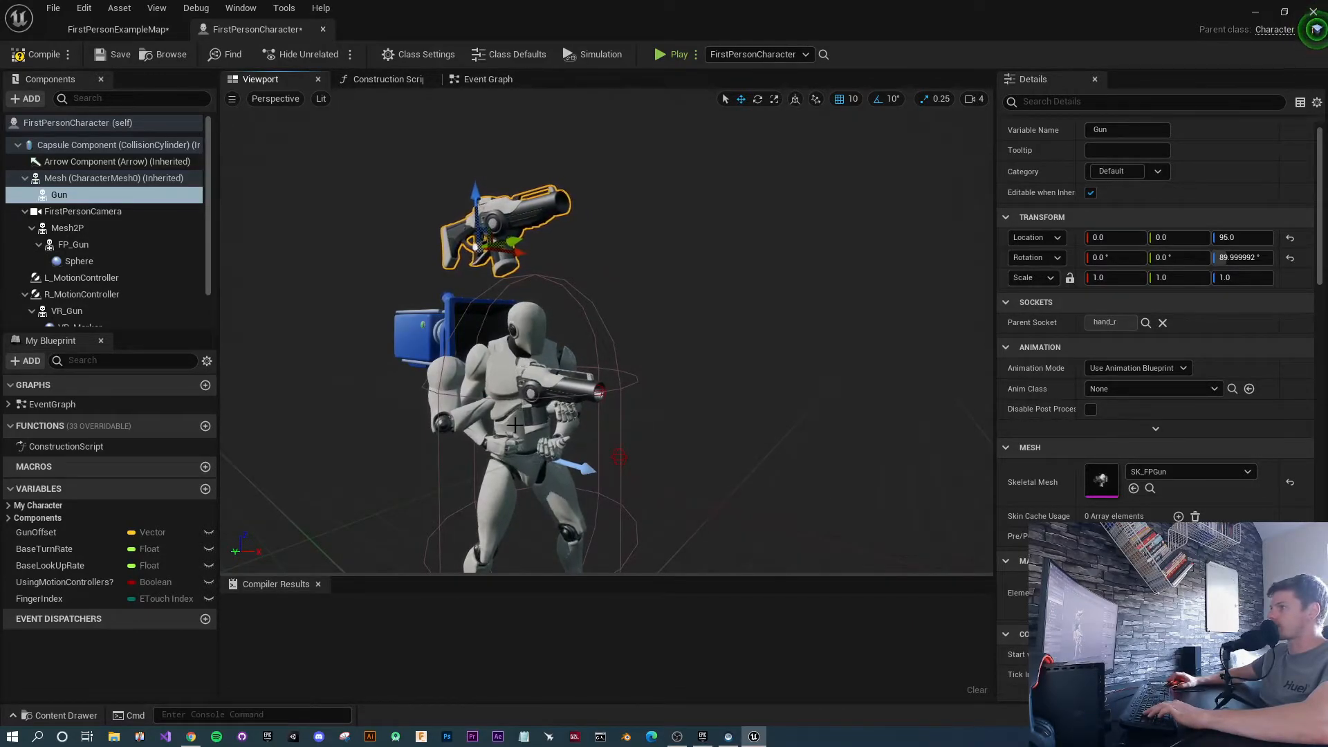
{"action": "left_click_drag", "start_coordinate": [478, 198], "coordinate": [480, 269]}
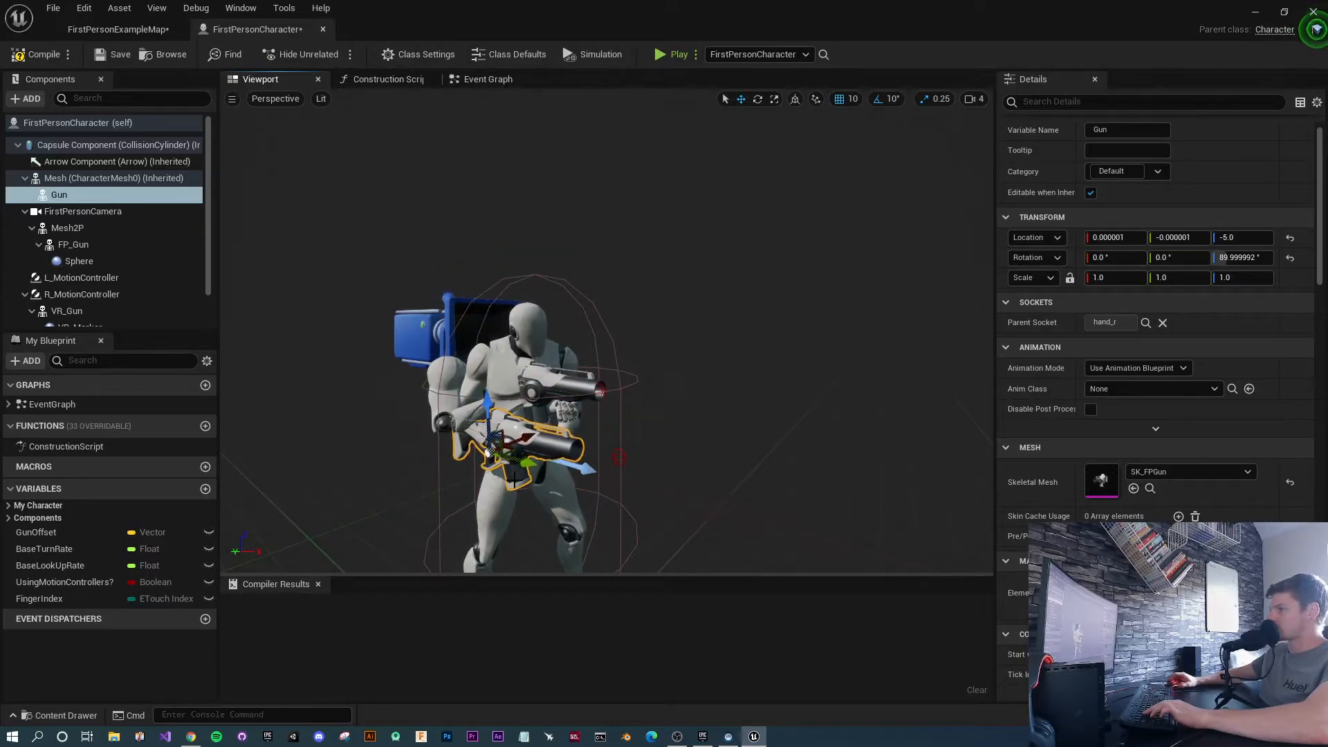
{"action": "scroll", "coordinate": [475, 465], "scroll_direction": "up", "scroll_amount": 4}
{"action": "scroll", "coordinate": [475, 463], "scroll_direction": "down", "scroll_amount": 5}
{"action": "right_click_drag", "start_coordinate": [475, 463], "coordinate": [501, 457]}
{"action": "key", "text": "w"}
{"action": "key", "text": "s"}
{"action": "key", "text": "w"}
{"action": "key", "text": "s"}
{"action": "key", "text": "w"}
{"action": "key", "text": "s"}
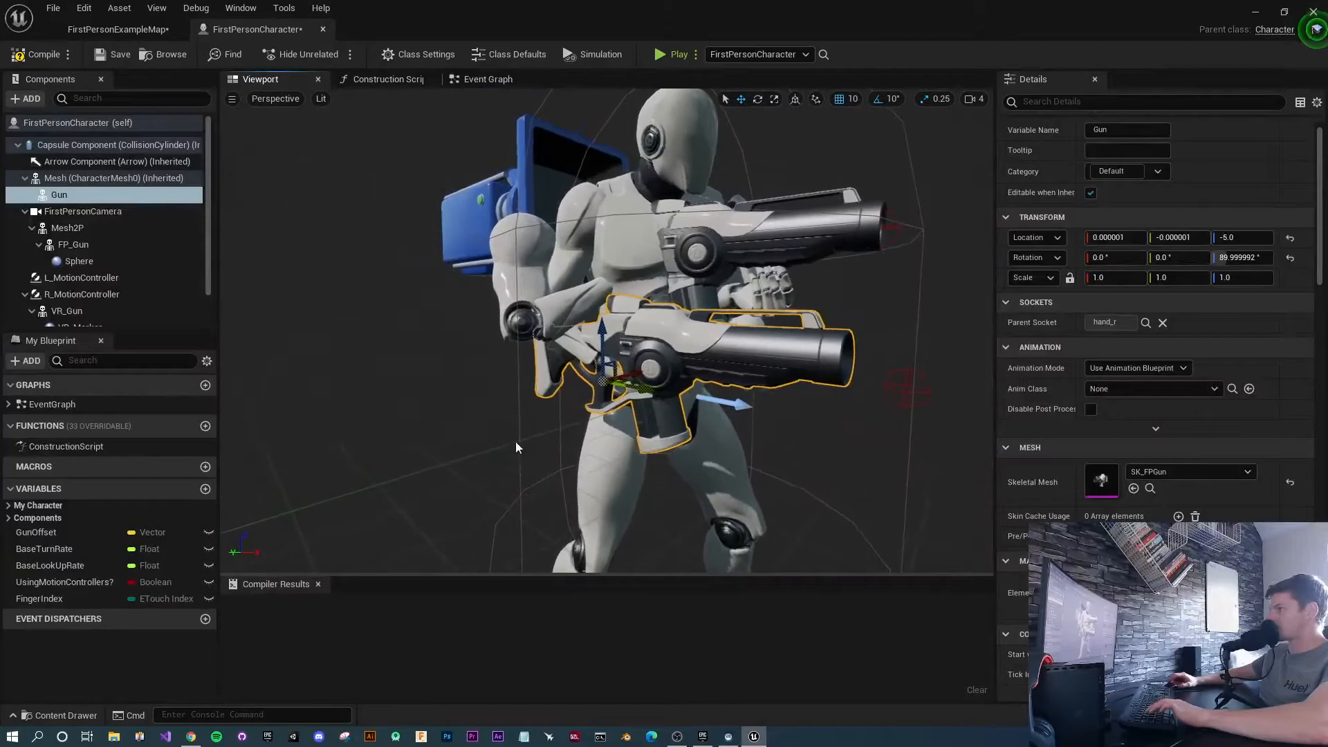
{"action": "left_click_drag", "start_coordinate": [635, 372], "coordinate": [654, 369]}
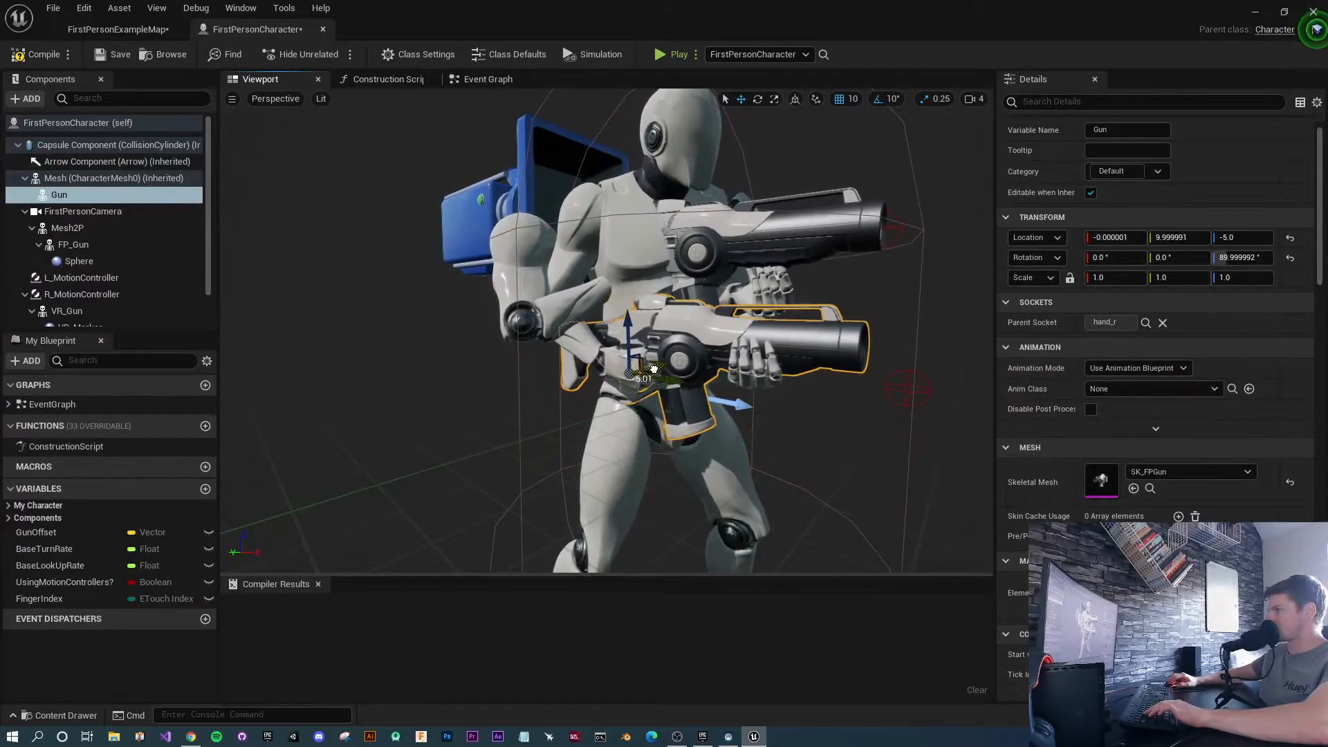
Raise the gun in the hand by trying a Z location of -3 and settling on -2.
{"action": "key", "text": "w"}
{"action": "right_click_drag", "start_coordinate": [760, 362], "coordinate": [893, 392]}
{"action": "key", "text": "s"}
{"action": "key", "text": "a"}
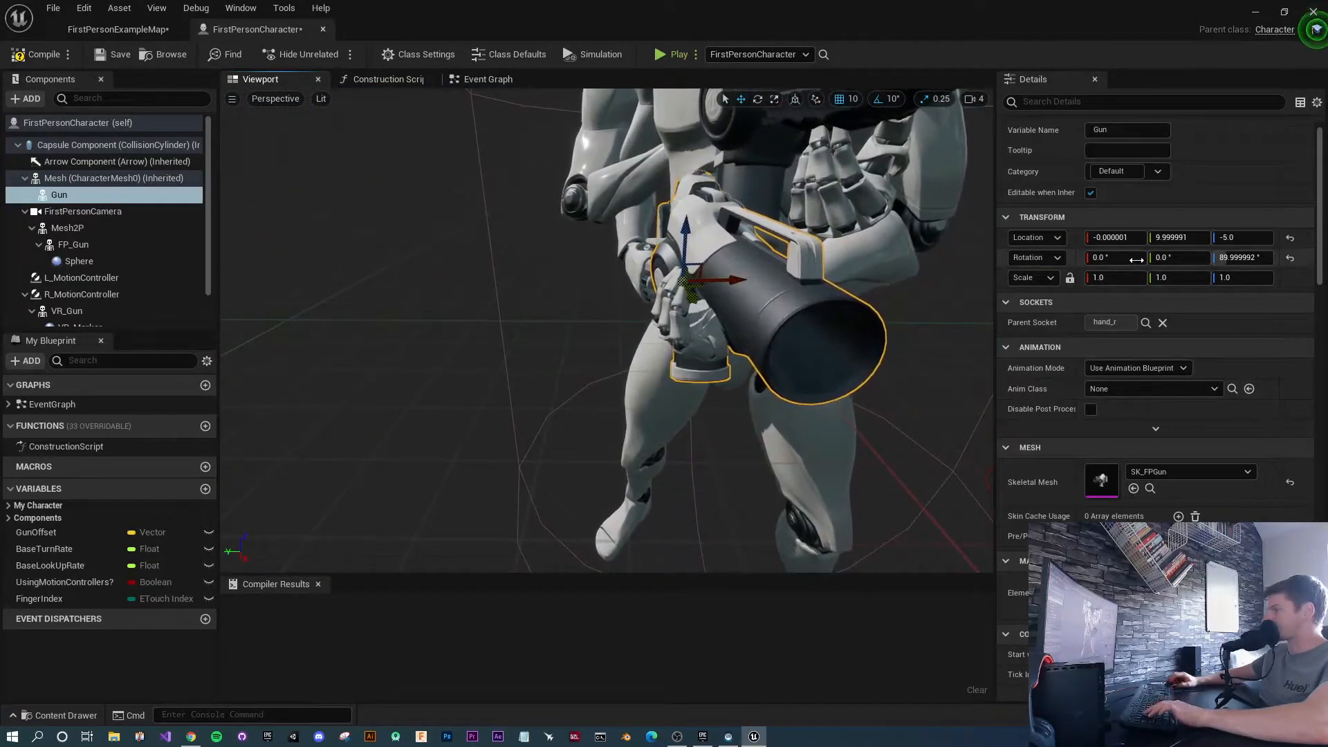
{"action": "left_click", "coordinate": [1237, 238]}
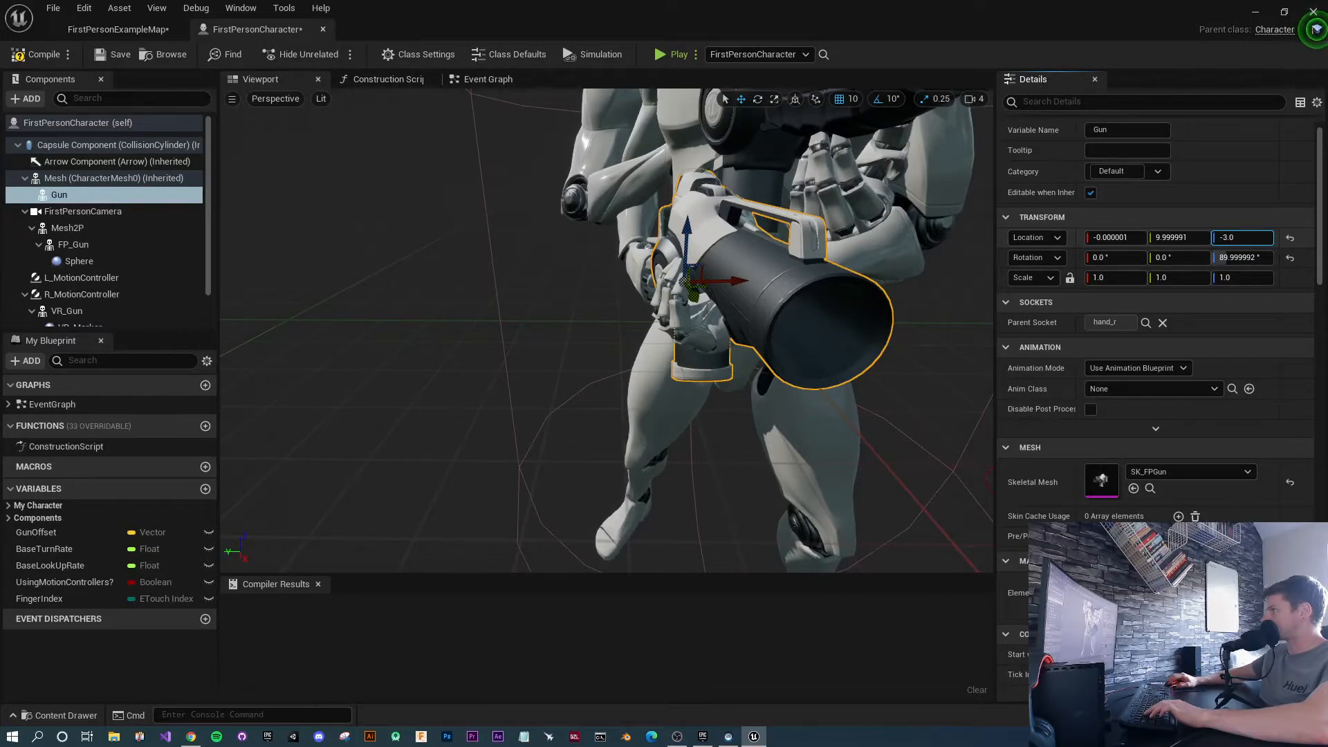
{"action": "key", "text": "Return"}
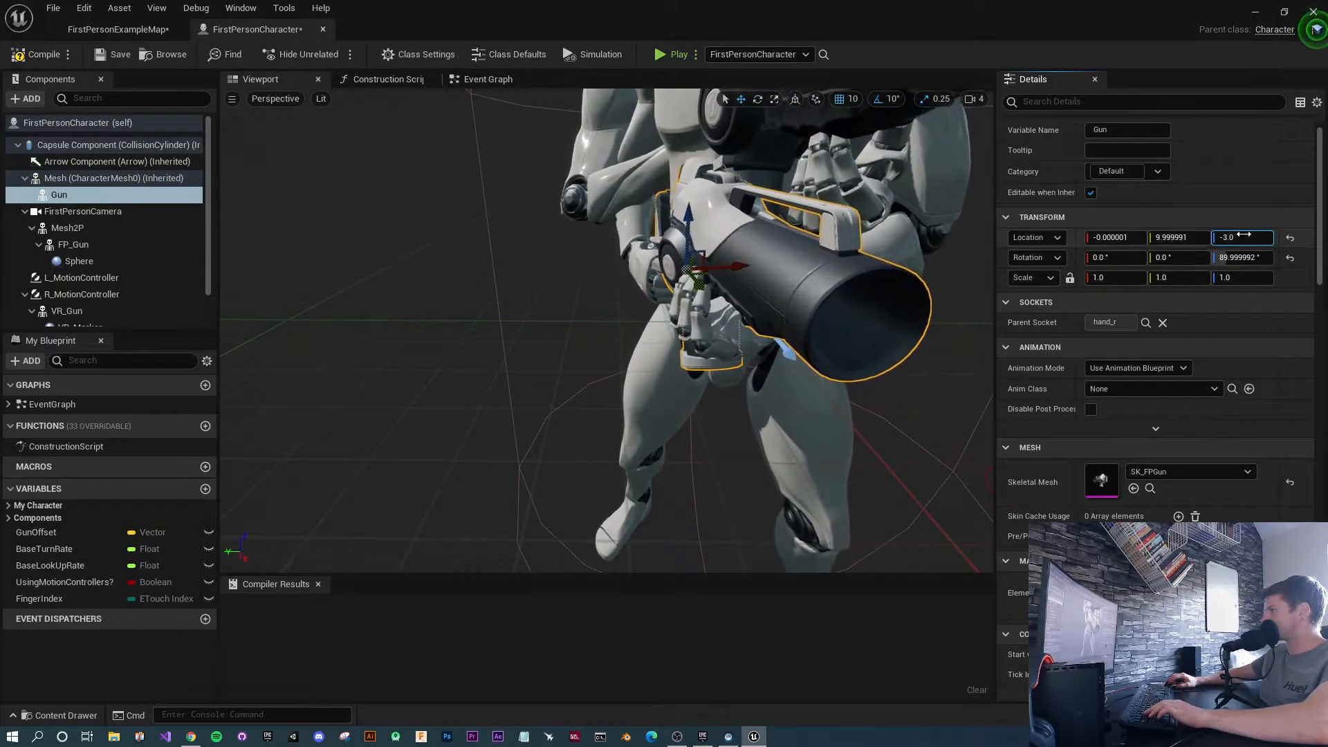
{"action": "type", "text": "-2"}
{"action": "key", "text": "Return"}
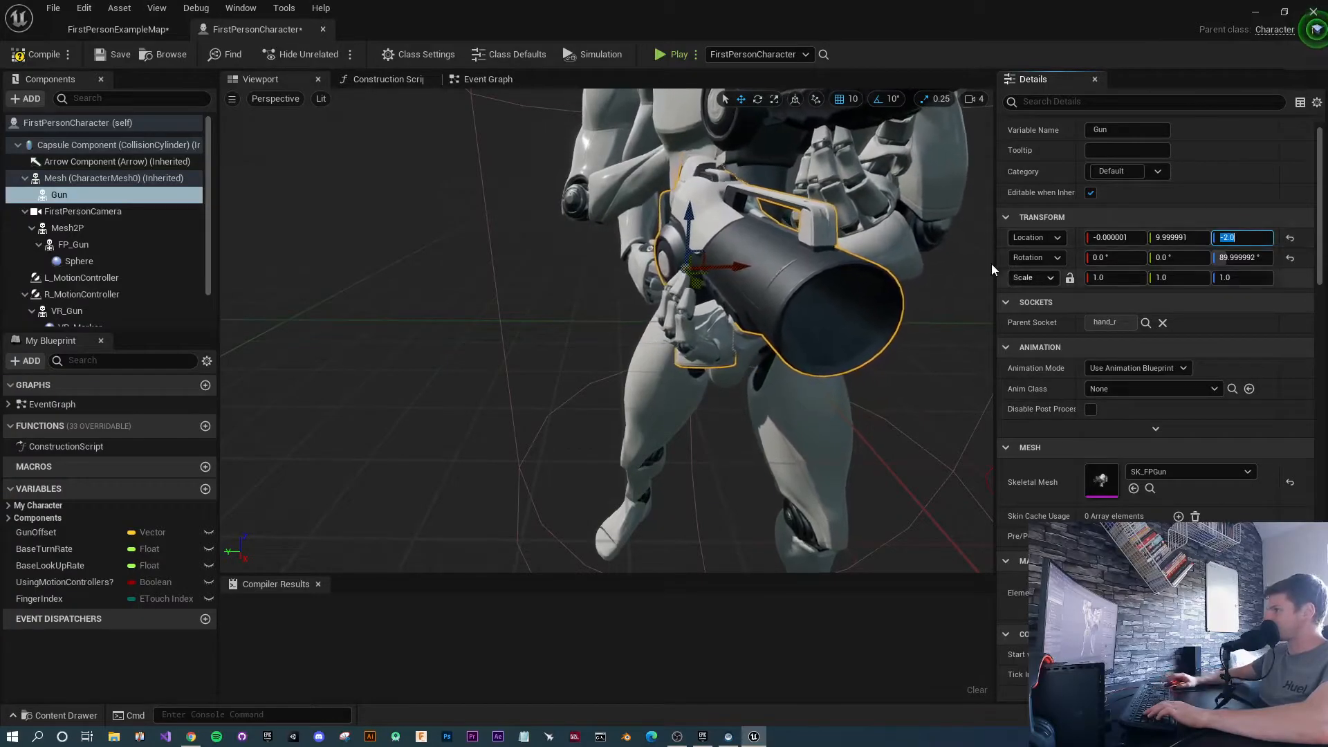
Rotate the gun in the mannequin's hand to a Z rotation of about 96.4 degrees.
{"action": "left_click", "coordinate": [1236, 260]}
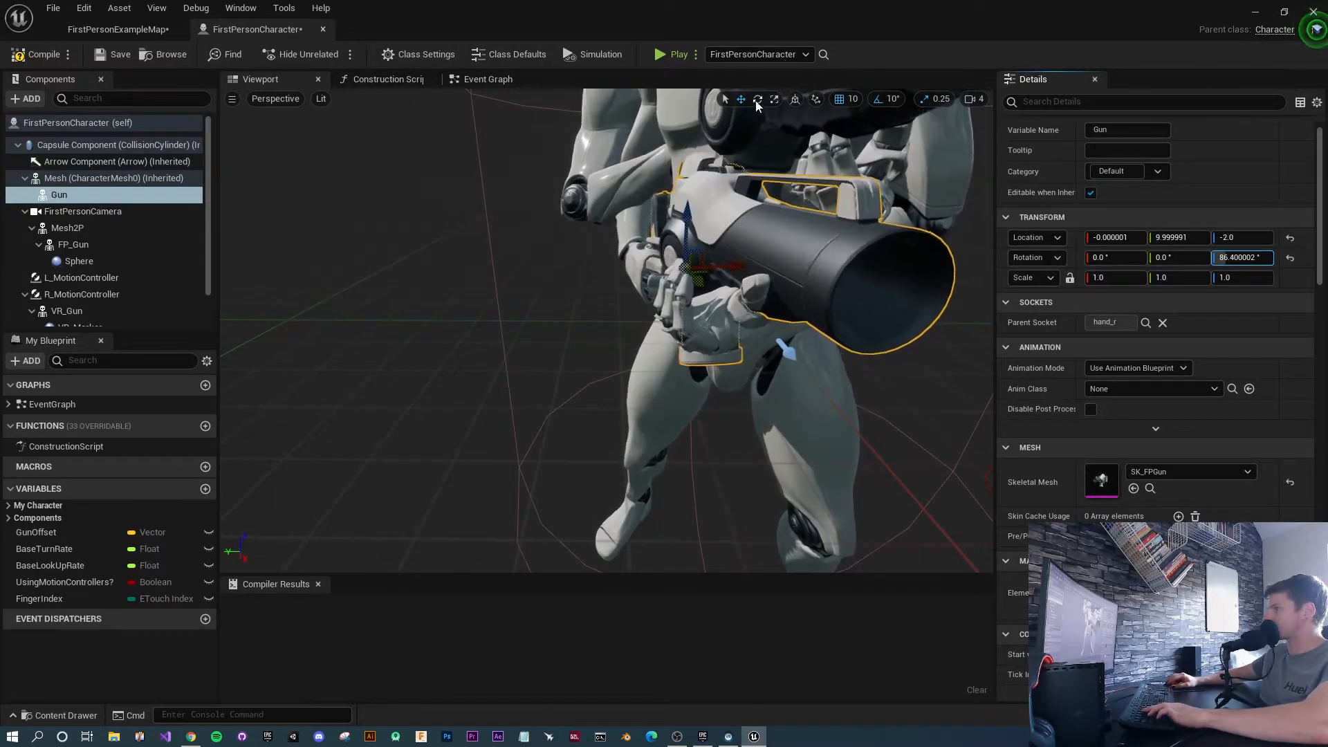
{"action": "left_click", "coordinate": [762, 301]}
{"action": "key", "text": "e"}
{"action": "right_click_drag", "start_coordinate": [626, 291], "coordinate": [553, 455]}
{"action": "left_click_drag", "start_coordinate": [545, 443], "coordinate": [577, 442]}
{"action": "right_click_drag", "start_coordinate": [577, 443], "coordinate": [777, 450]}
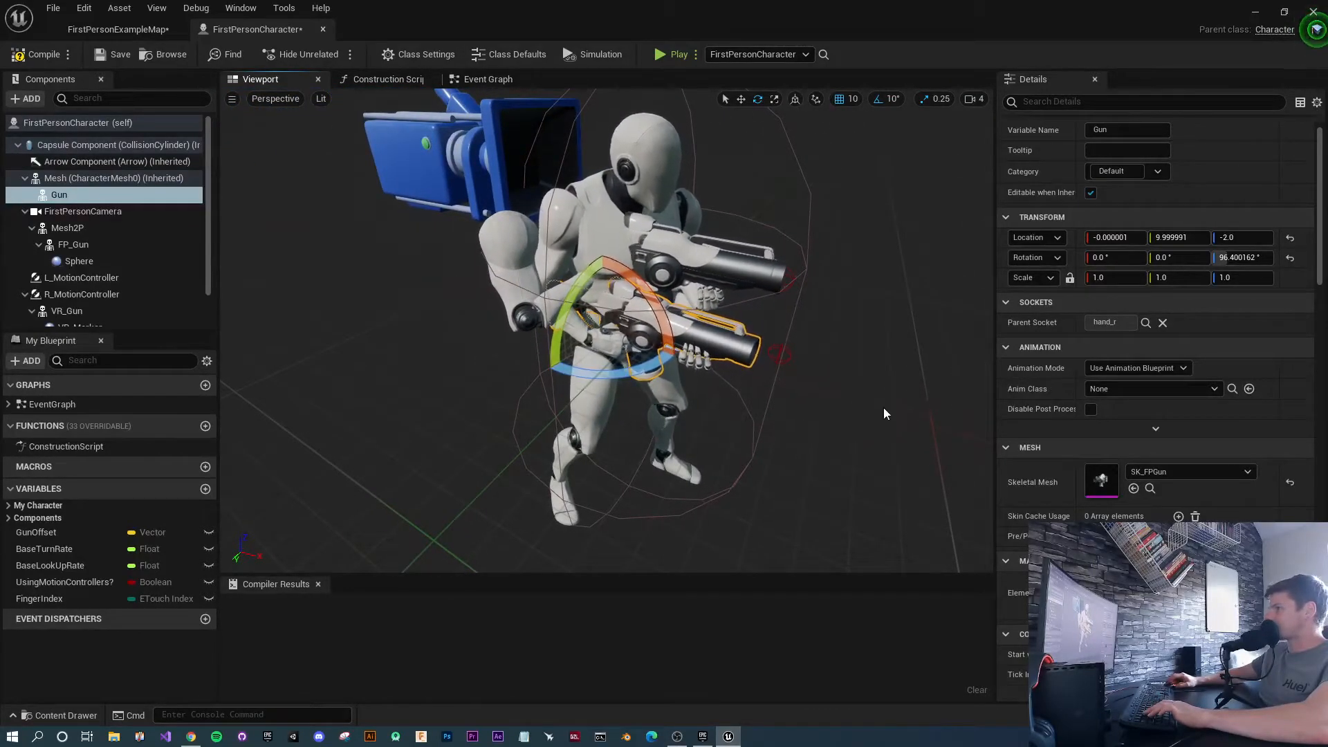
Turn off Visible for the Mesh2P arms and the FP_Gun to view the full-body mannequin holding only its own gun.
{"action": "left_click", "coordinate": [95, 178]}
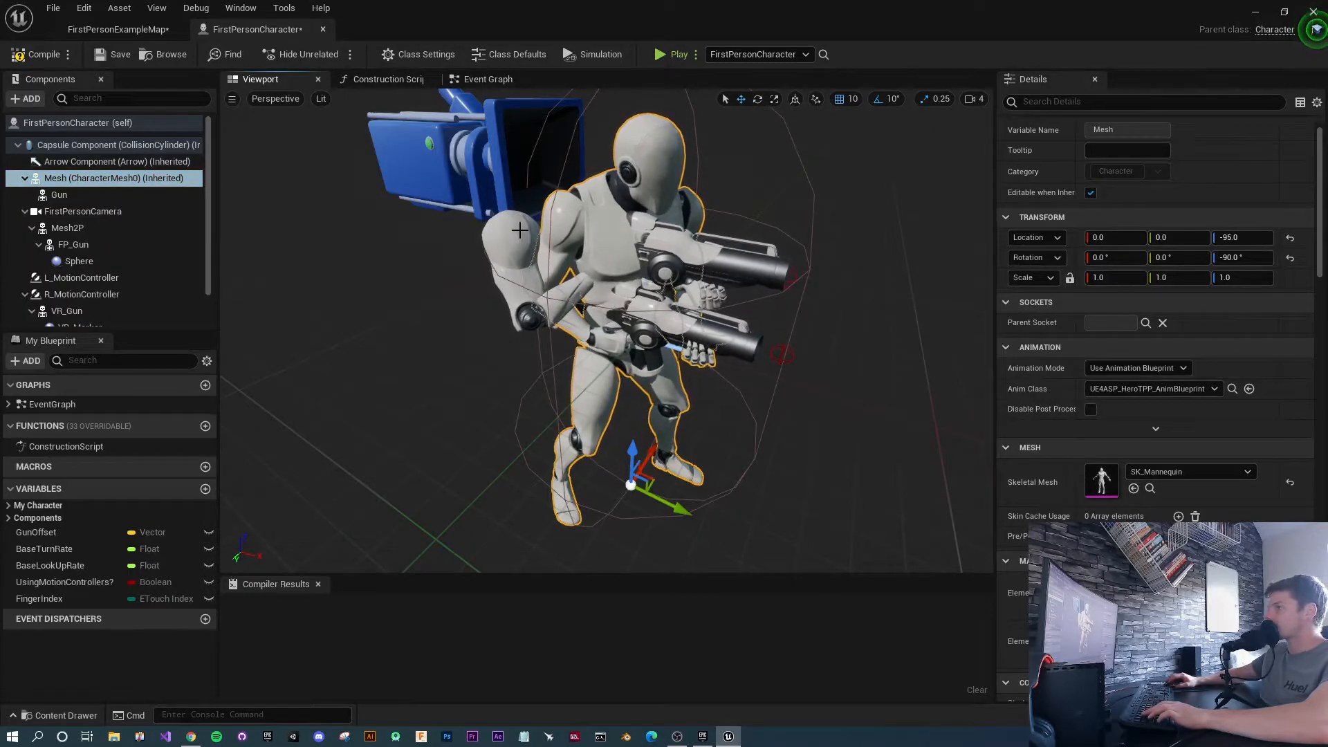
{"action": "left_click", "coordinate": [67, 228]}
{"action": "left_click", "coordinate": [1107, 101]}
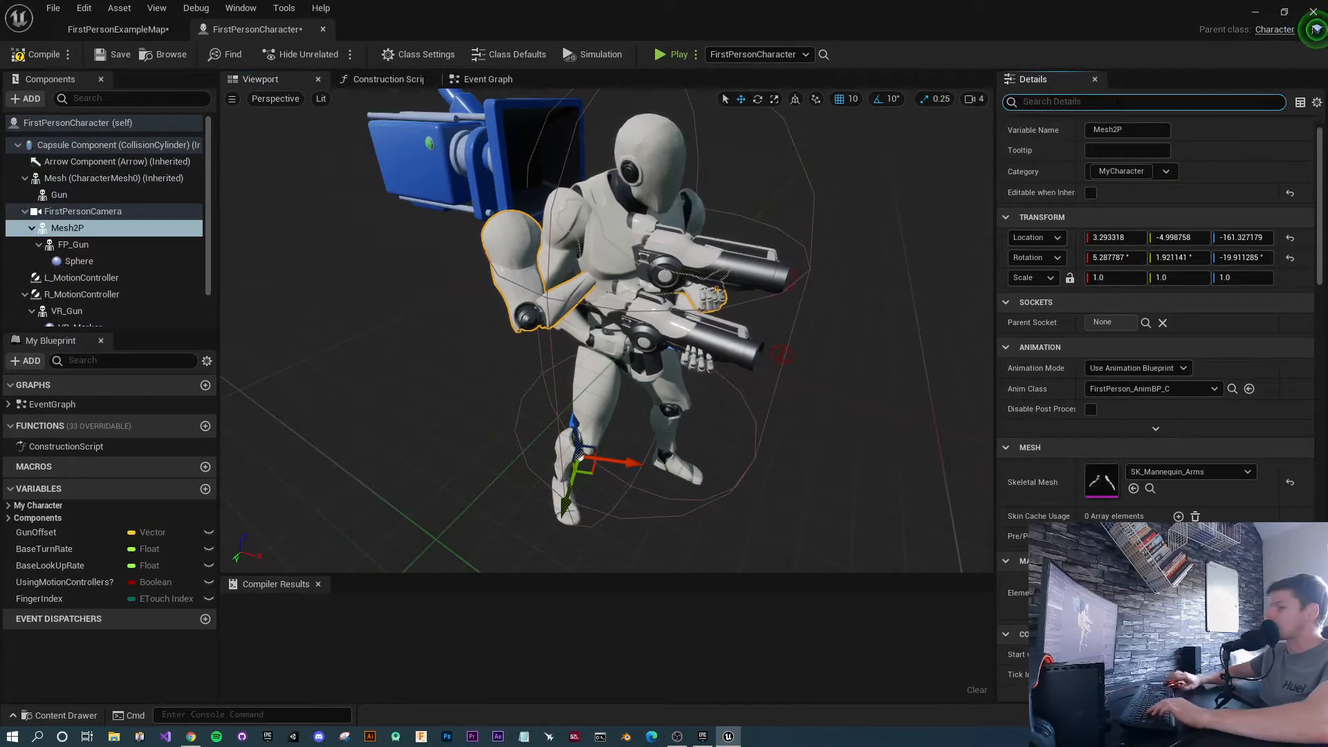
{"action": "type", "text": "vis"}
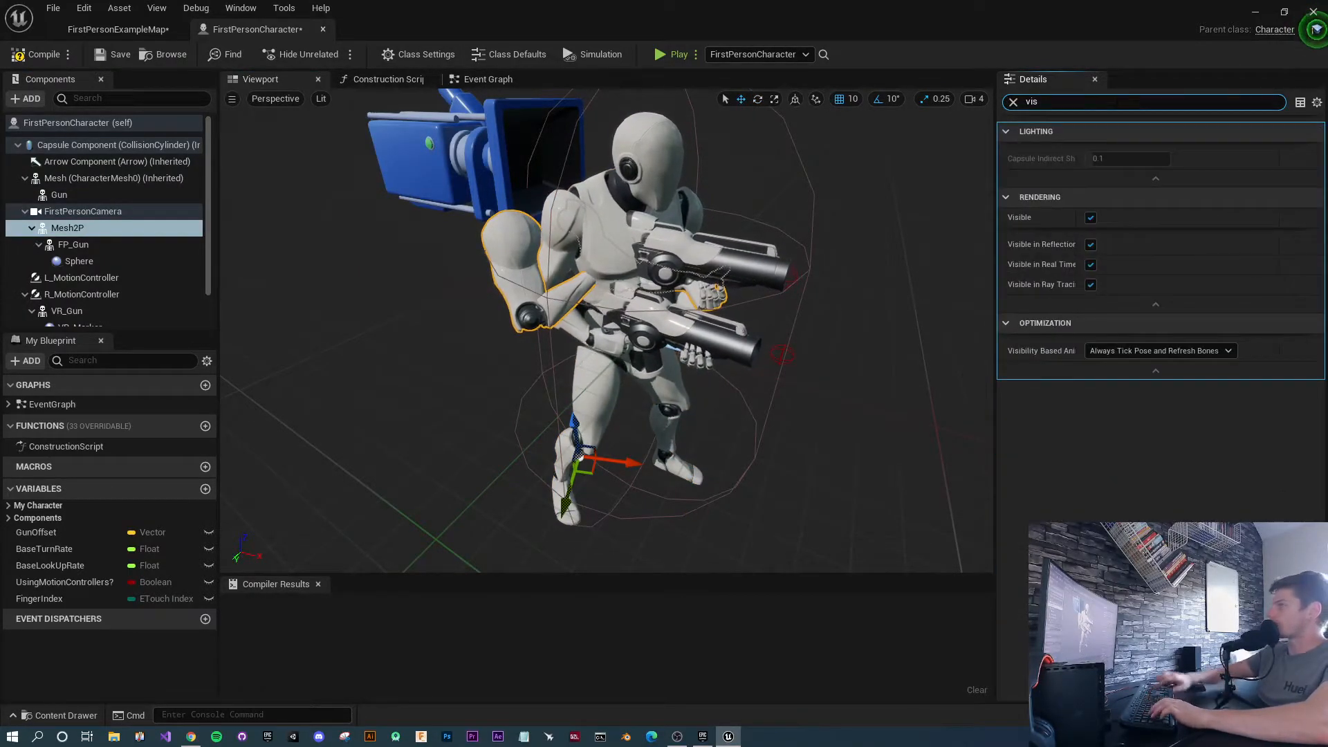
{"action": "left_click", "coordinate": [1090, 218]}
{"action": "left_click", "coordinate": [729, 255]}
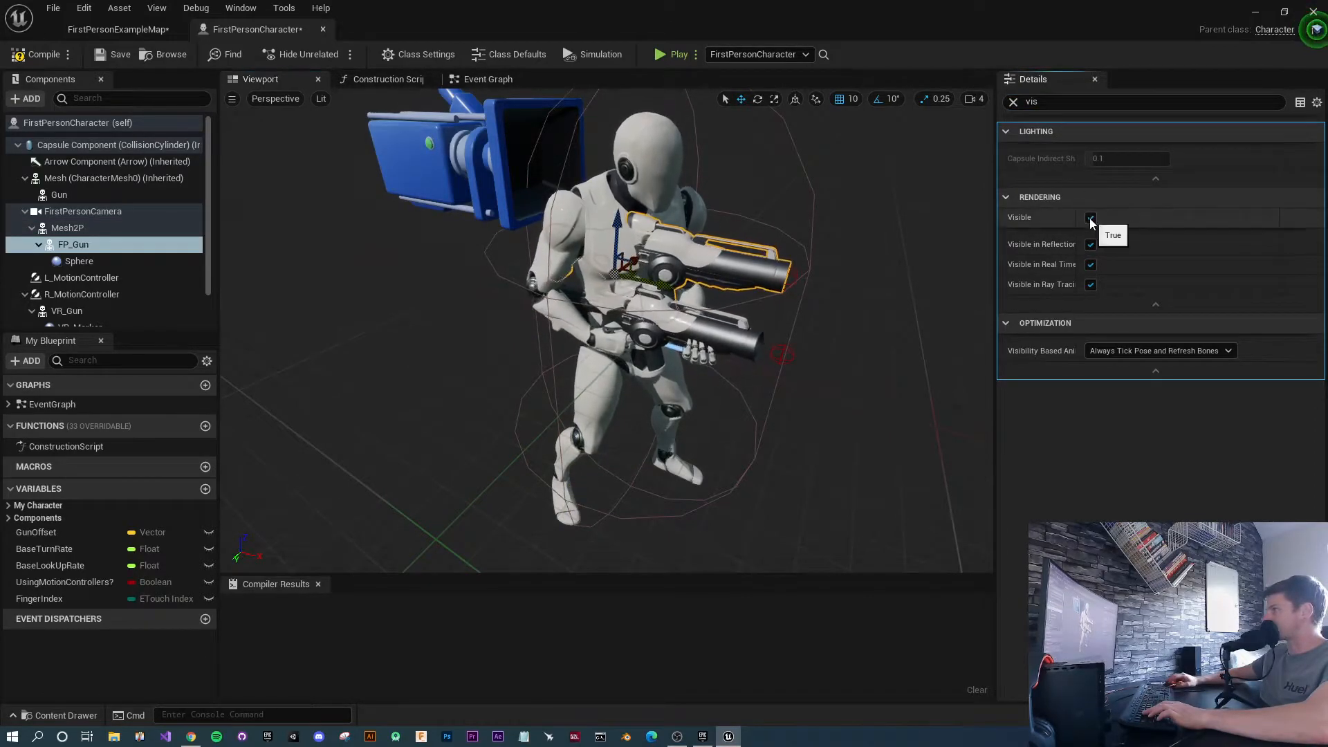
{"action": "left_click", "coordinate": [1090, 218]}
{"action": "right_click_drag", "start_coordinate": [749, 393], "coordinate": [748, 393]}
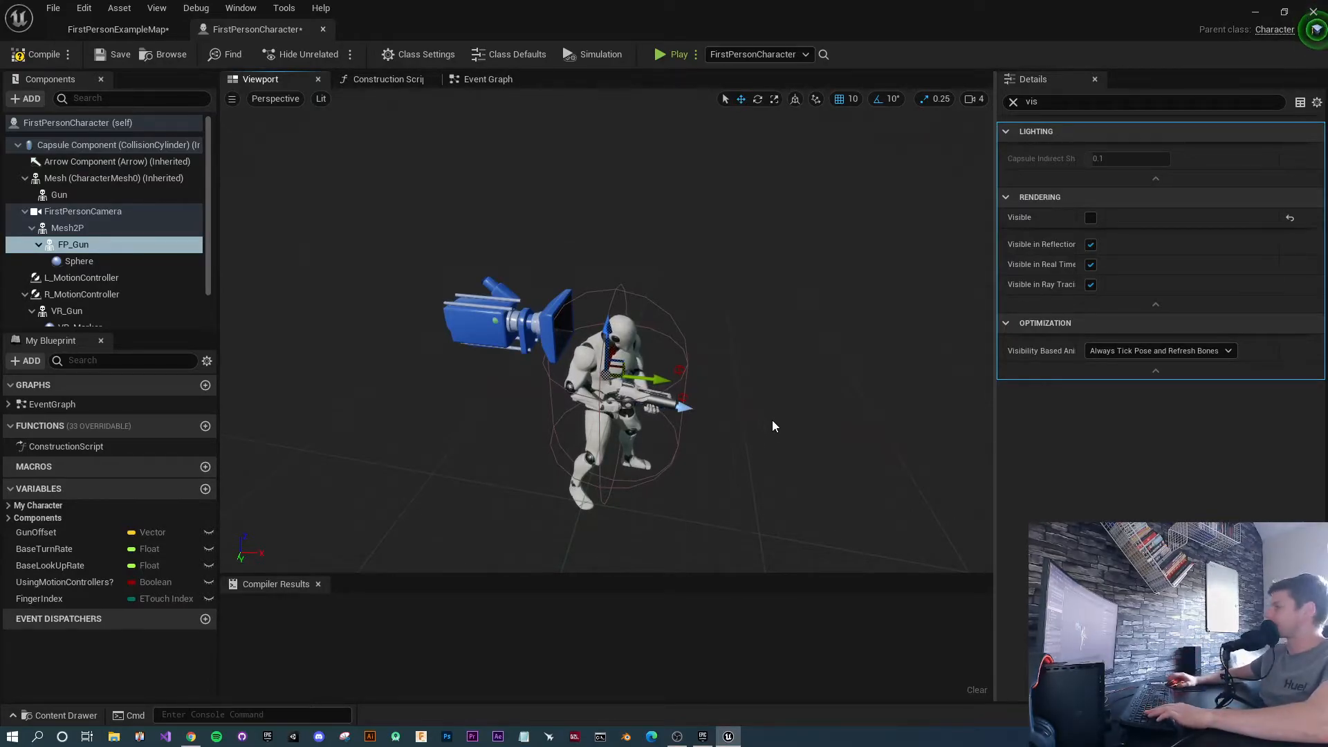
Turn Visible back on for the FP_Gun and the Mesh2P arms.
{"action": "left_click", "coordinate": [1091, 218]}
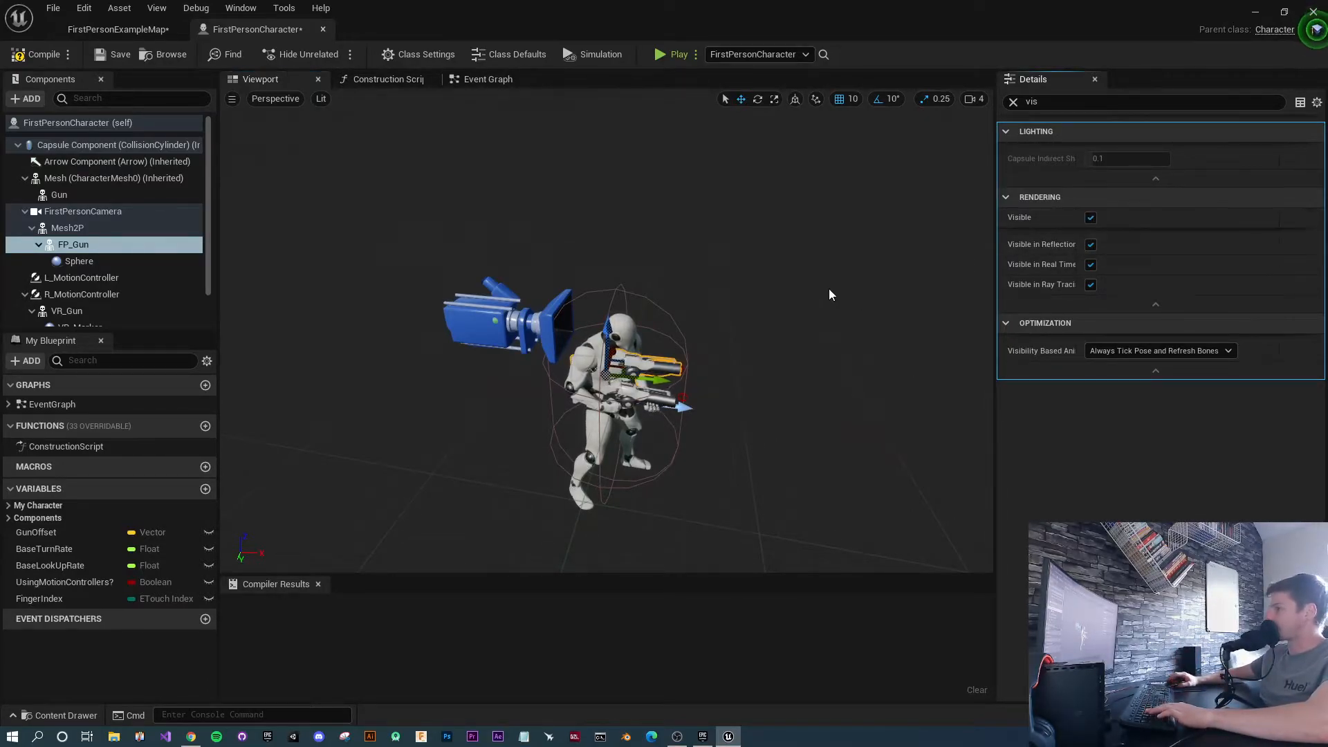
{"action": "left_click", "coordinate": [67, 229]}
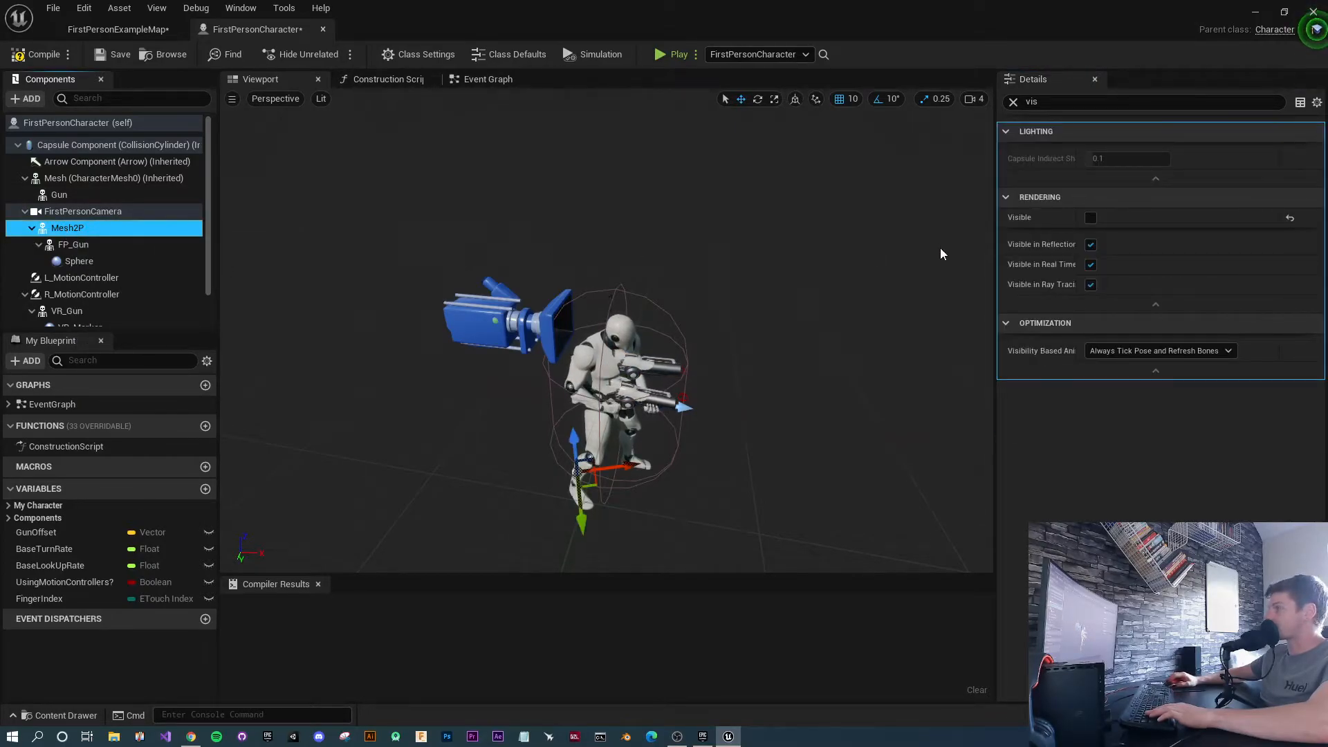
{"action": "left_click", "coordinate": [1091, 218]}
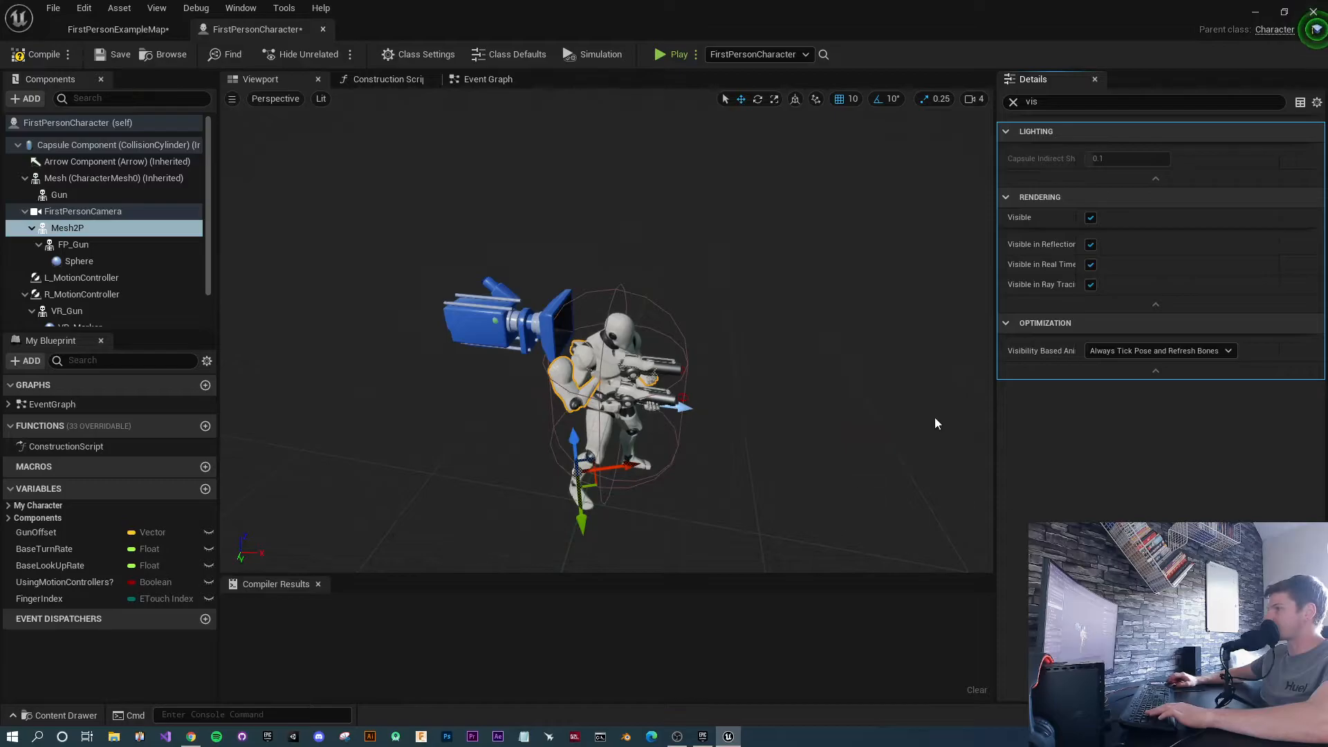
Enable Owner No See on the inherited Mesh and on its child Gun component.
{"action": "left_click", "coordinate": [634, 362]}
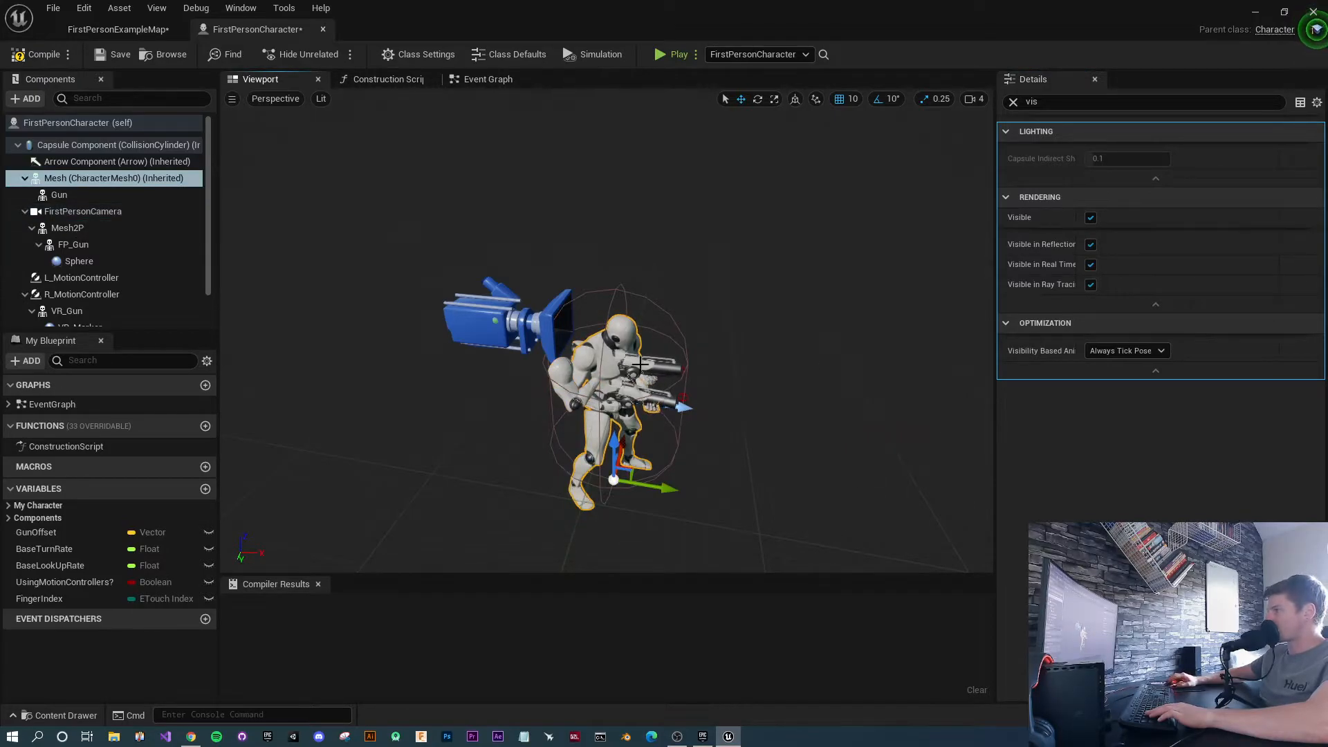
{"action": "left_click", "coordinate": [1013, 102]}
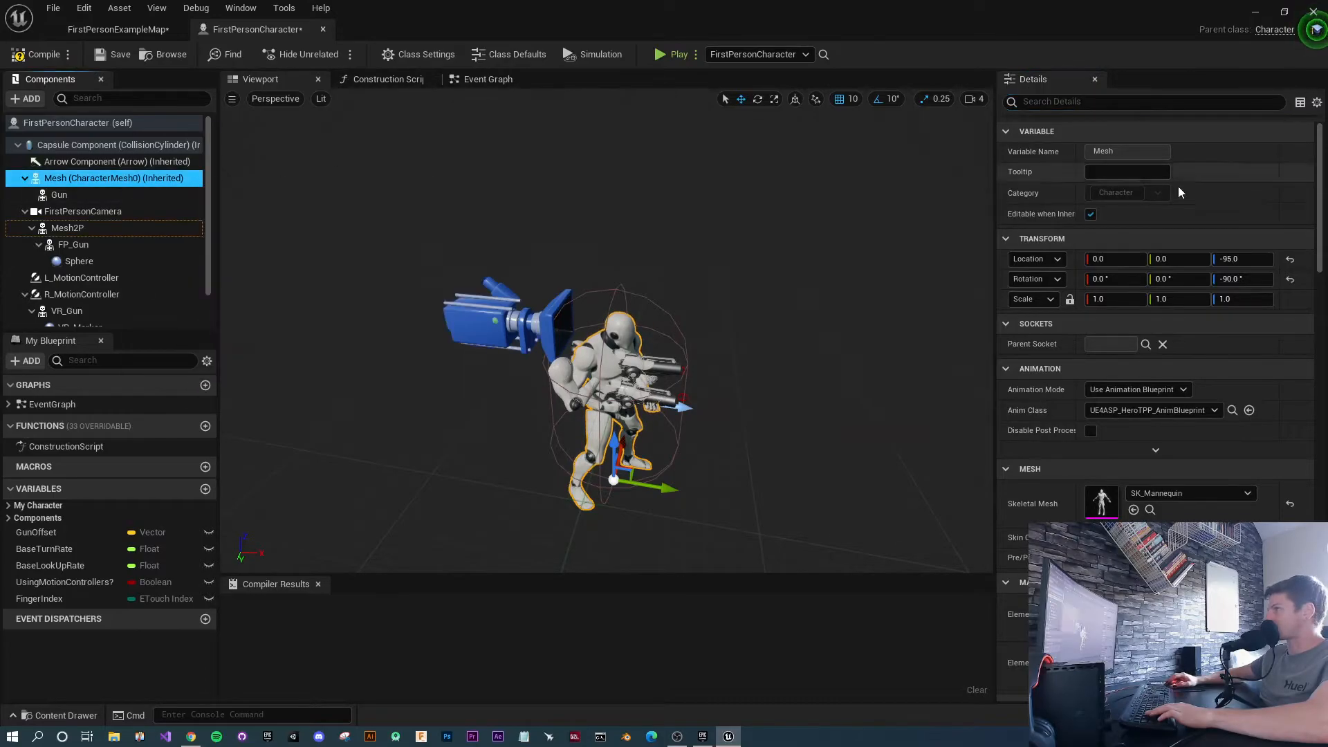
{"action": "left_click", "coordinate": [1090, 102]}
{"action": "type", "text": "owner"}
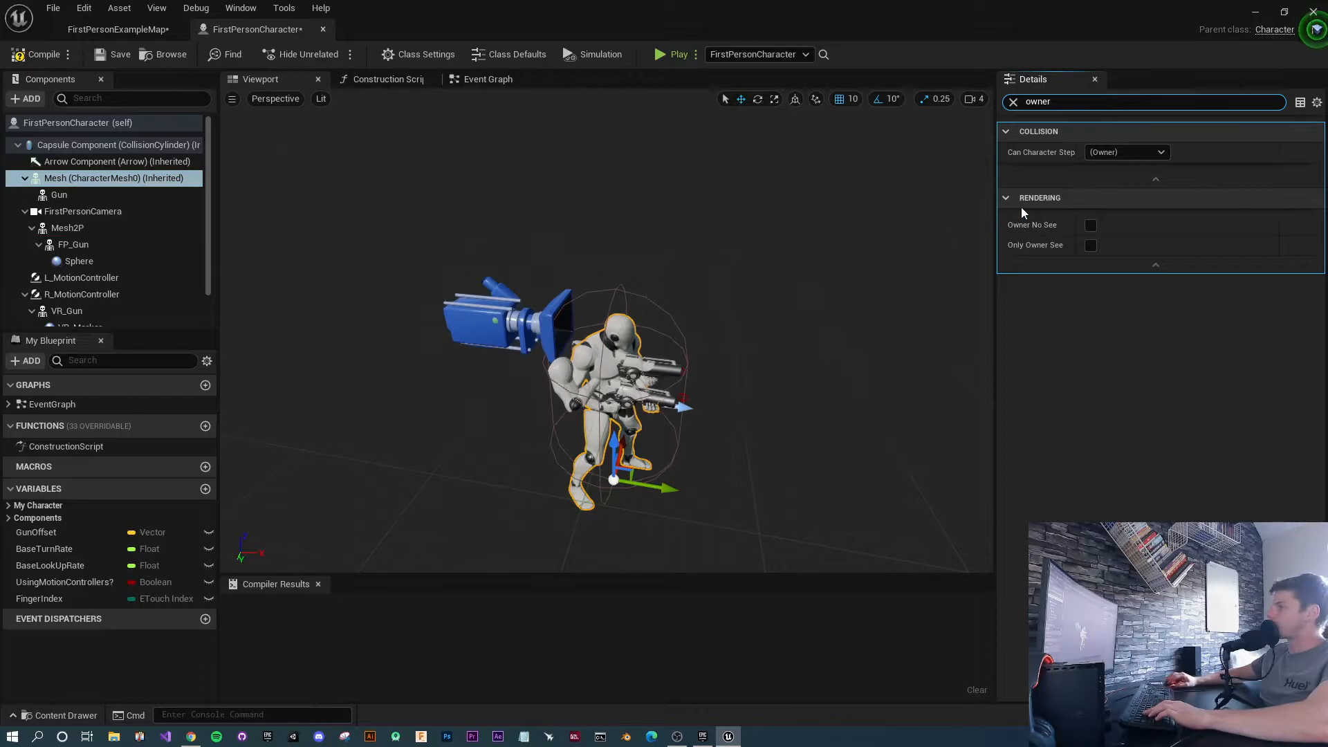
{"action": "mouse_move", "coordinate": [1031, 233]}
{"action": "left_click", "coordinate": [1090, 225]}
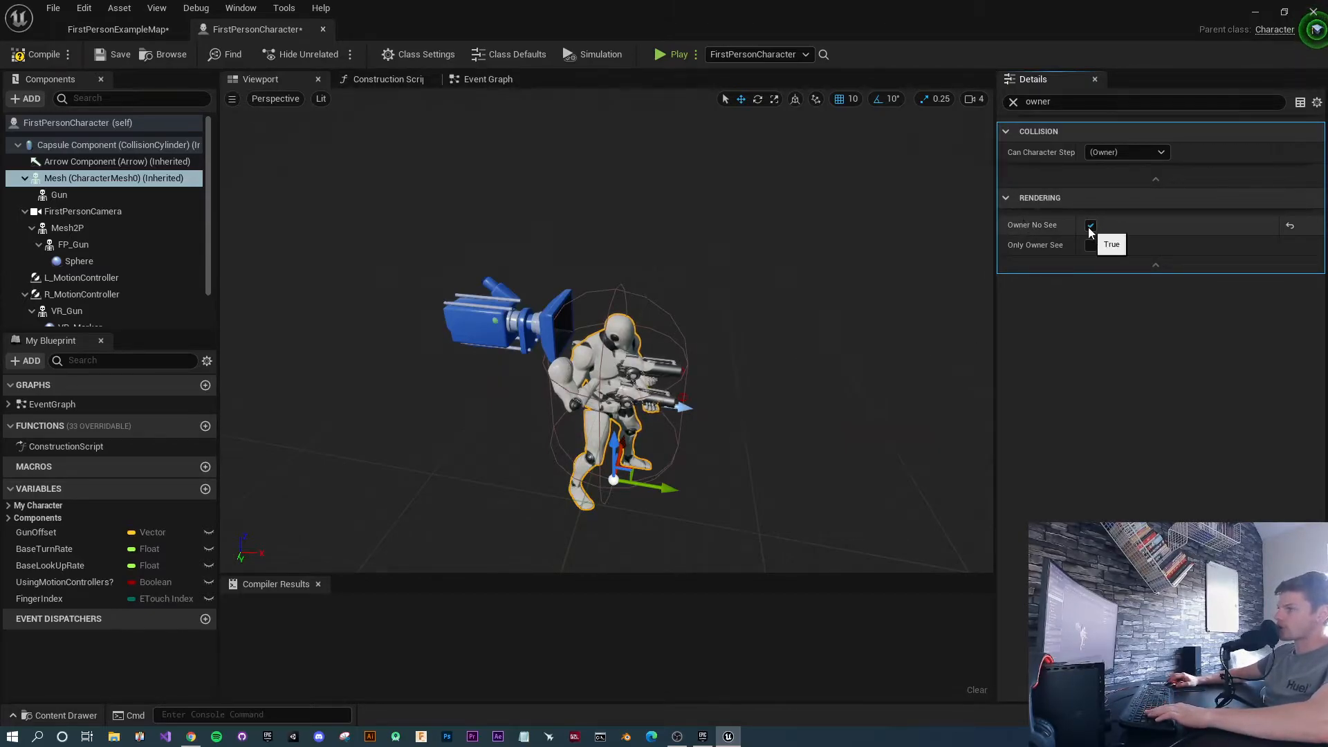
{"action": "left_click", "coordinate": [80, 193]}
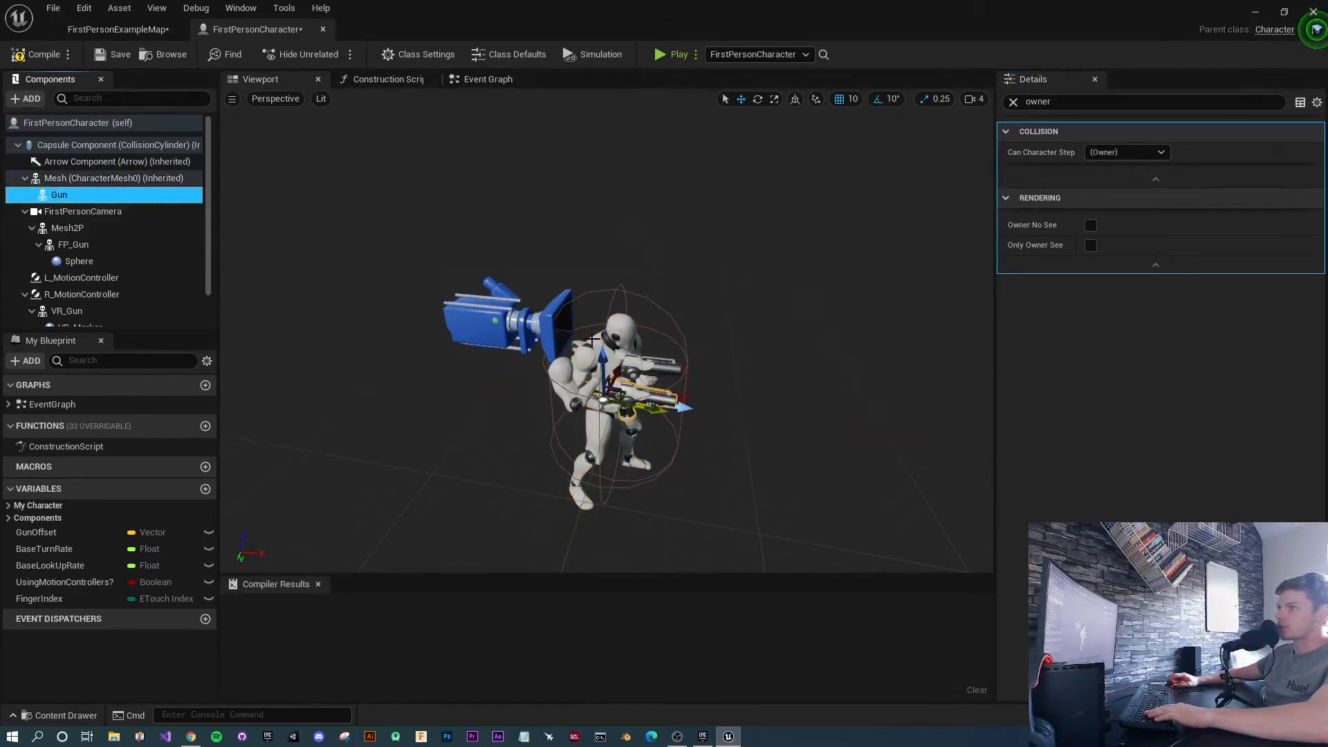
{"action": "left_click", "coordinate": [1089, 225]}
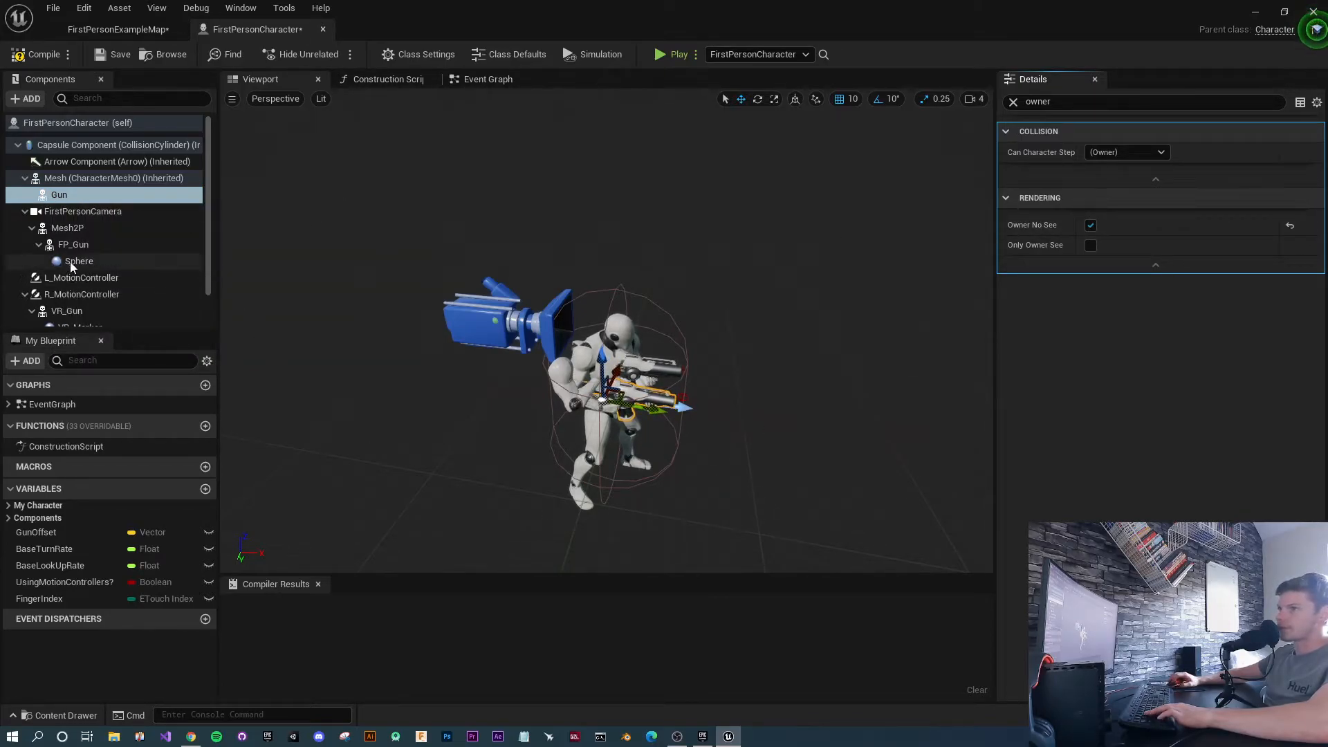
Check the owner visibility settings of the Mesh2P arms and the FP_Gun.
{"action": "left_click", "coordinate": [74, 216]}
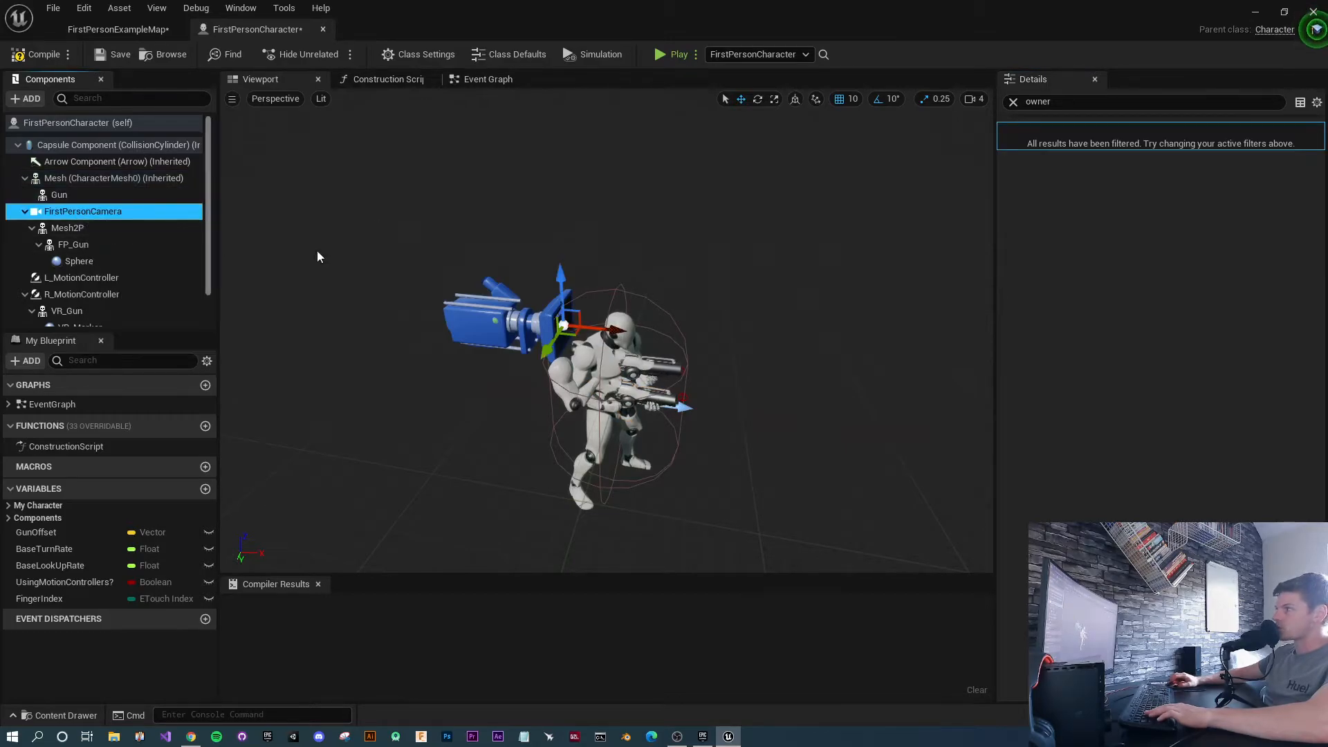
{"action": "left_click", "coordinate": [70, 228]}
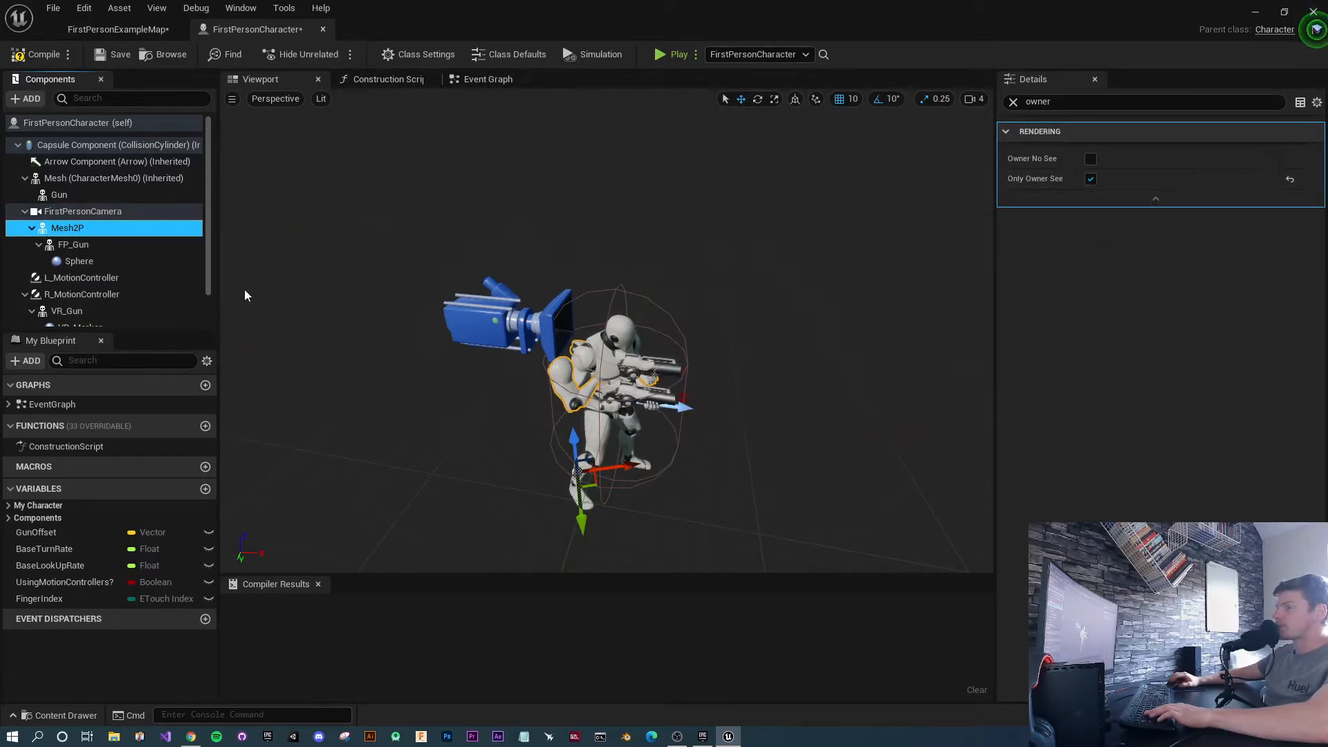
{"action": "left_click", "coordinate": [74, 245]}
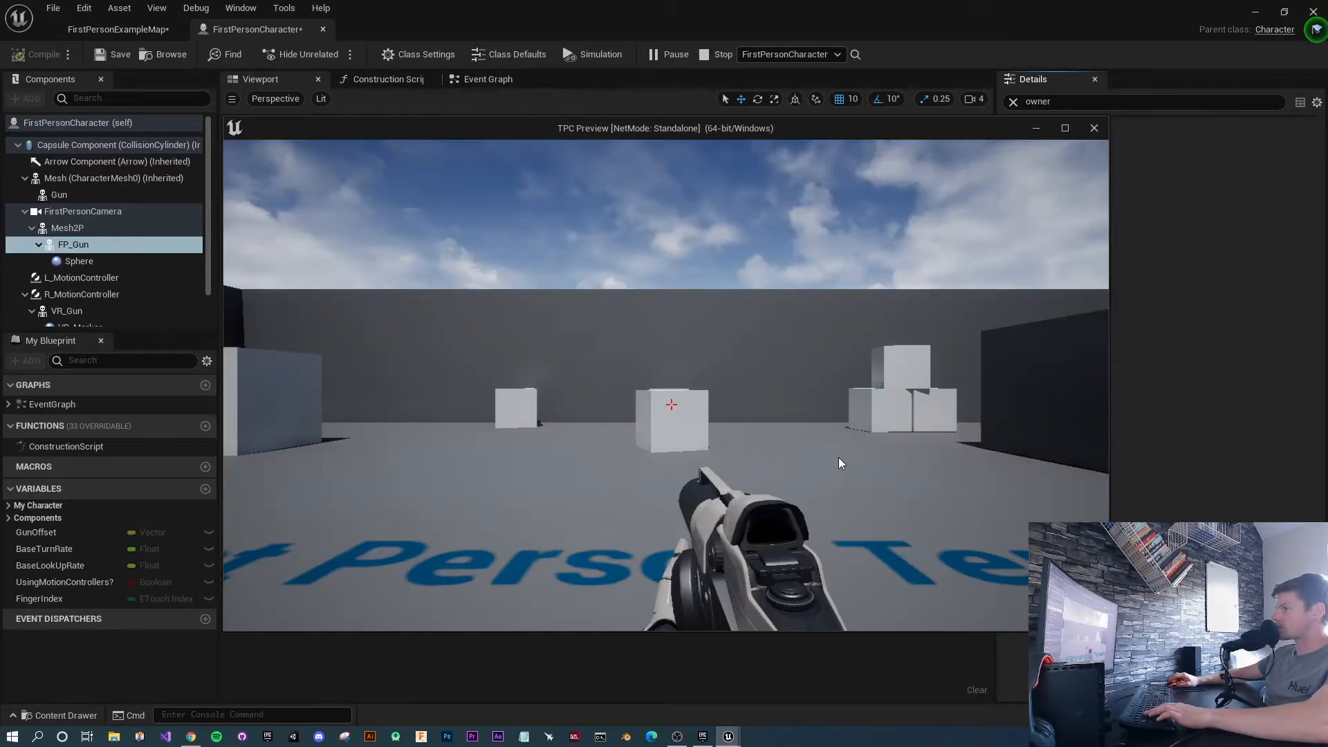
Play-test the character in a standalone preview, looking around and firing several shots, and end the session.
{"action": "left_click", "coordinate": [840, 463]}
{"action": "left_click", "coordinate": [839, 464]}
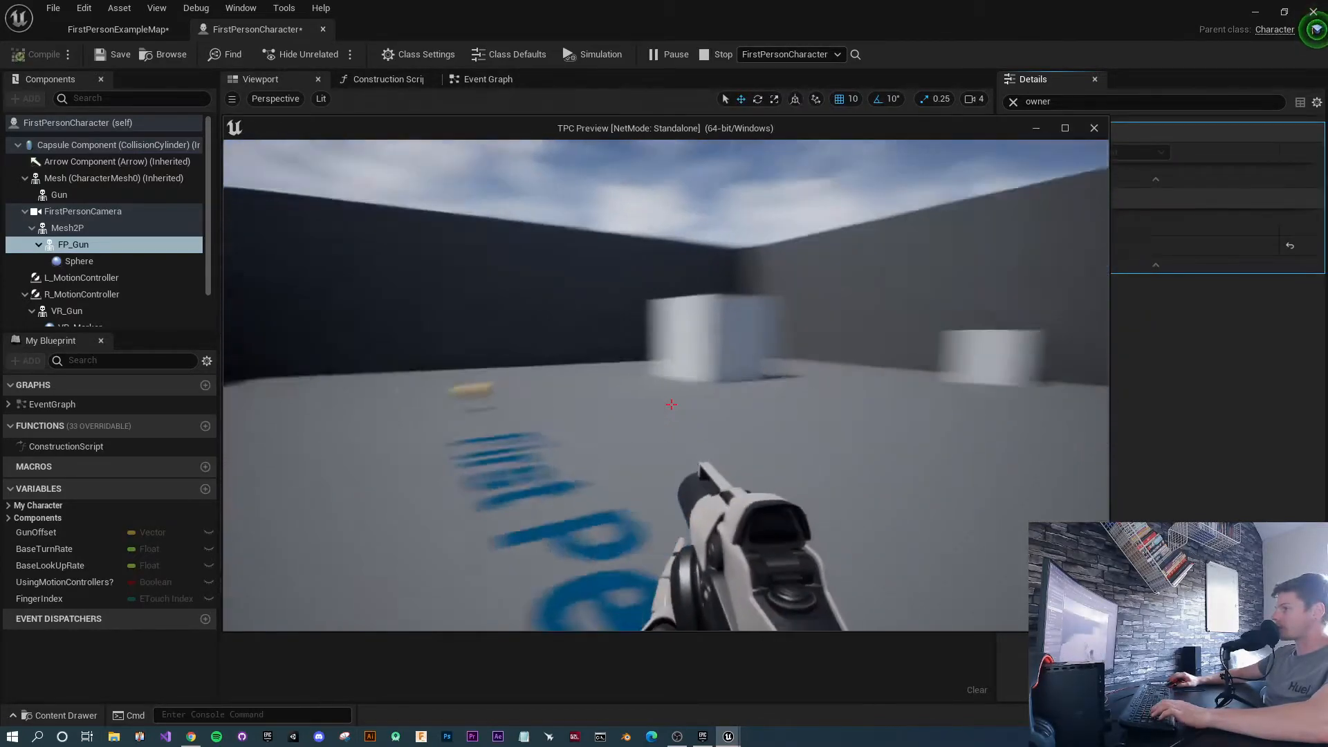
{"action": "left_click", "coordinate": [840, 464]}
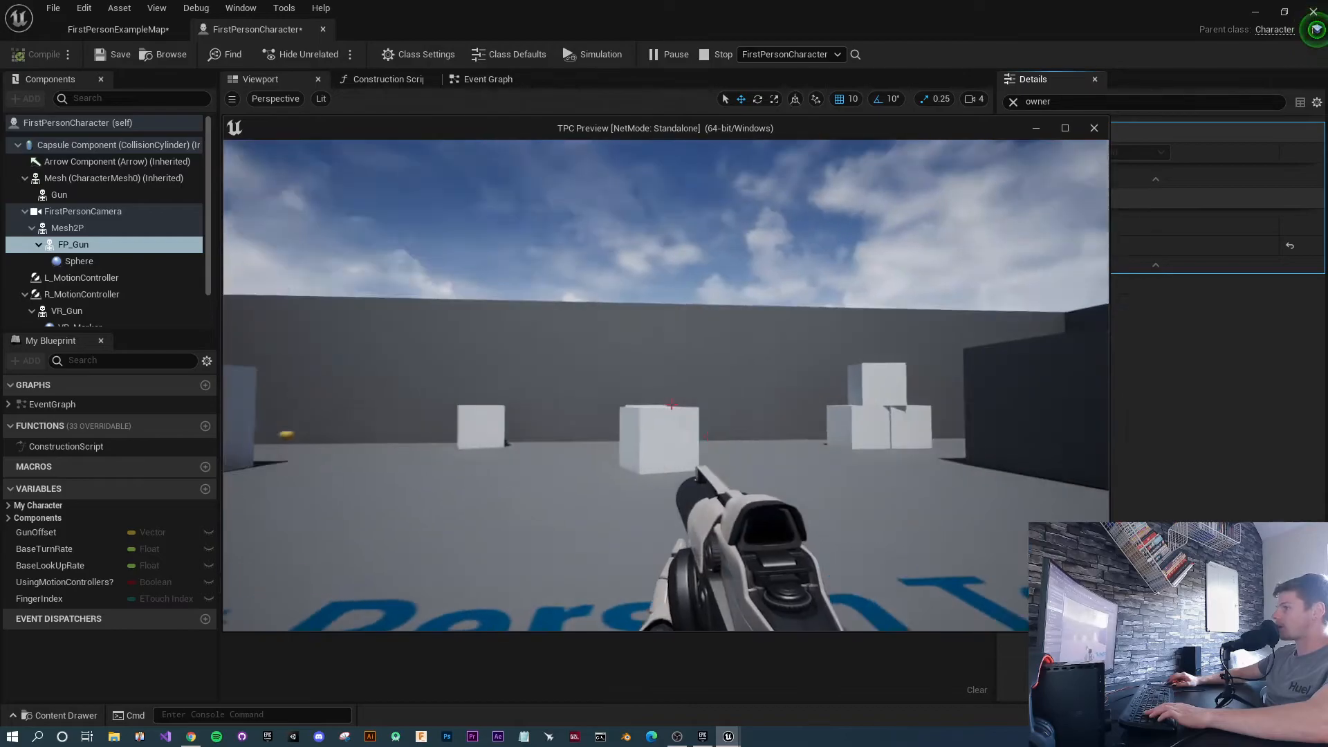
{"action": "left_click", "coordinate": [671, 405]}
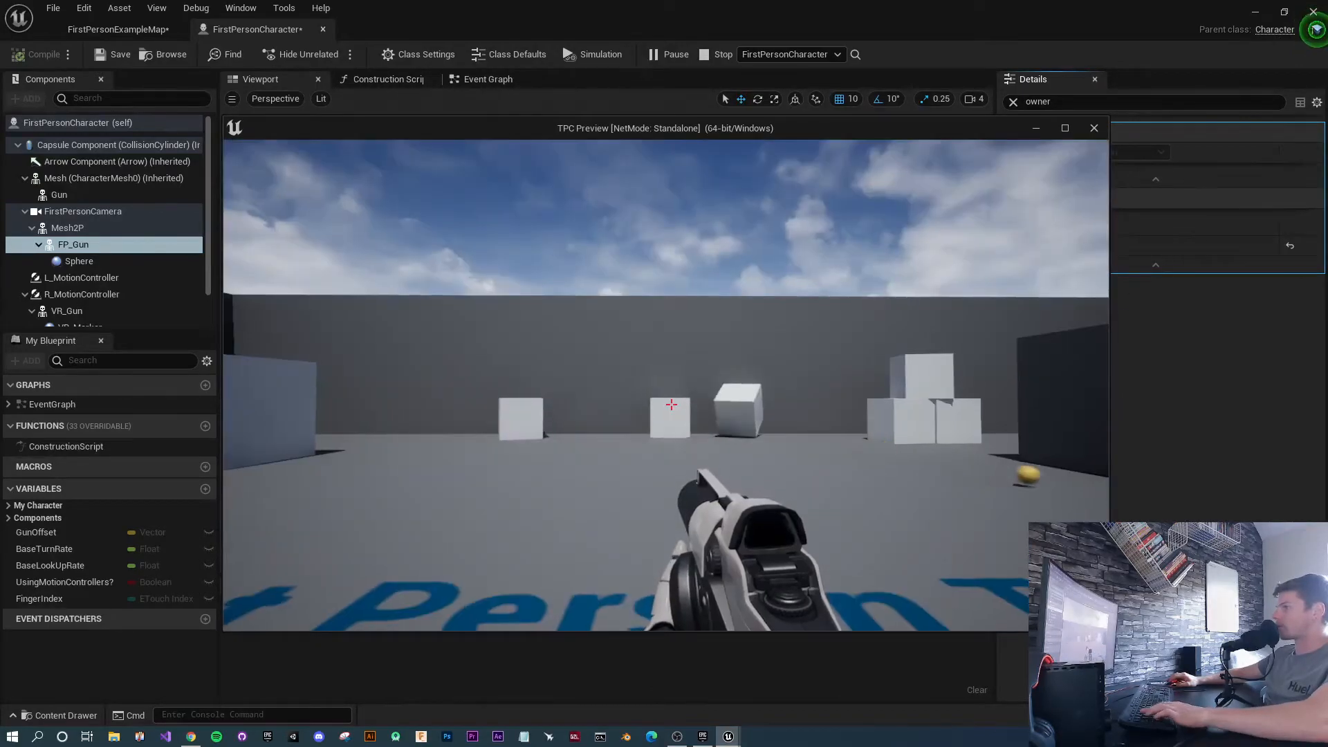
{"action": "key", "text": "Escape"}
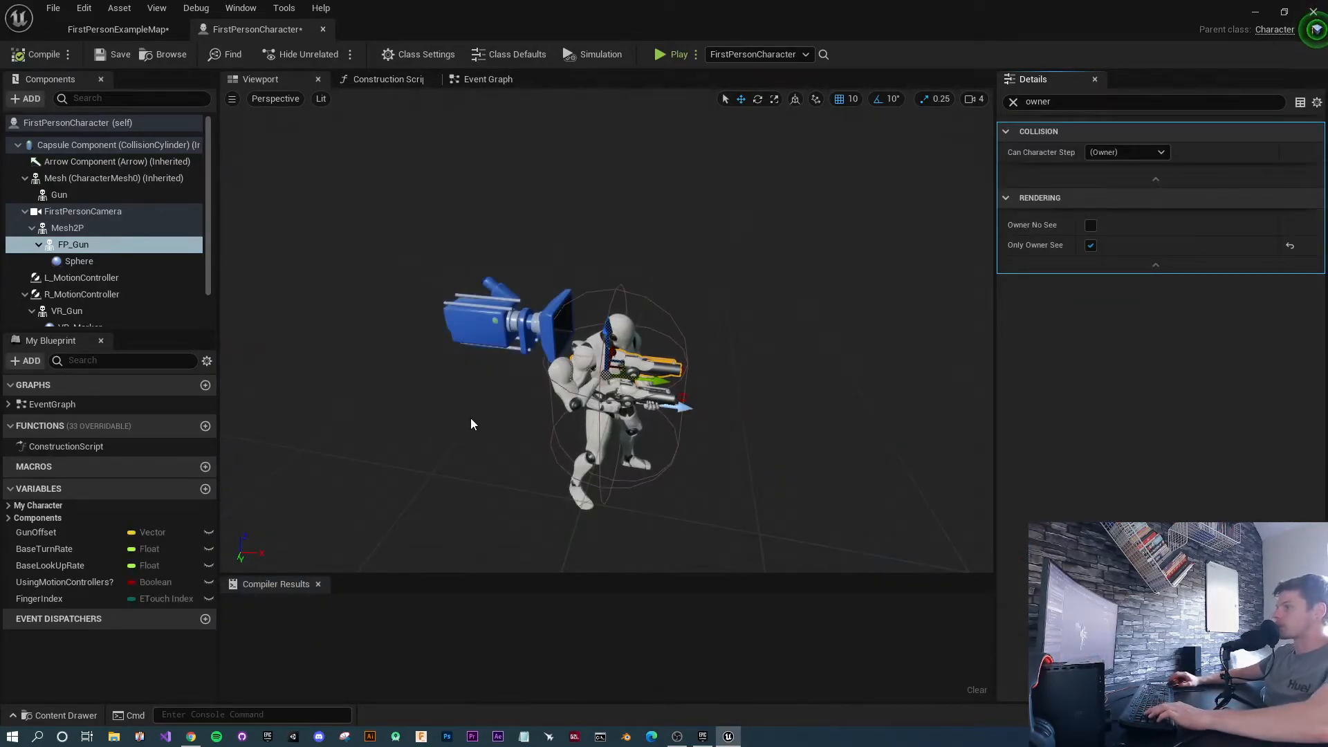
Set the play options to 2 players with the net mode Play As Listen Server.
{"action": "left_click", "coordinate": [696, 55]}
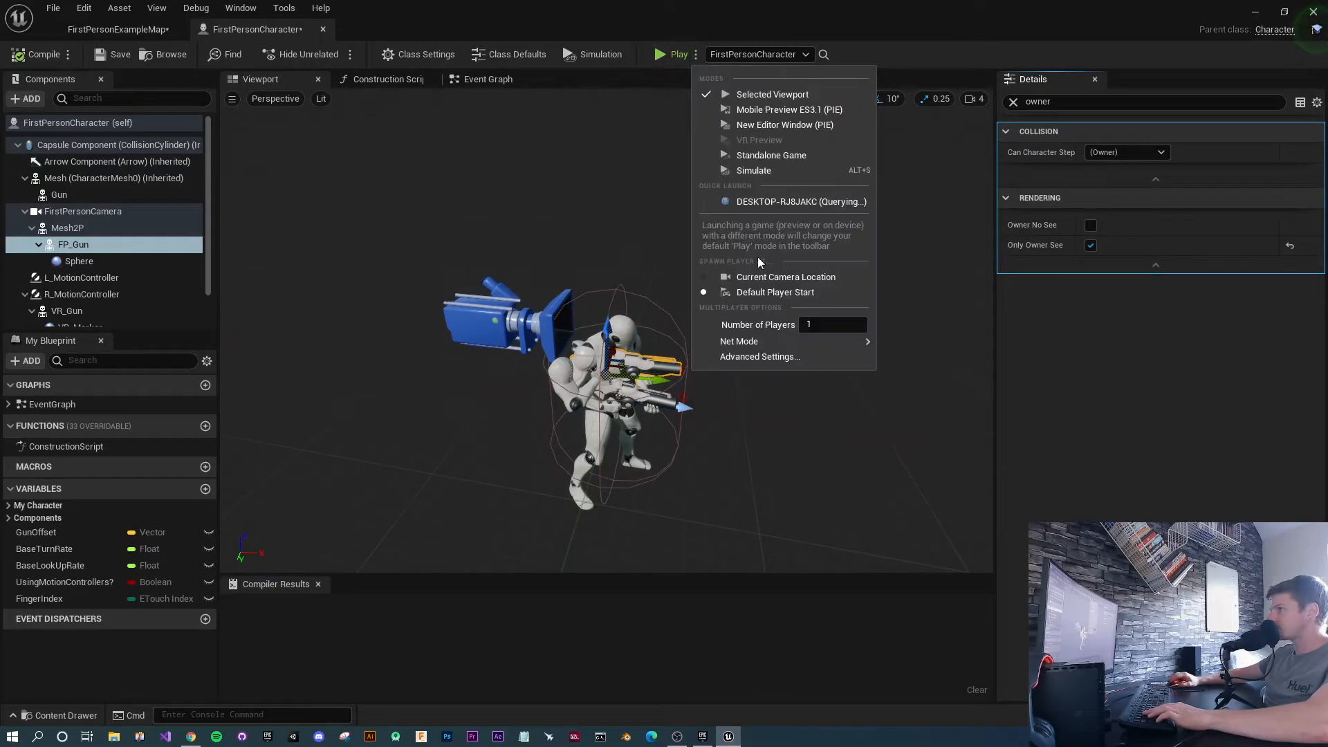
{"action": "left_click", "coordinate": [833, 325]}
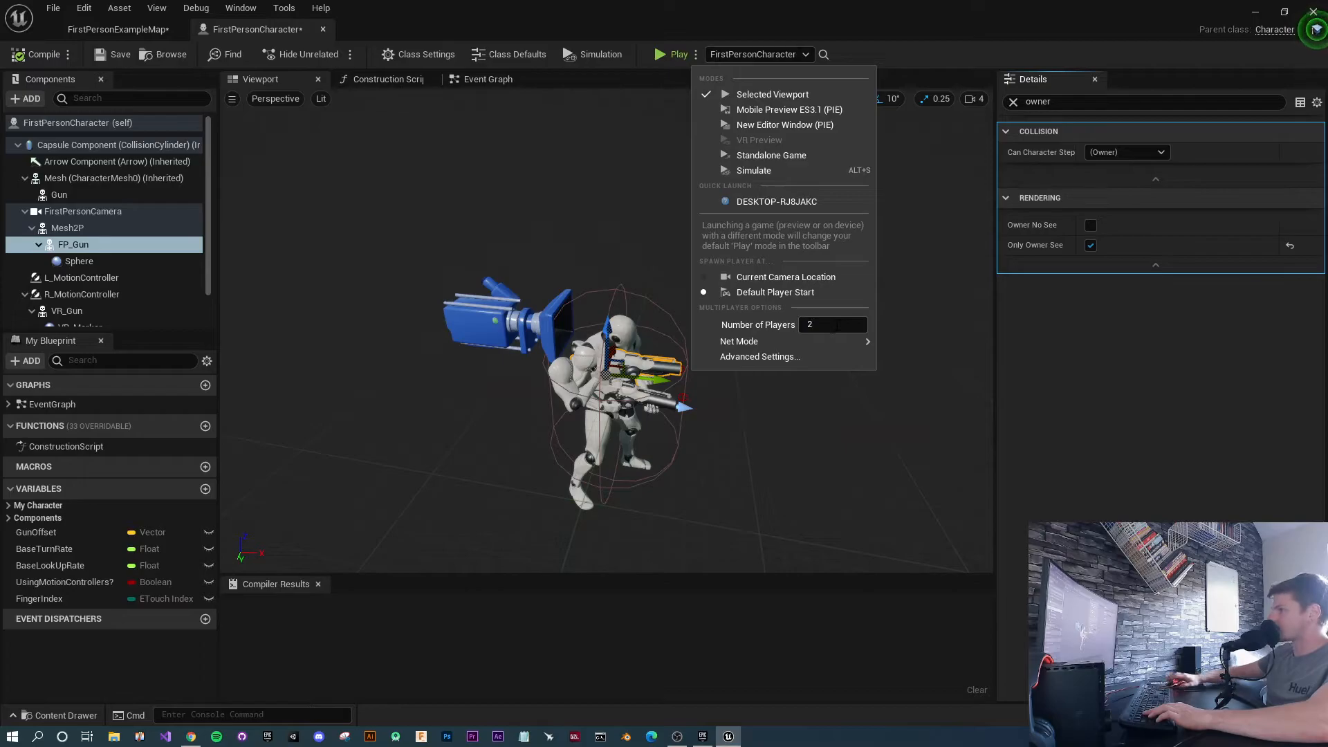
{"action": "mouse_move", "coordinate": [803, 341]}
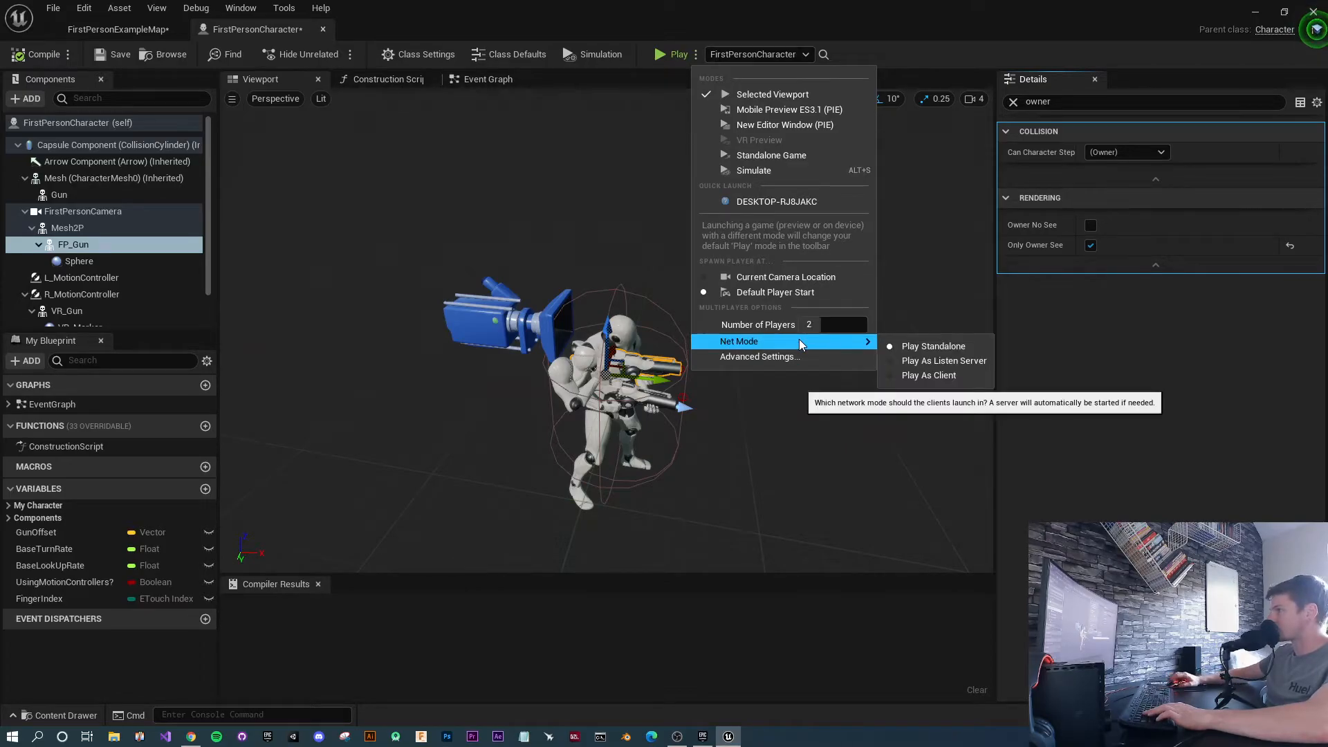
{"action": "left_click", "coordinate": [920, 359]}
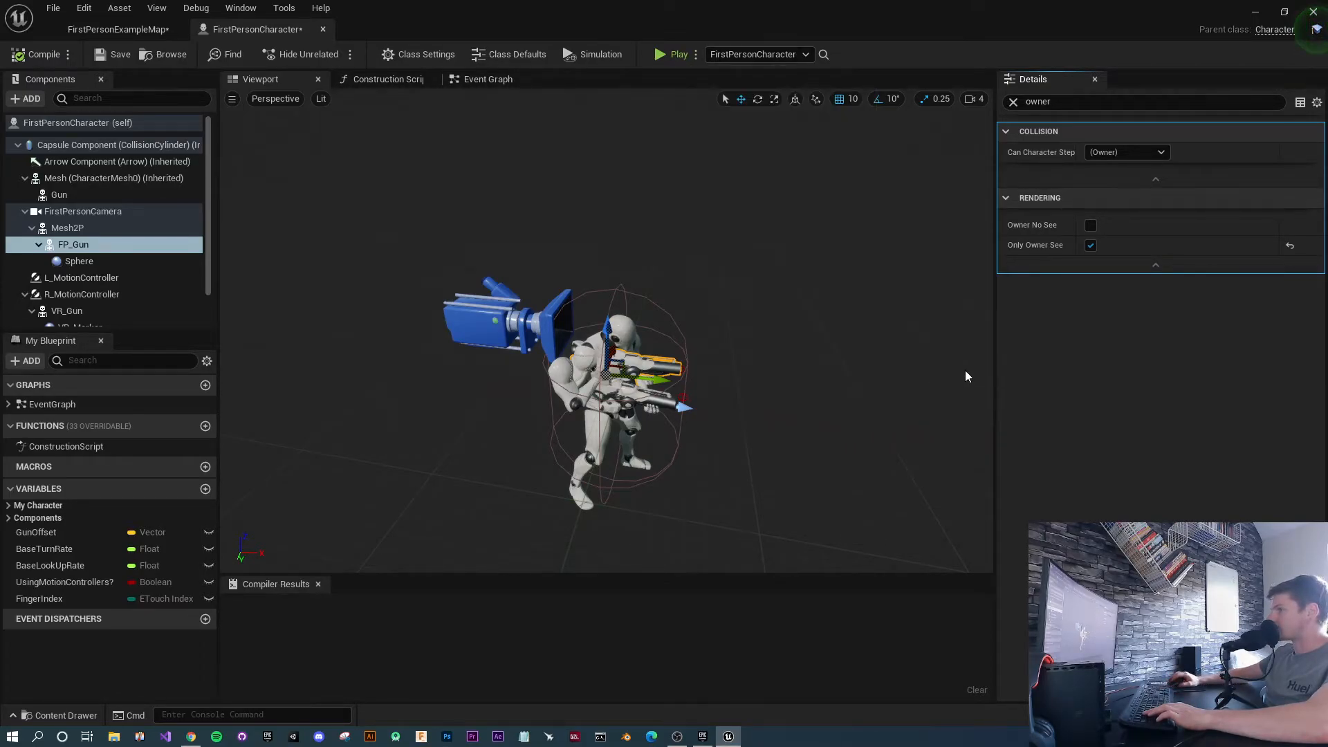
Run the two-player session and move around the other player in the server window to examine its mannequin body, gun and movement animation.
{"action": "left_click", "coordinate": [675, 54]}
{"action": "left_click", "coordinate": [761, 133]}
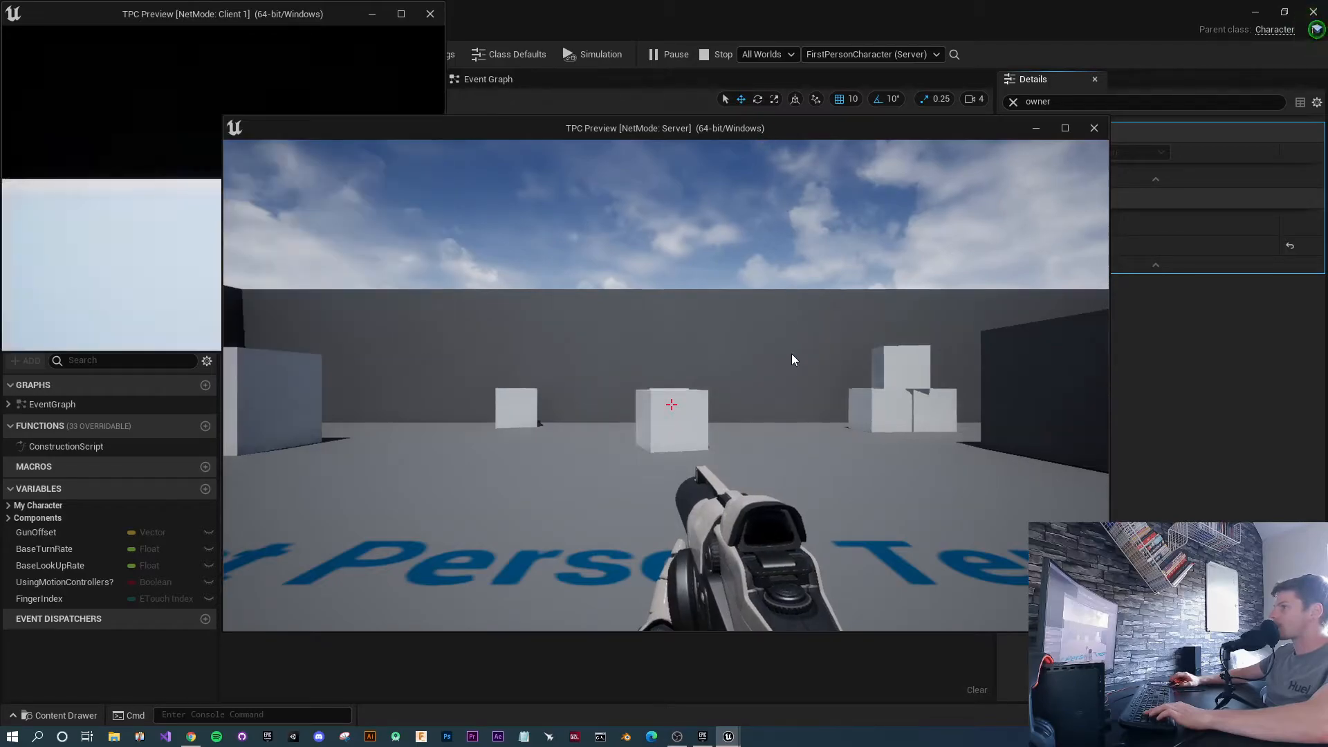
{"action": "key", "text": "a"}
{"action": "key", "text": "s"}
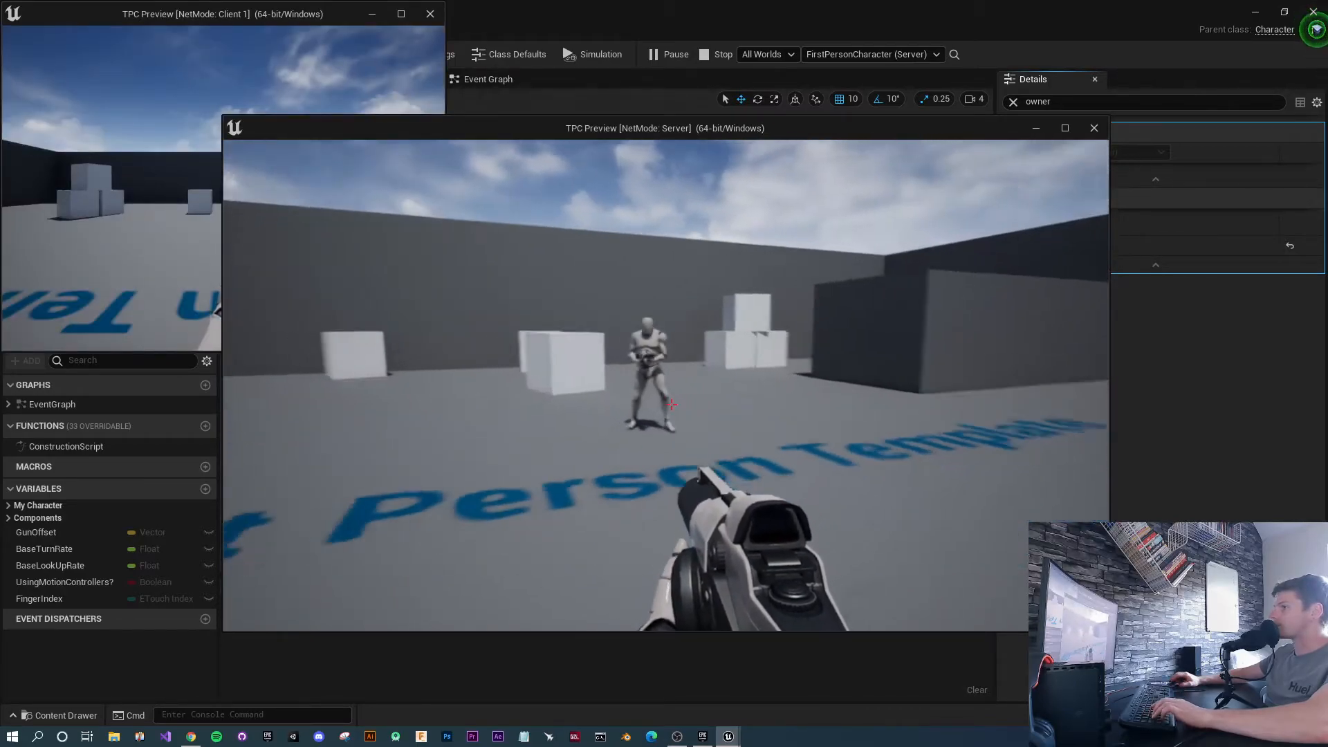
{"action": "key", "text": "w"}
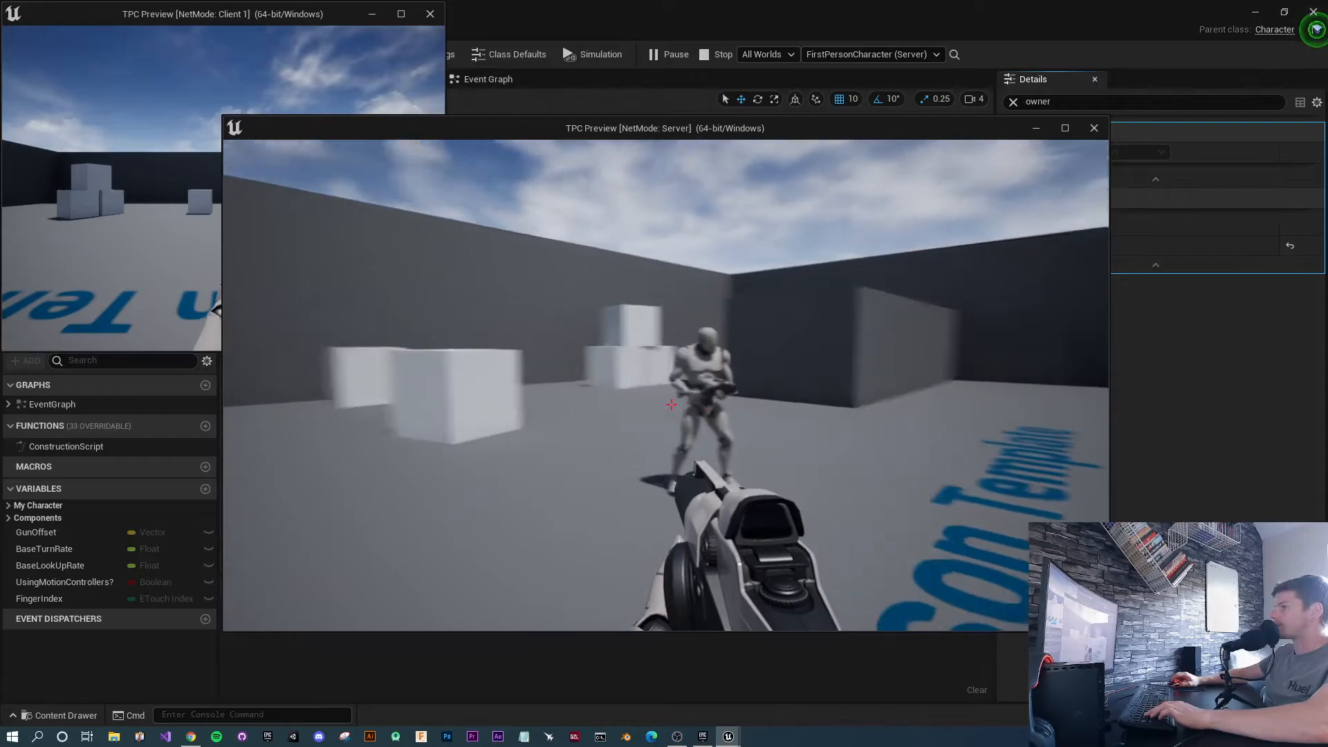
{"action": "key", "text": "a"}
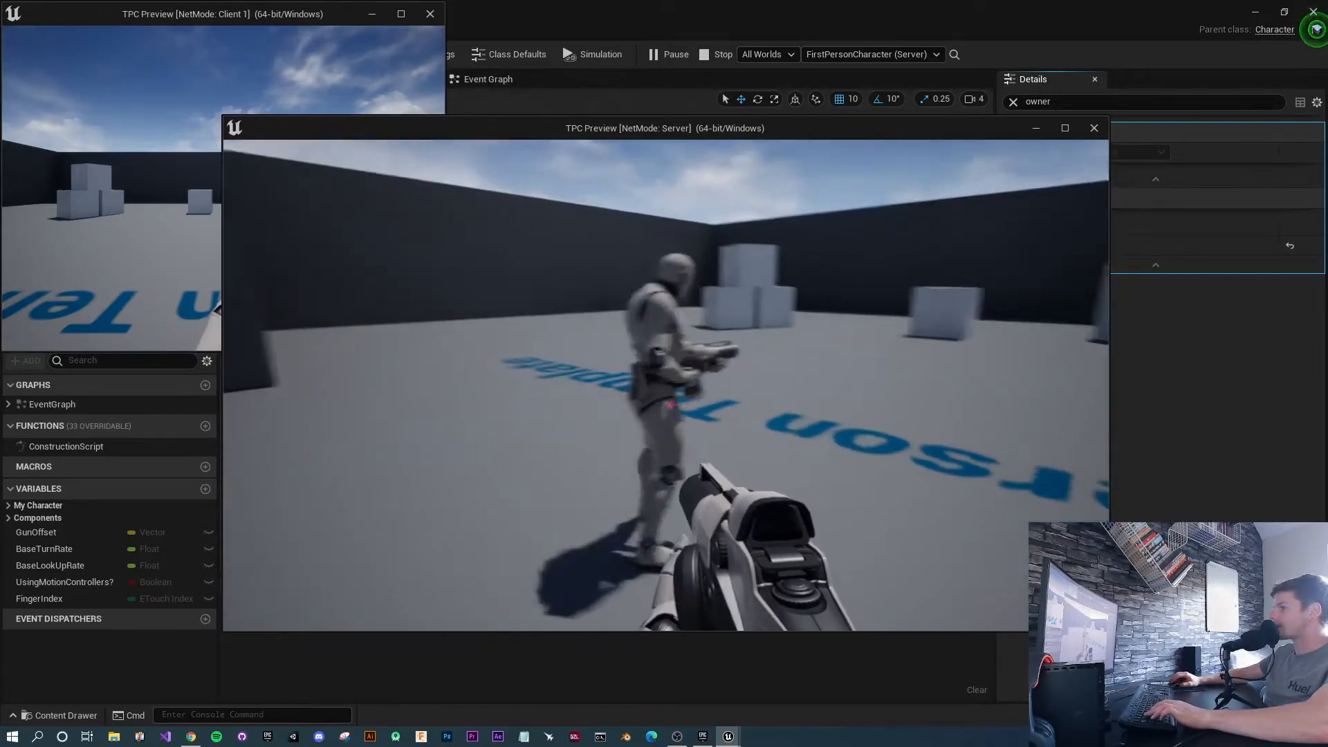
{"action": "key", "text": "w"}
{"action": "key", "text": "w"}
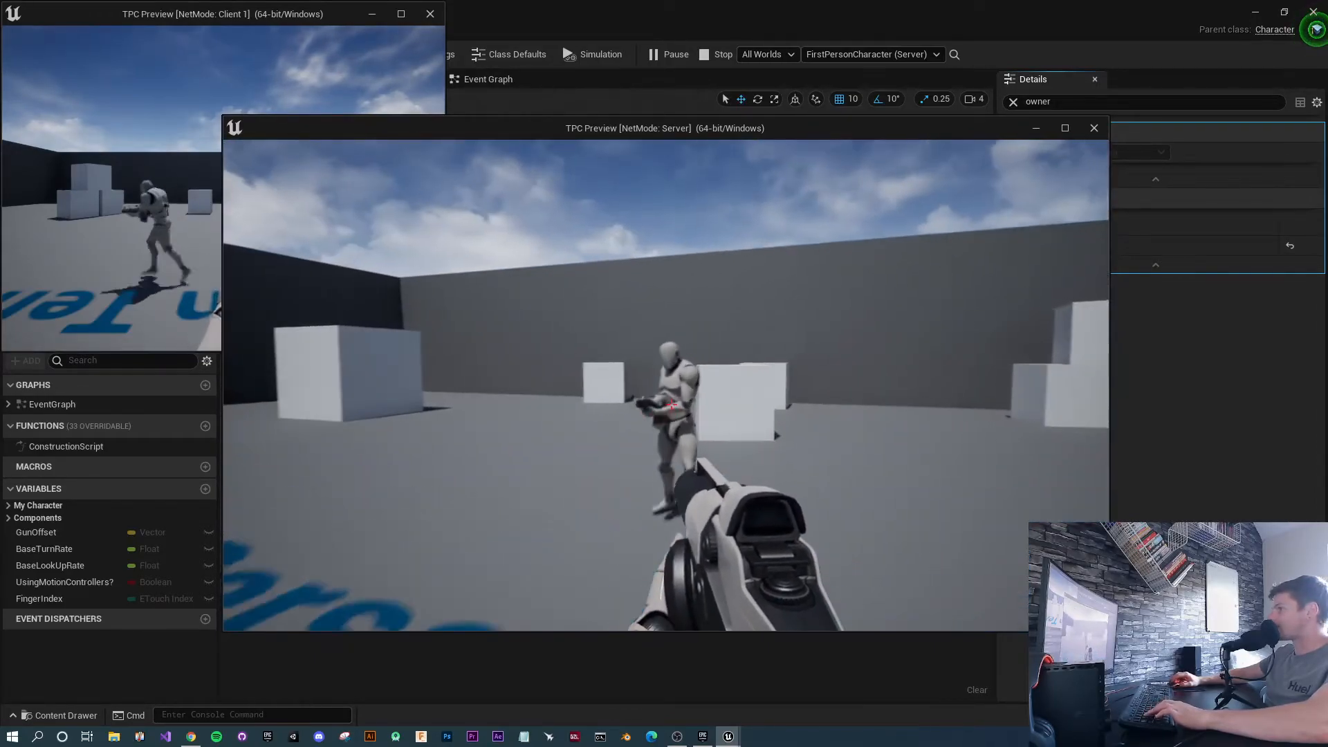
{"action": "key", "text": "s"}
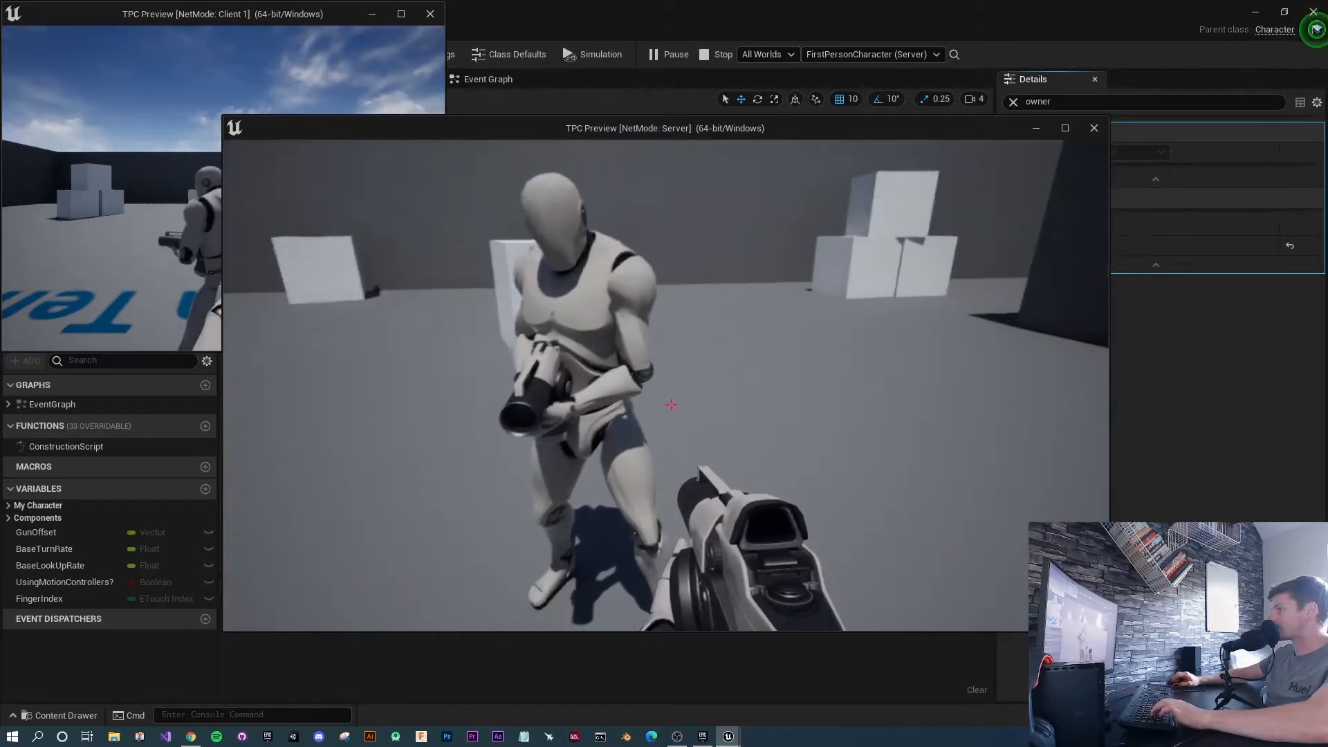
{"action": "key", "text": "d"}
{"action": "key", "text": "a"}
{"action": "key", "text": "d"}
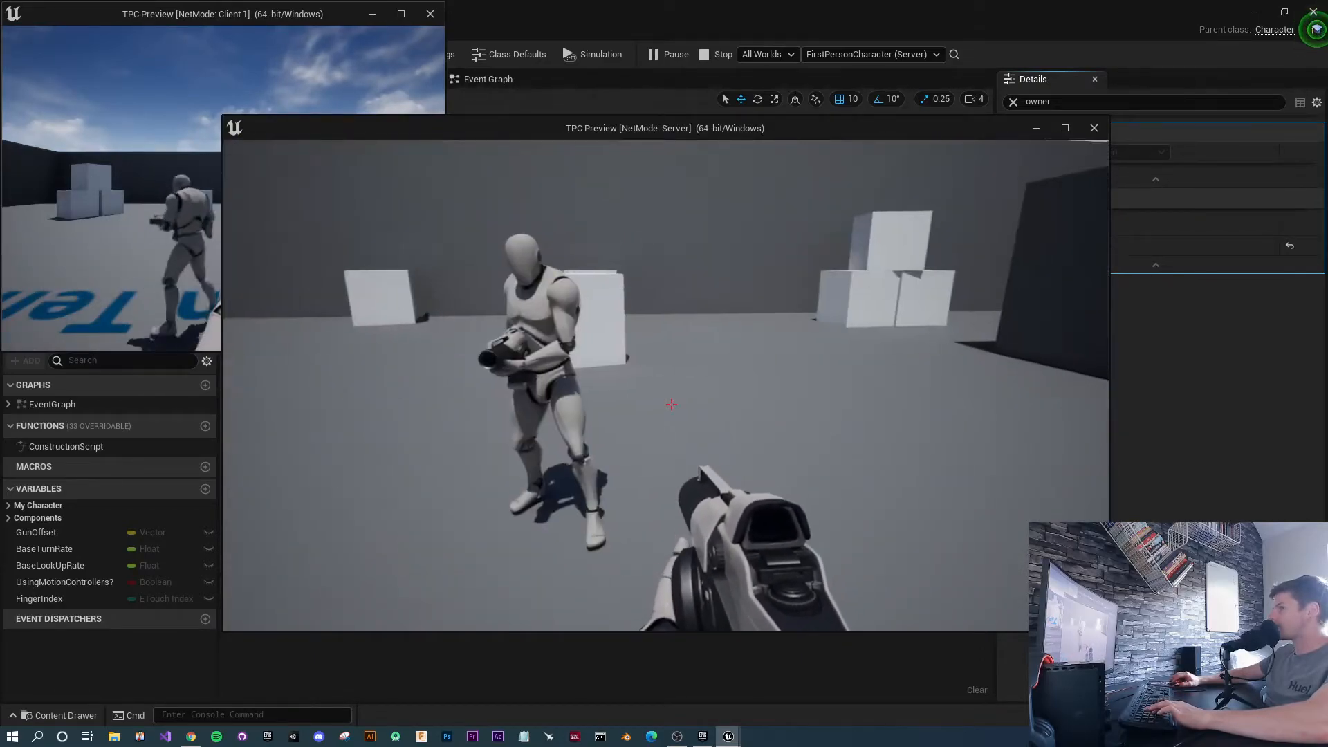
{"action": "key", "text": "a"}
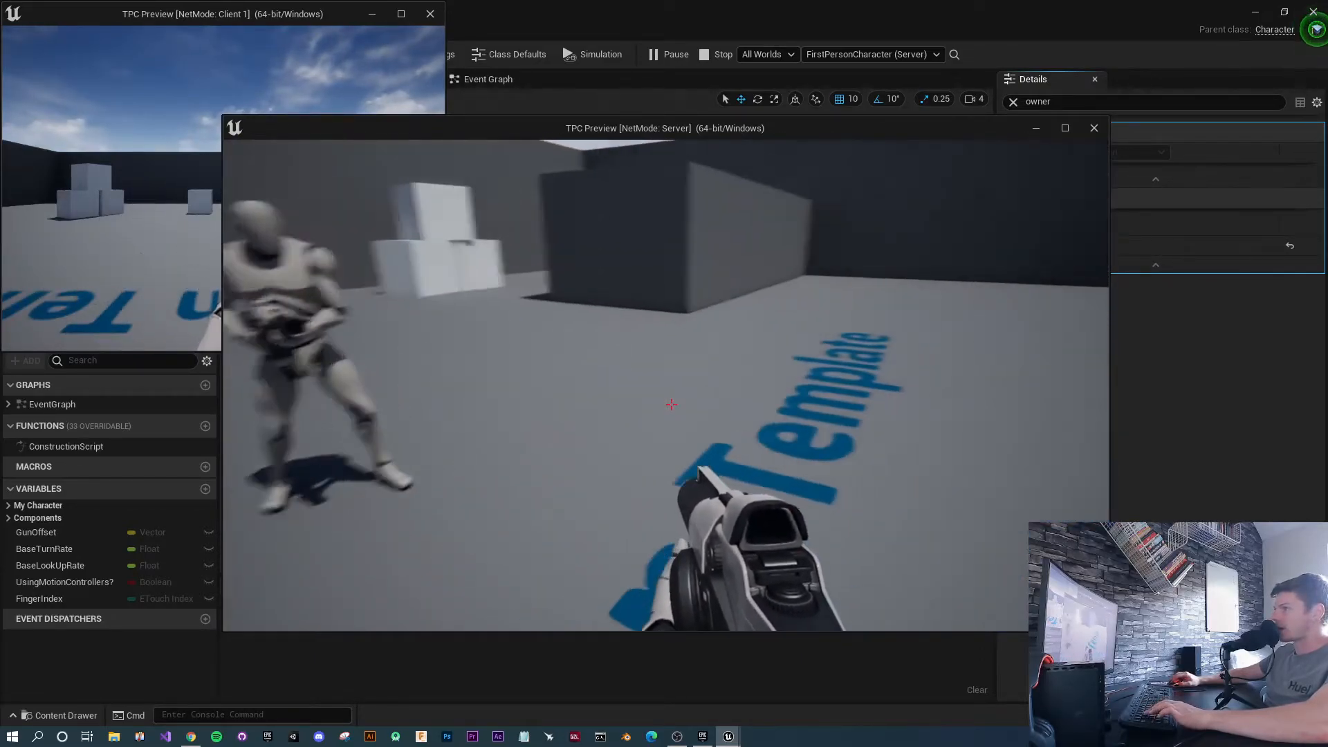
{"action": "key", "text": "d"}
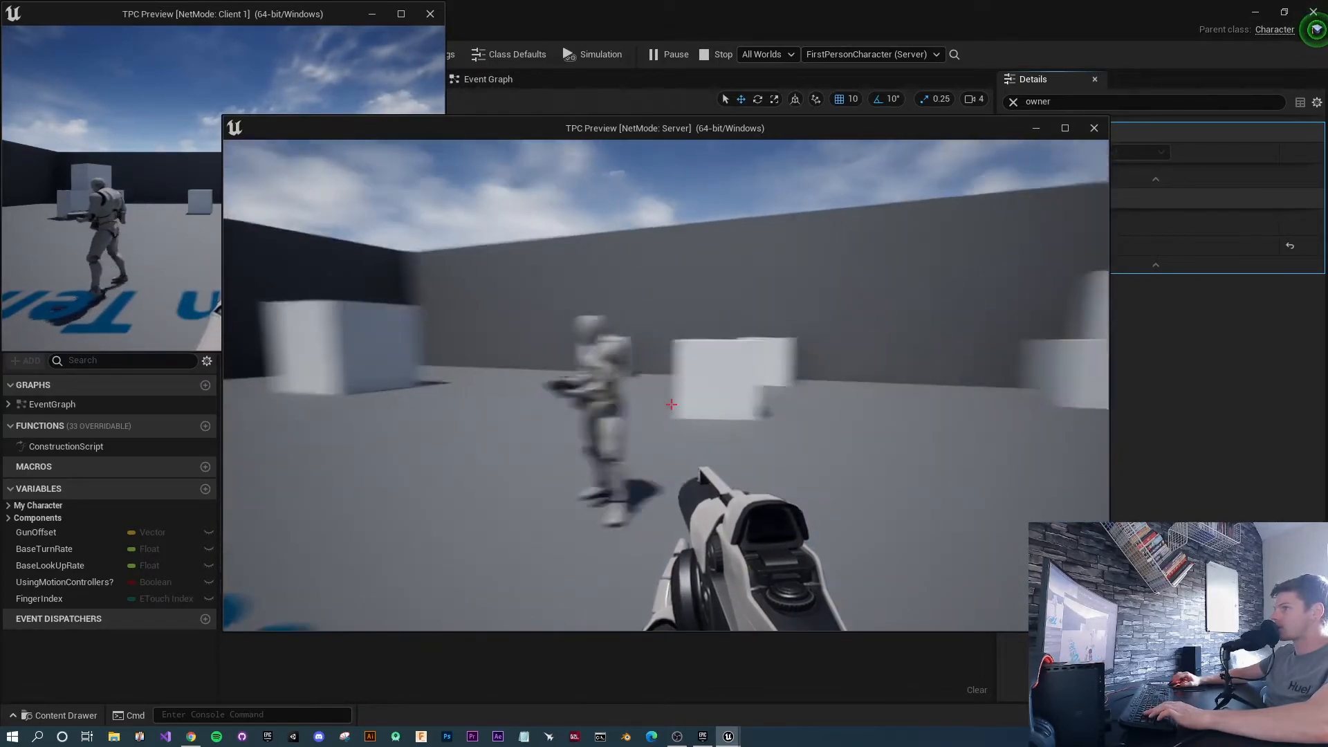
{"action": "key", "text": "w"}
{"action": "key", "text": "s"}
{"action": "key", "text": "a"}
{"action": "key", "text": "d"}
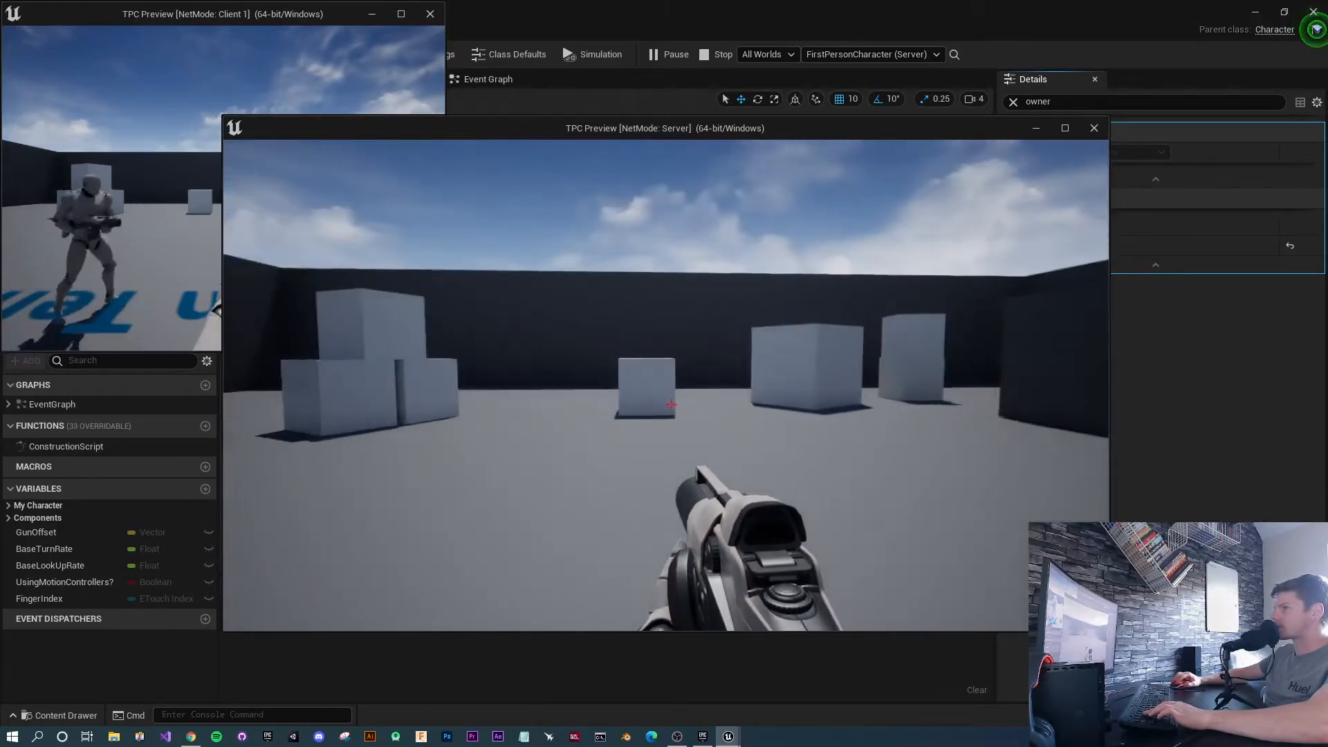
Fire several projectiles in the server window to compare them with the client's view, and end the play session.
{"action": "left_click", "coordinate": [671, 404]}
{"action": "left_click", "coordinate": [671, 405]}
{"action": "left_click", "coordinate": [672, 405]}
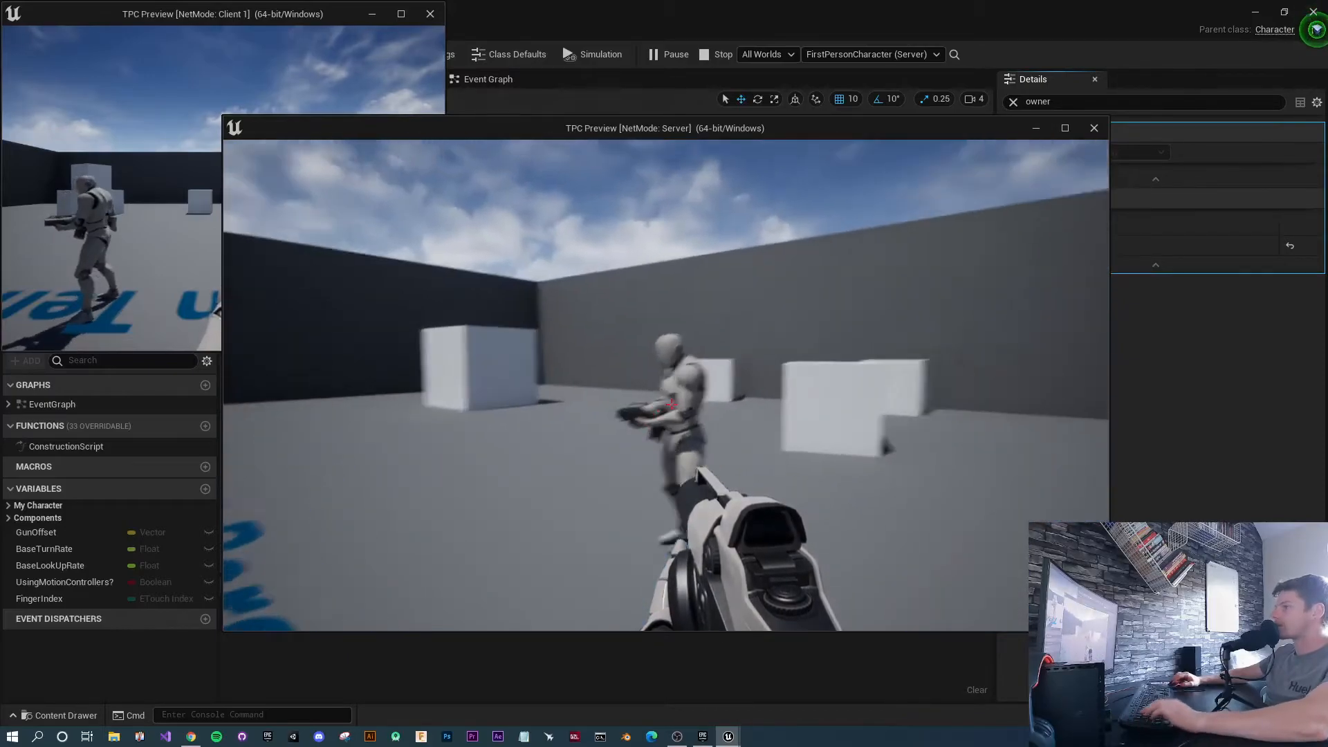
{"action": "key", "text": "a"}
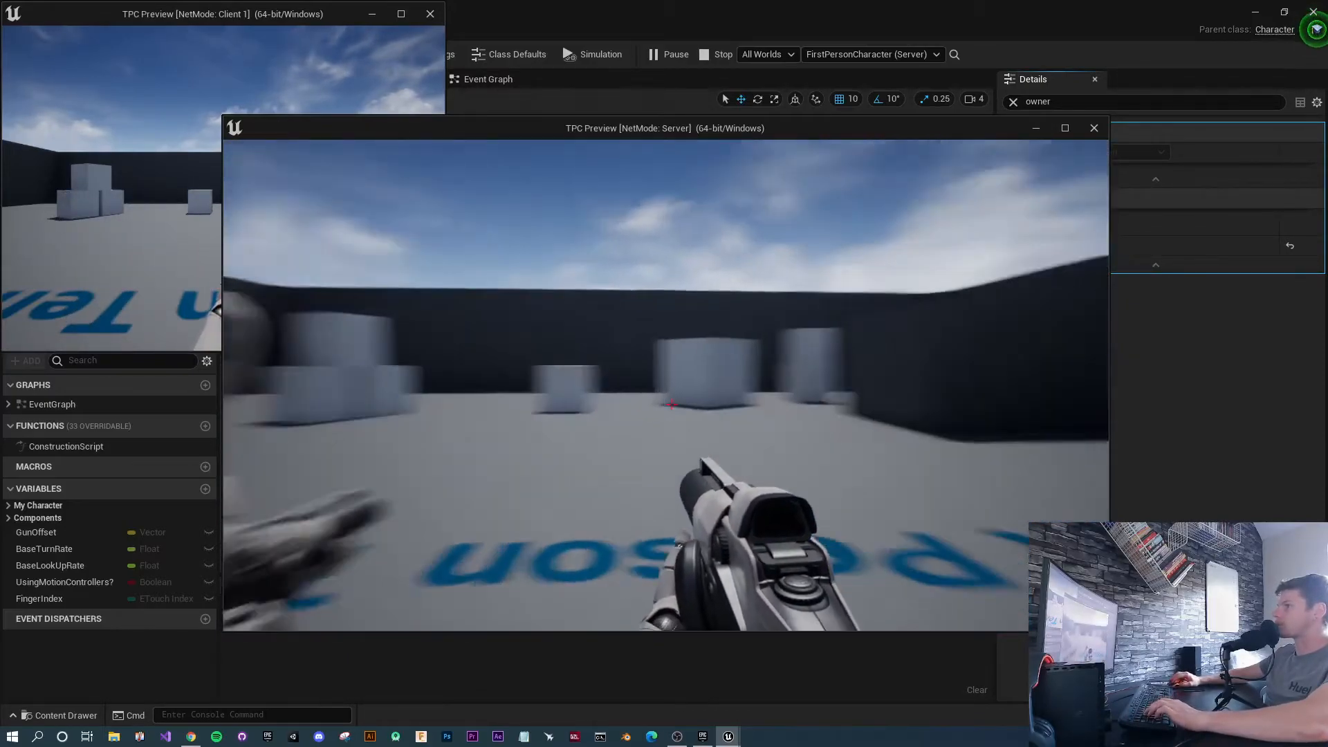
{"action": "left_click", "coordinate": [671, 405]}
{"action": "key", "text": "Escape"}
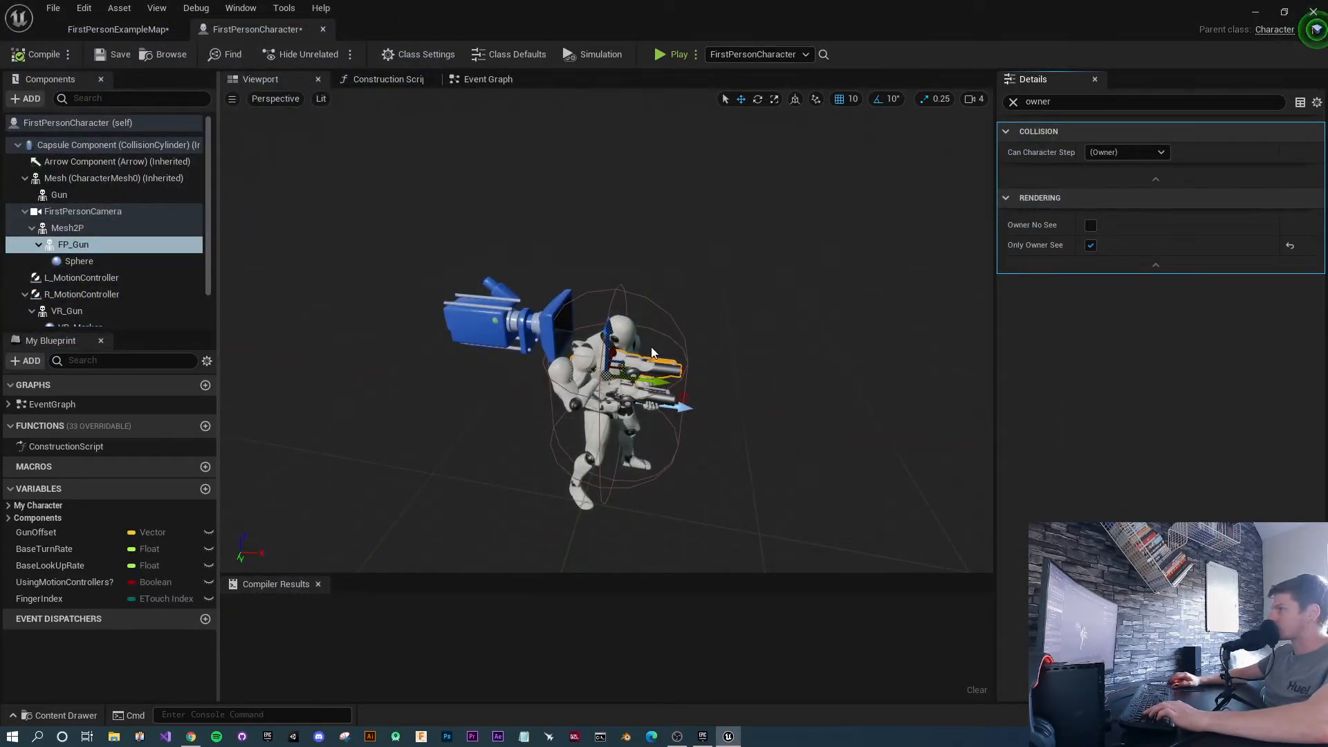
Select the inherited Mesh and clear the owner filter from its details.
{"action": "left_click", "coordinate": [89, 173]}
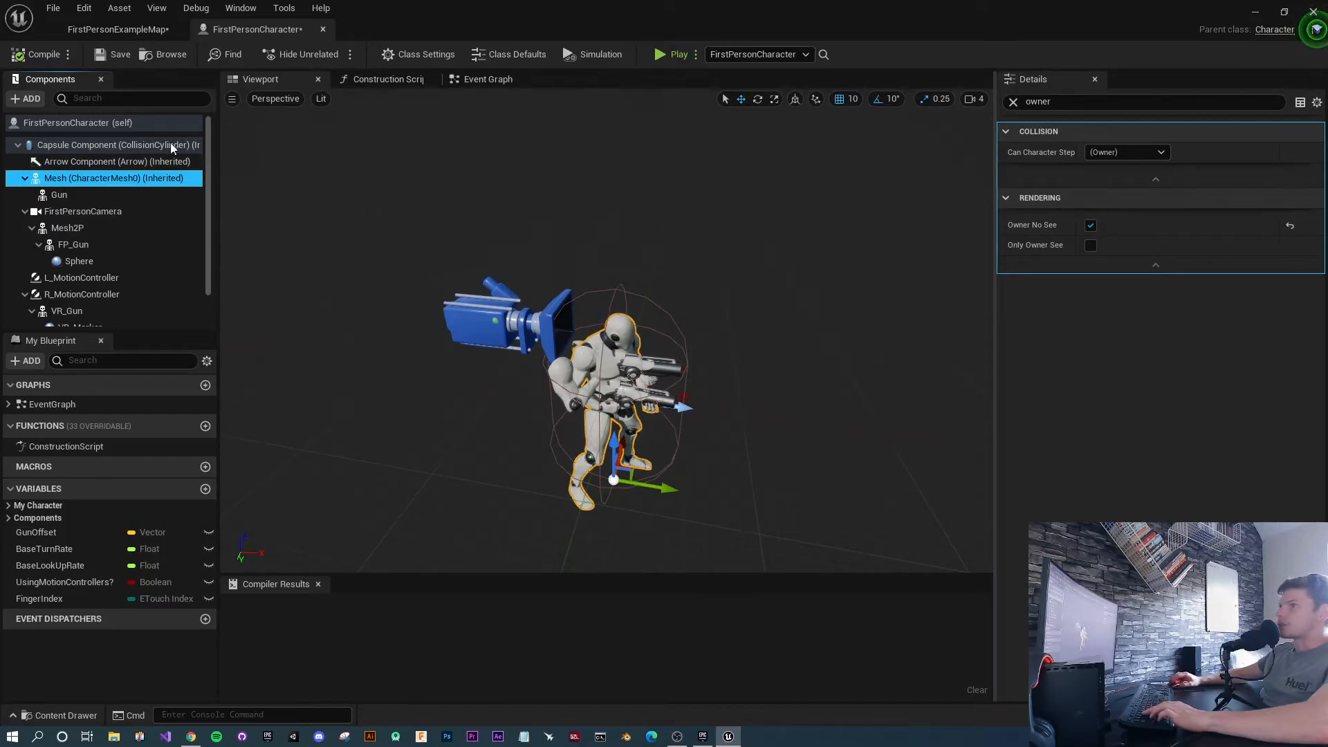
{"action": "left_click", "coordinate": [1014, 102]}
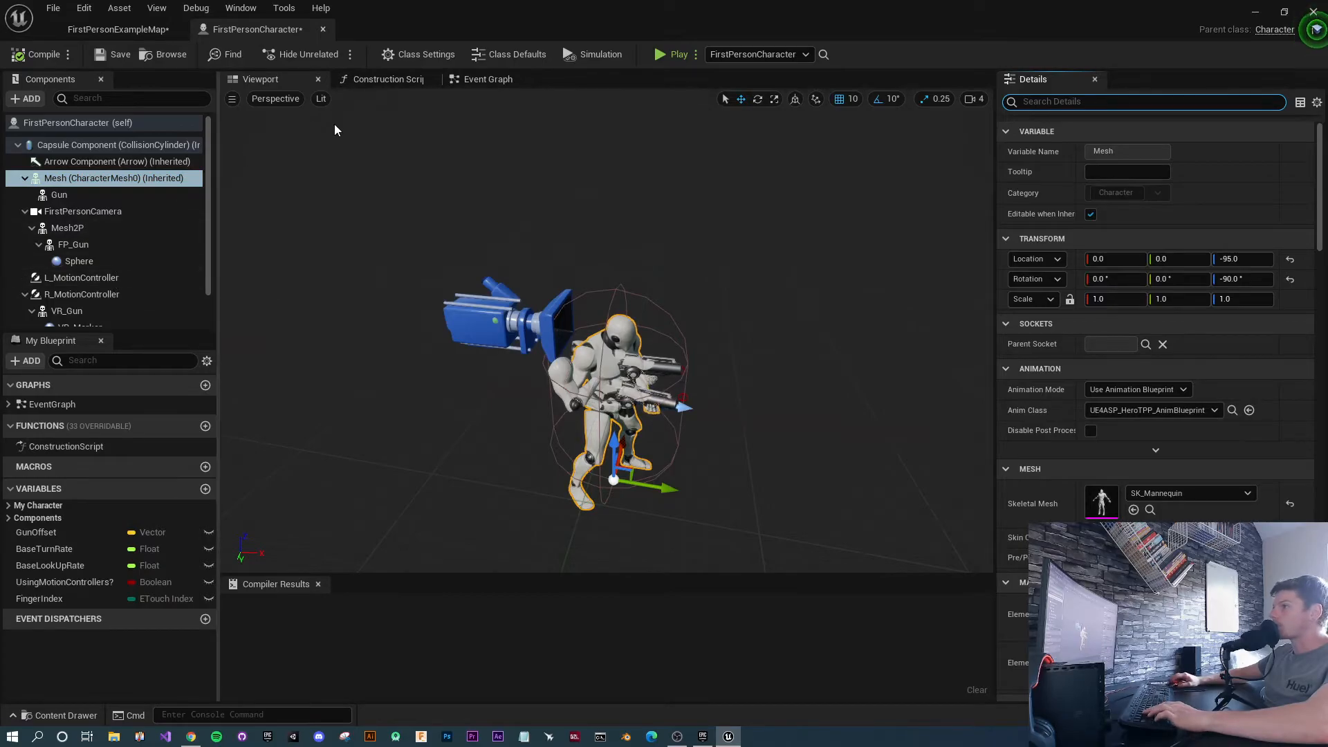
Open the FirstPersonProjectile blueprint from FirstPersonBP/Blueprints and enable Replicates and Always Relevant in its replication settings.
{"action": "left_click", "coordinate": [119, 30]}
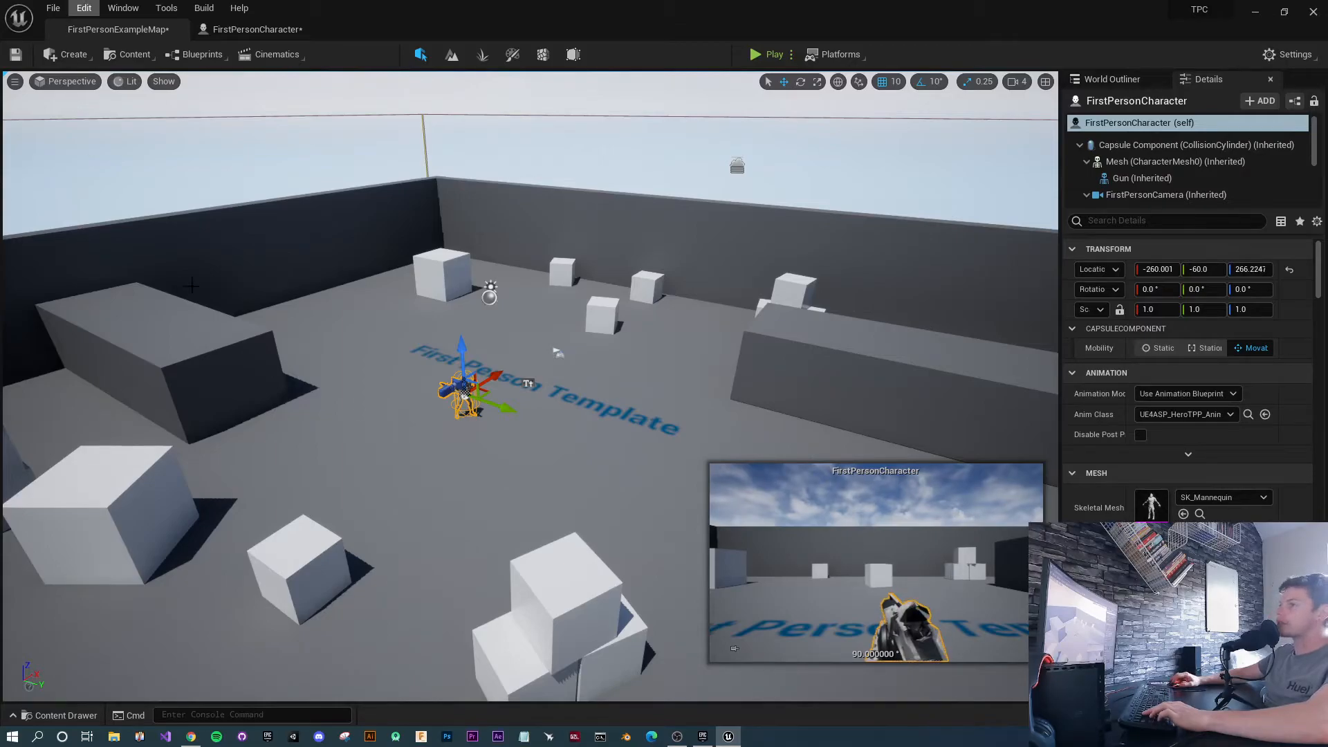
{"action": "left_click", "coordinate": [61, 716]}
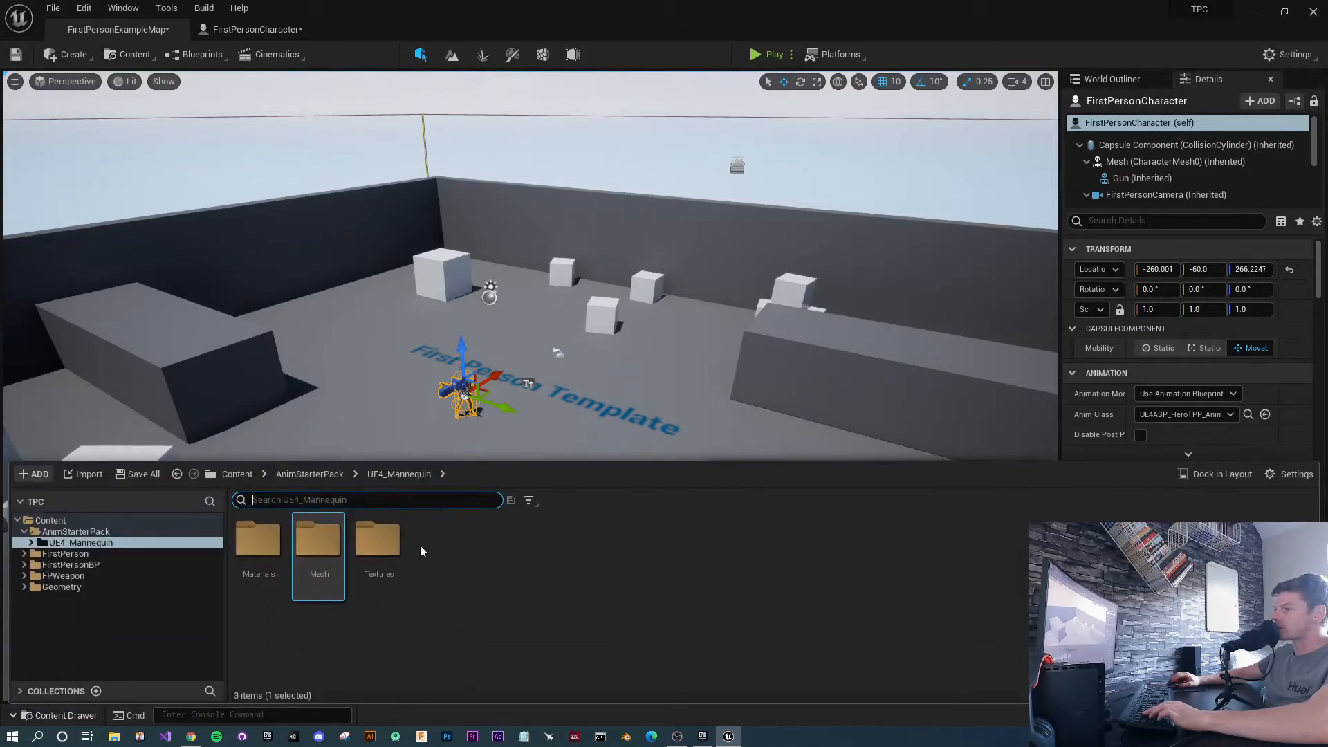
{"action": "left_click", "coordinate": [43, 566]}
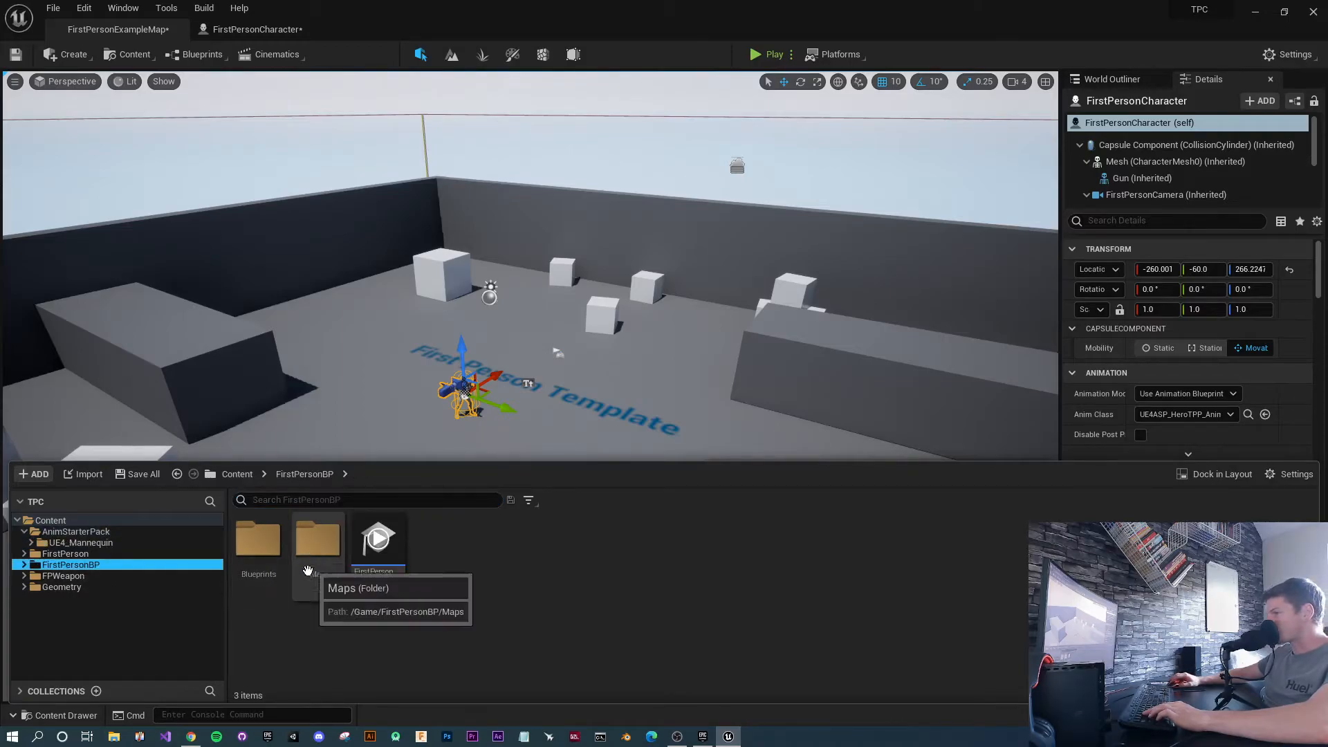
{"action": "double_click", "coordinate": [266, 546]}
{"action": "double_click", "coordinate": [440, 546]}
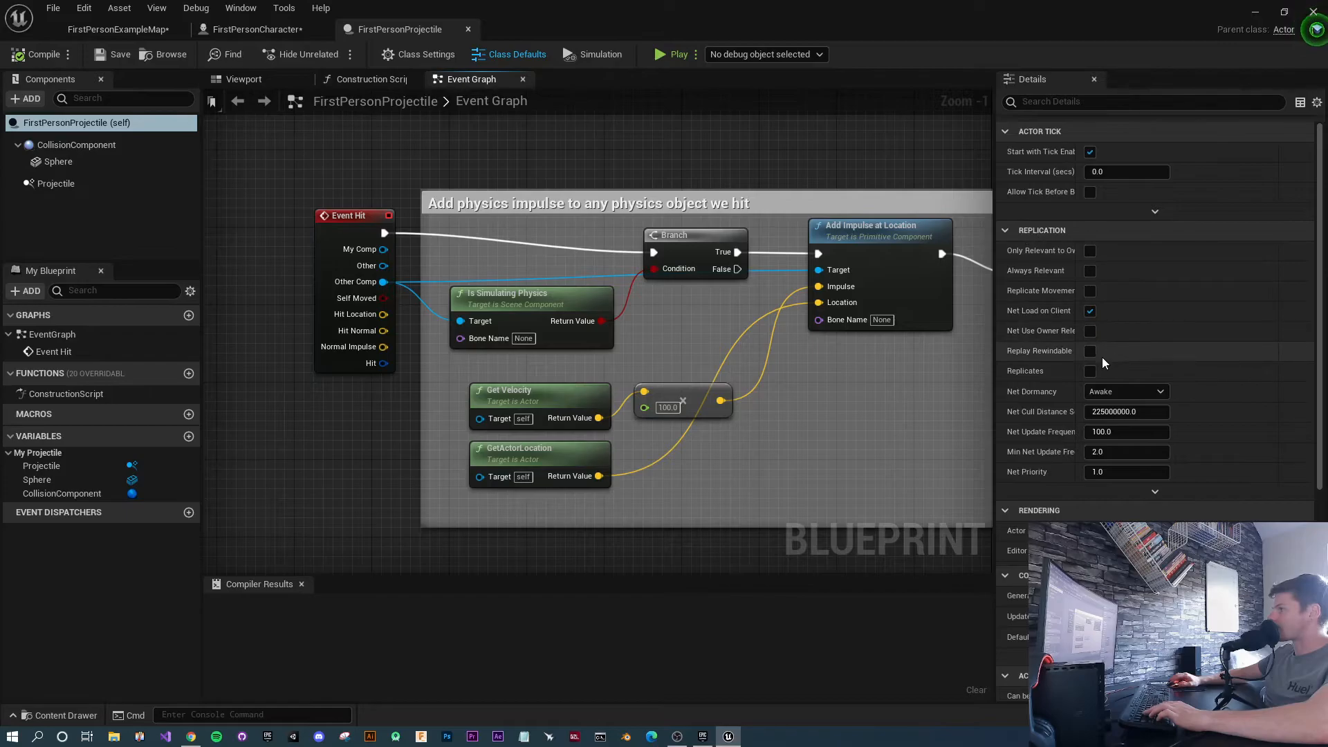
{"action": "left_click", "coordinate": [1091, 370]}
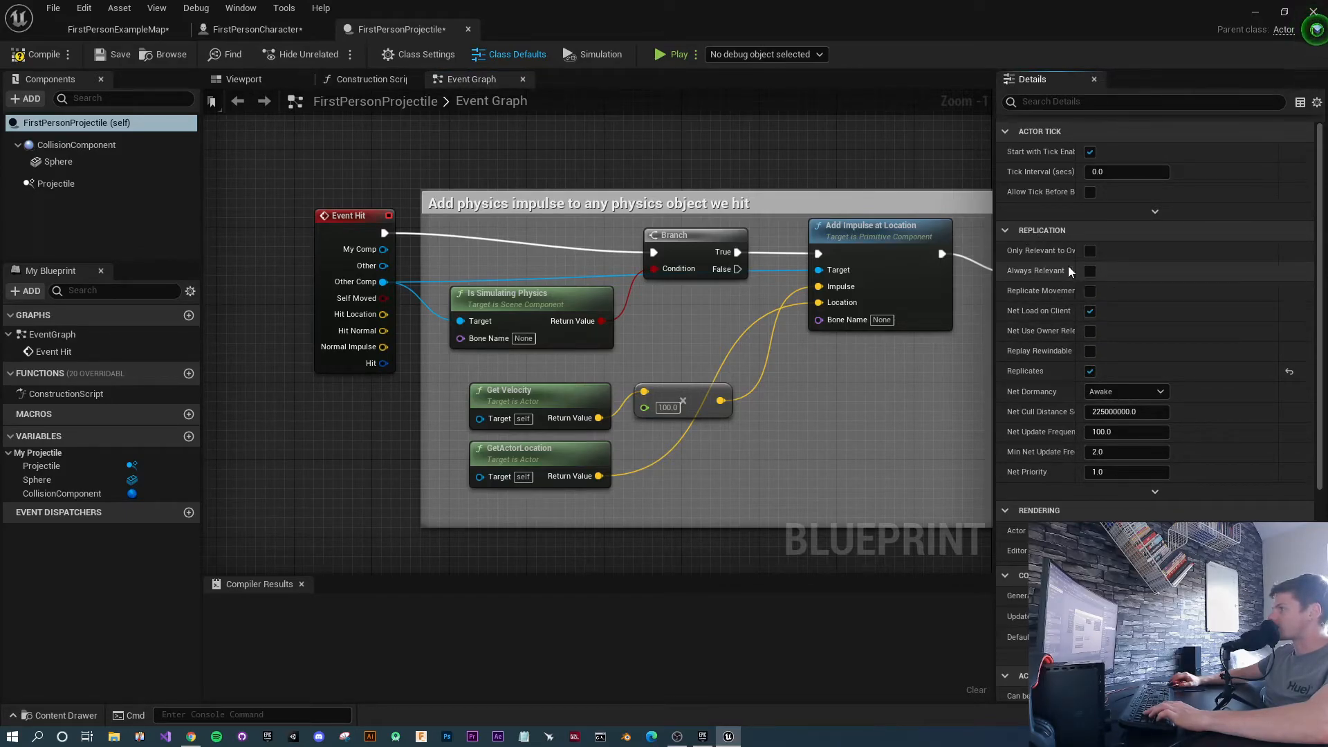
{"action": "left_click", "coordinate": [1090, 271]}
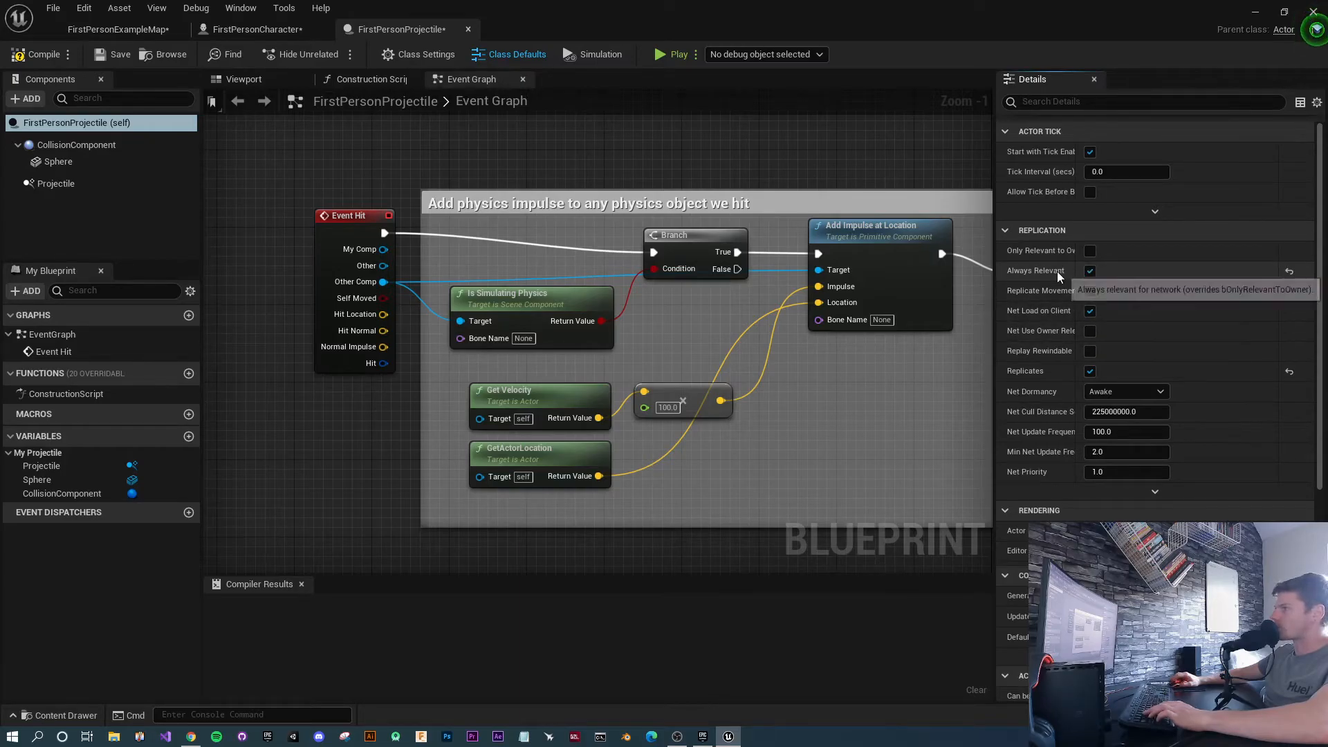
Run the two-player session and fire a few projectiles in the server window.
{"action": "left_click", "coordinate": [675, 57]}
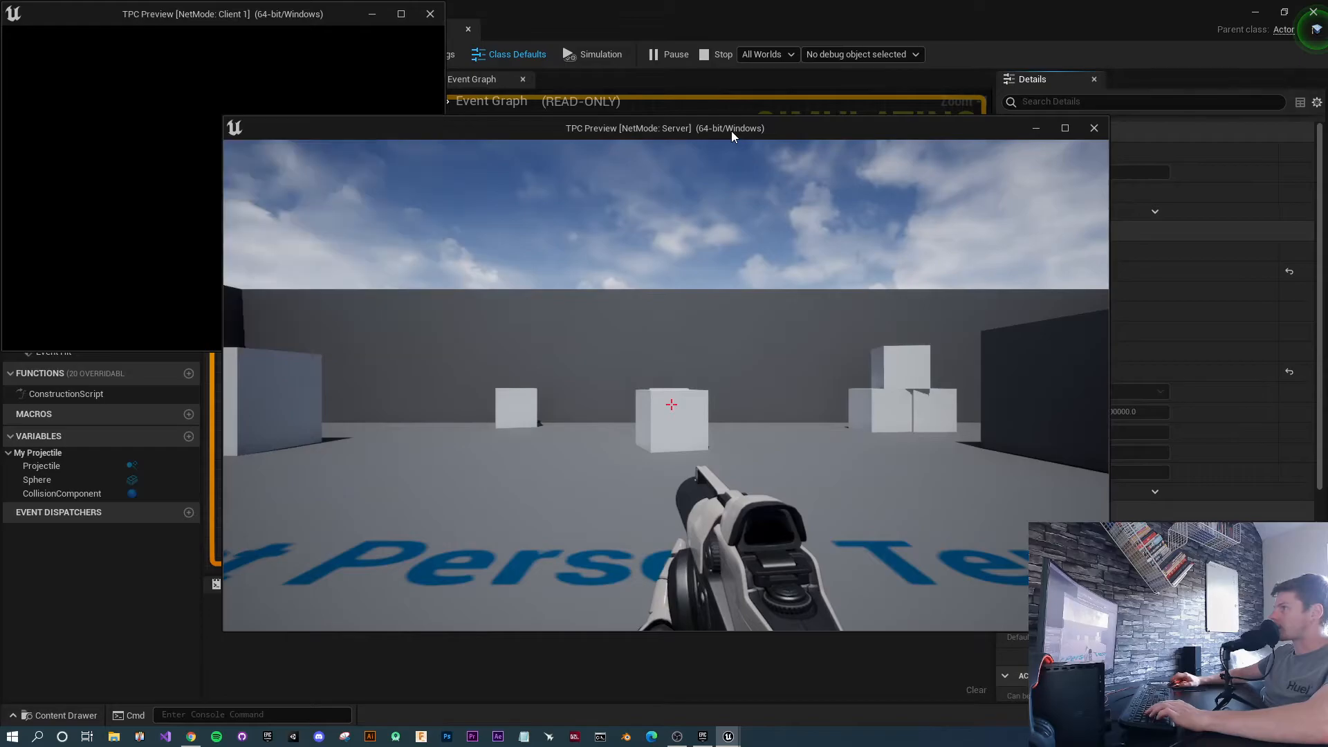
{"action": "left_click", "coordinate": [689, 268]}
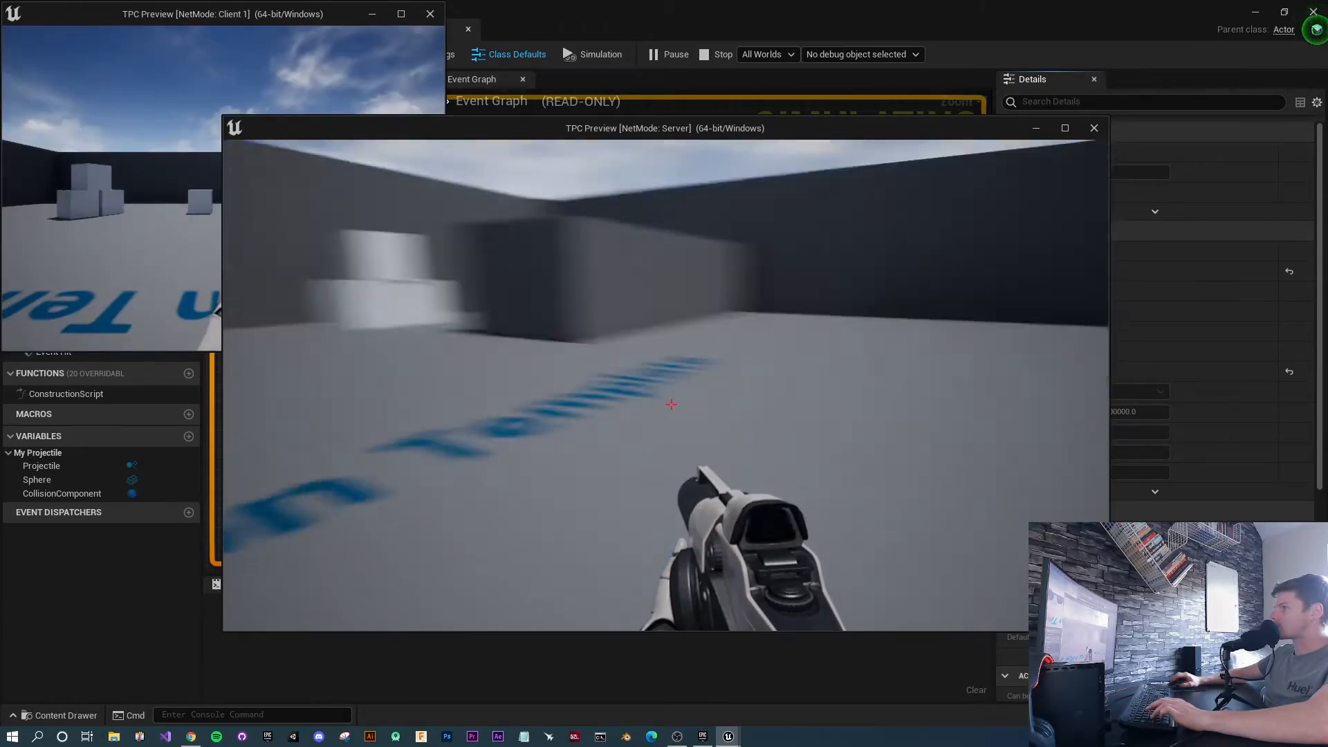
{"action": "left_click", "coordinate": [671, 404]}
{"action": "left_click", "coordinate": [671, 404]}
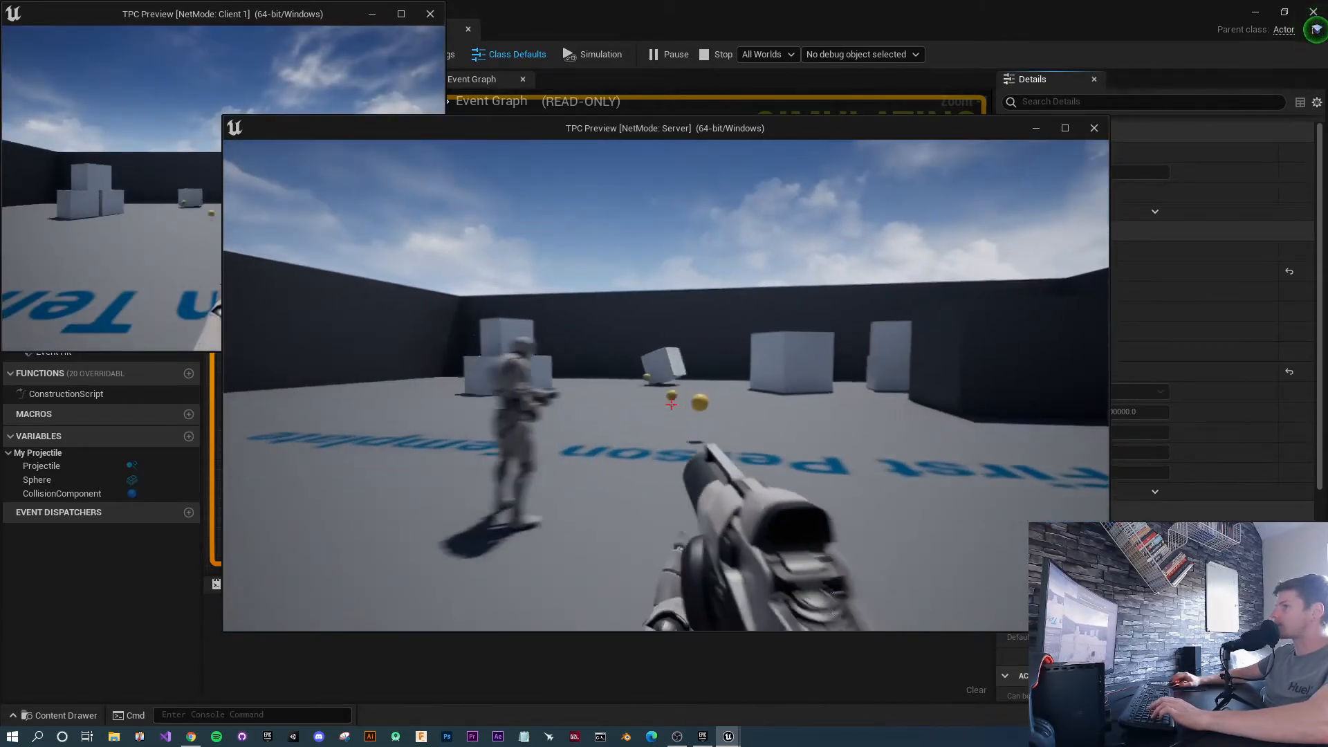
{"action": "left_click", "coordinate": [671, 405]}
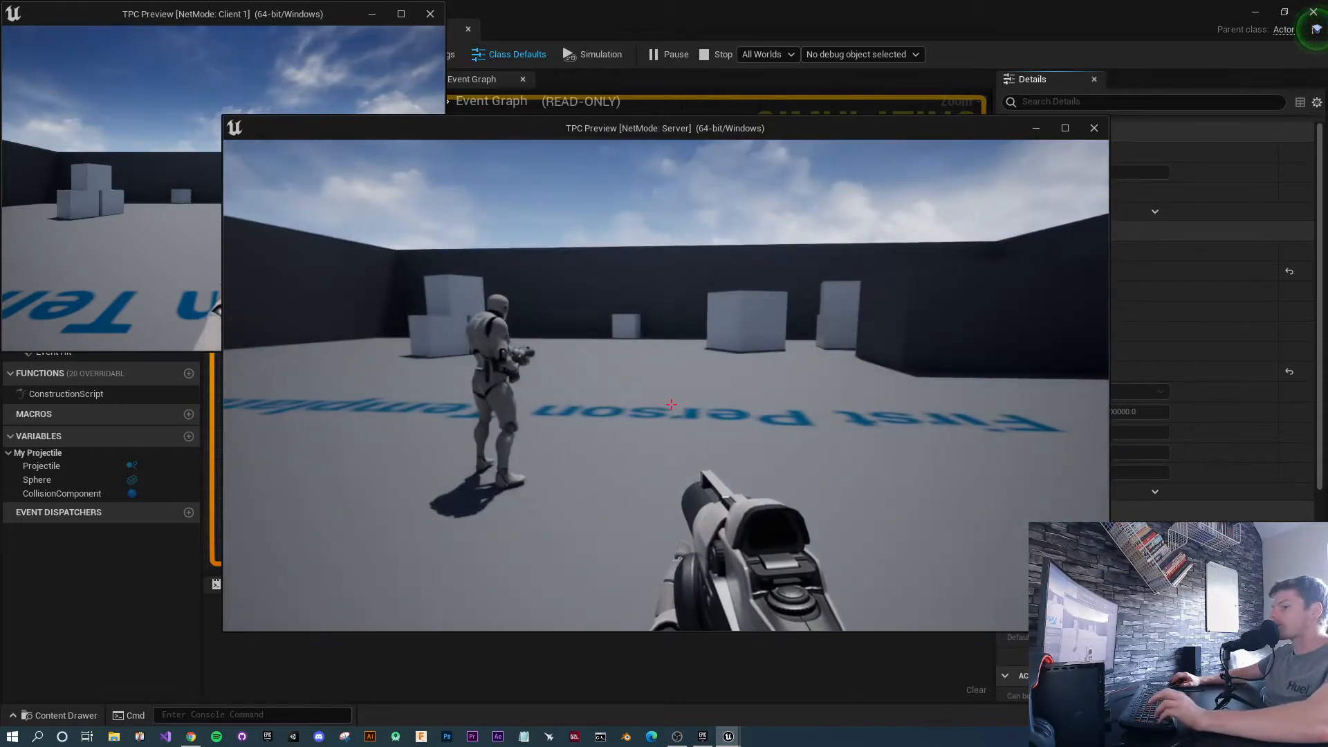
Move the server window clear of the client window and fire more projectiles to compare their replication in both views.
{"action": "key", "text": "shift+F1"}
{"action": "left_click_drag", "start_coordinate": [724, 130], "coordinate": [971, 114]}
{"action": "left_click", "coordinate": [1007, 349]}
{"action": "left_click", "coordinate": [918, 389]}
{"action": "left_click", "coordinate": [918, 389]}
{"action": "left_click", "coordinate": [918, 389]}
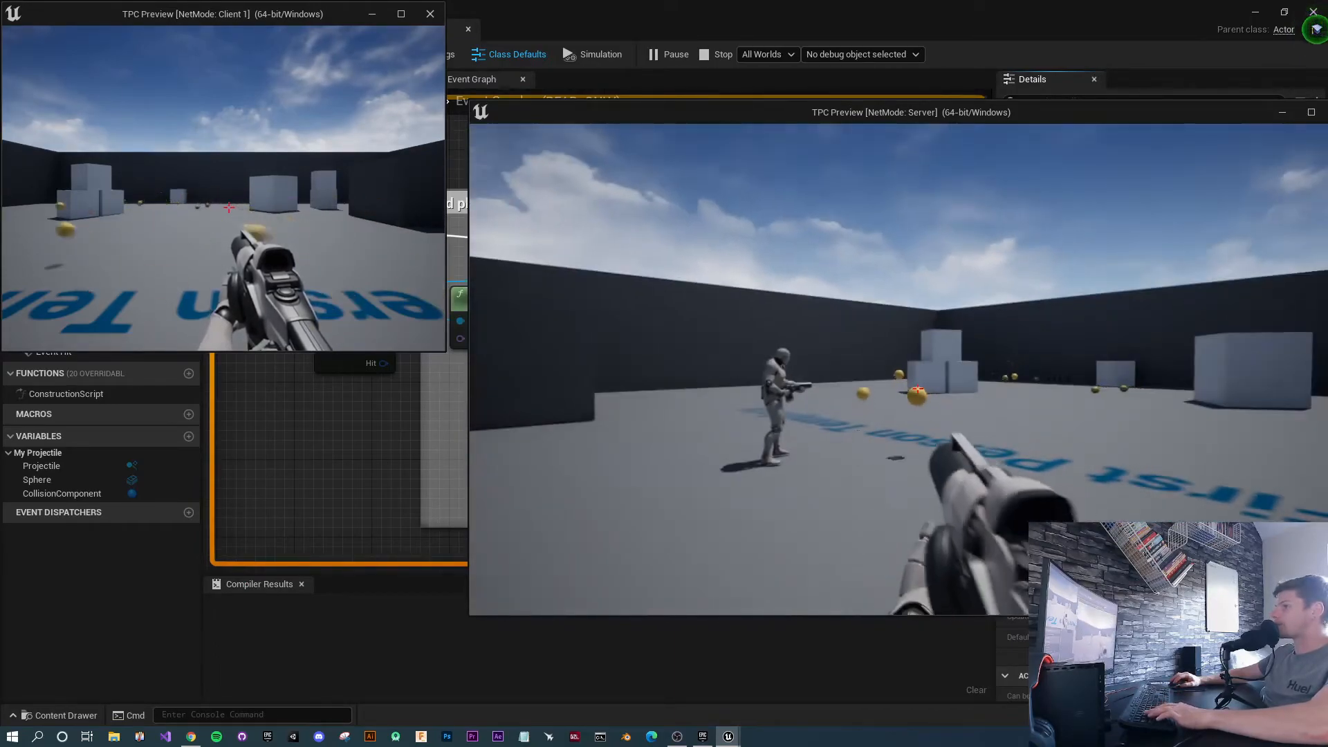
{"action": "left_click", "coordinate": [918, 389]}
{"action": "left_click", "coordinate": [918, 389]}
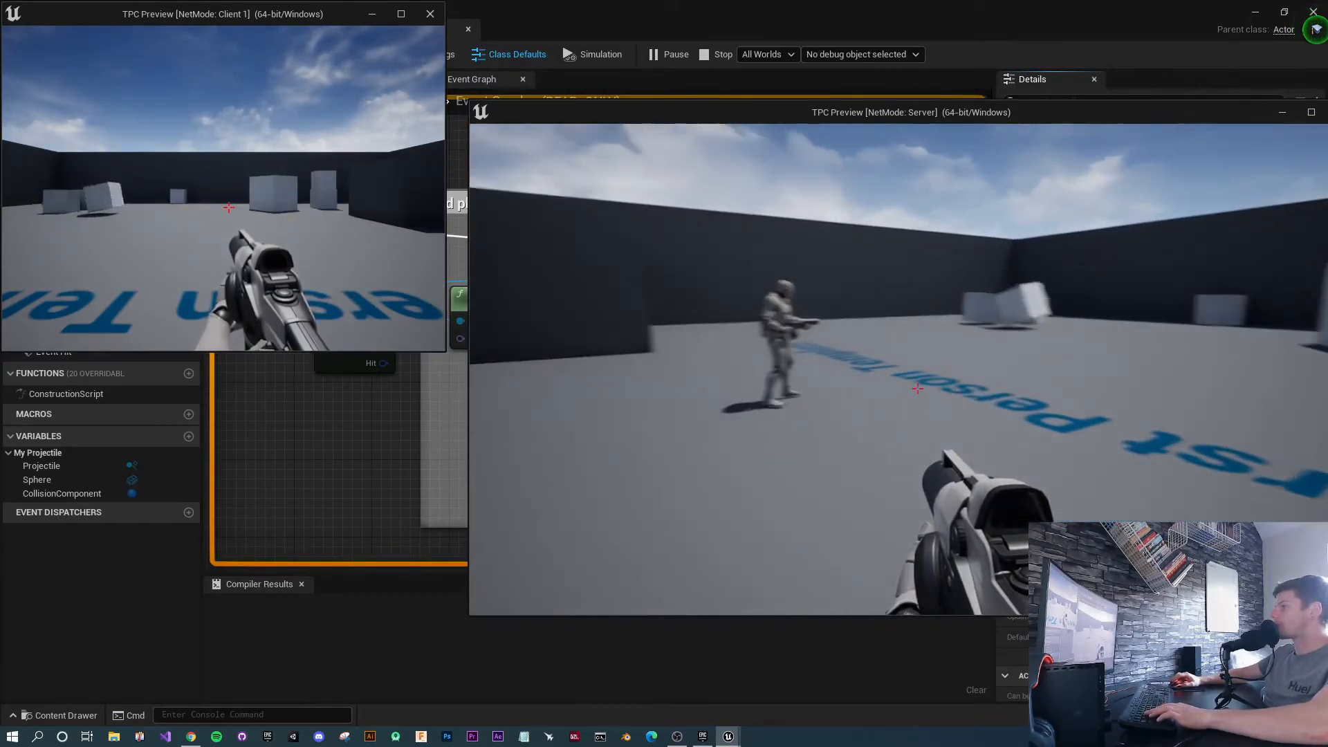
Walk the server player around and past the other player to compare both mannequin bodies across the two windows.
{"action": "key", "text": "w"}
{"action": "key", "text": "d"}
{"action": "key", "text": "a"}
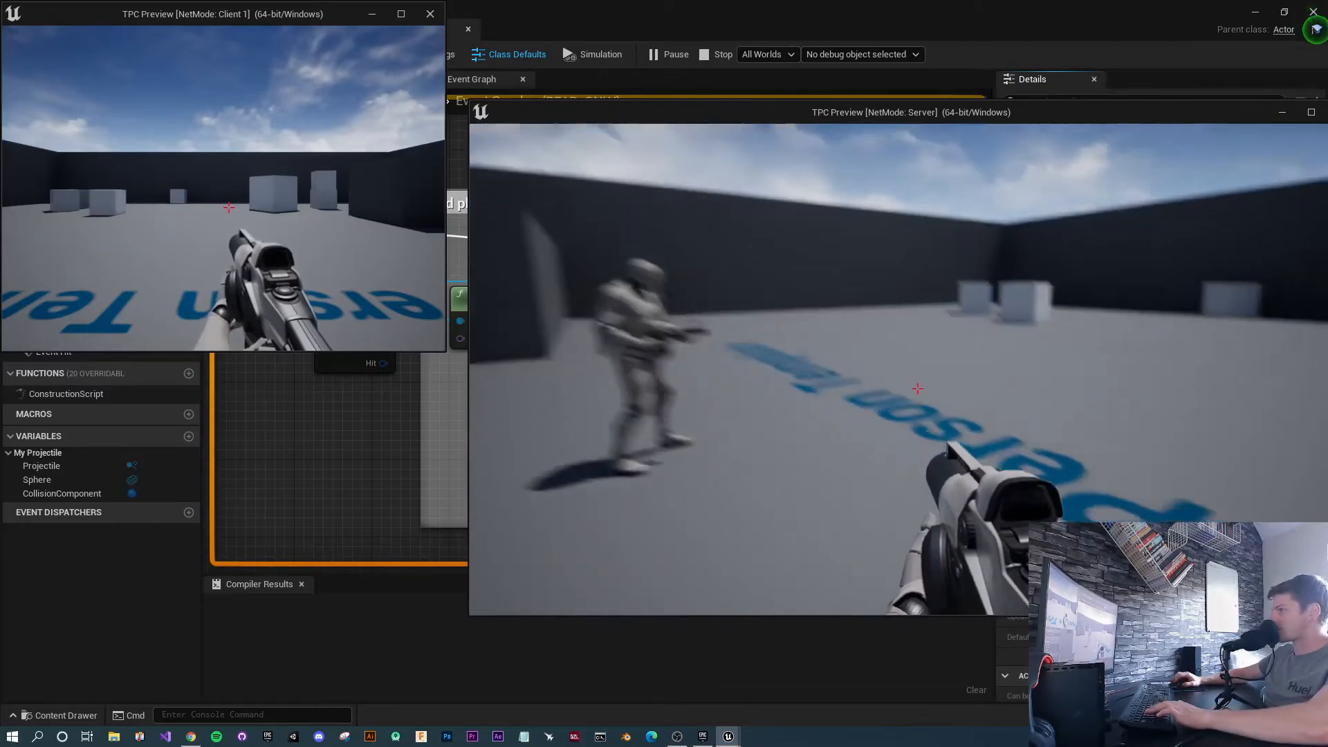
{"action": "key", "text": "d"}
{"action": "key", "text": "a"}
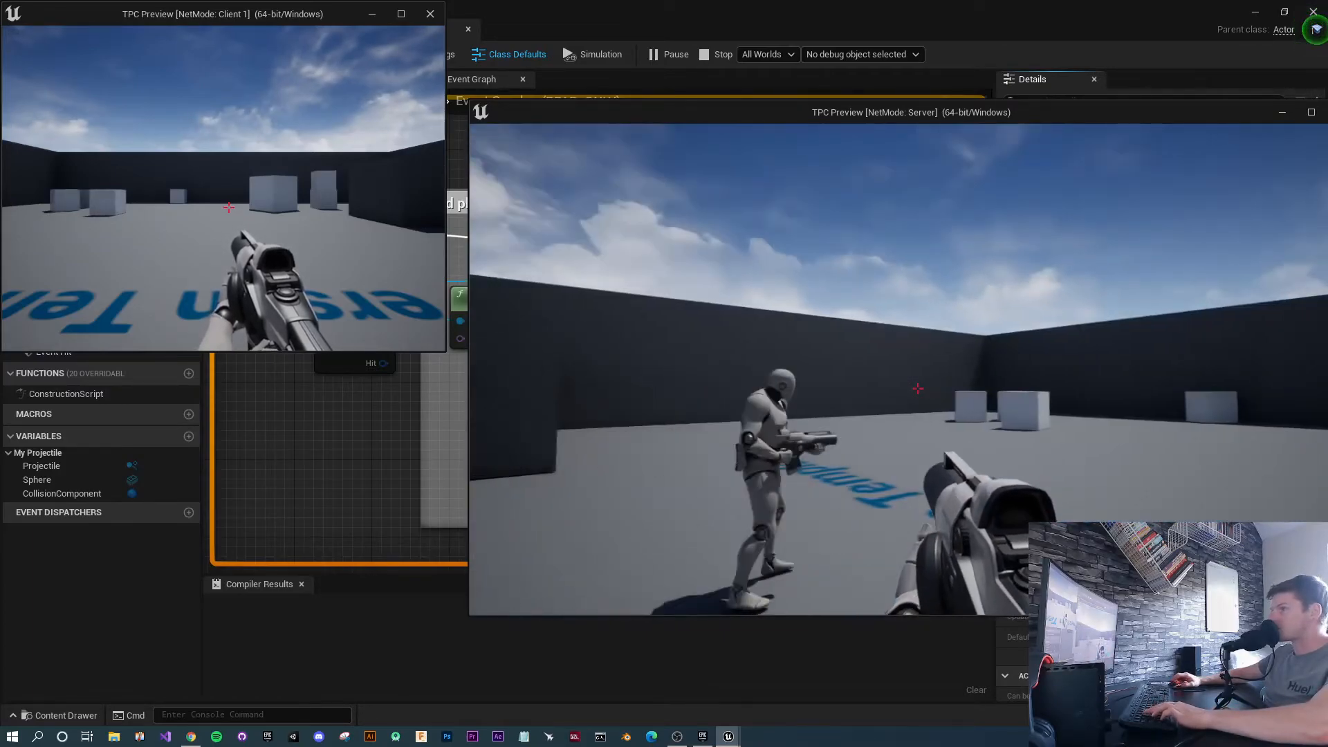
{"action": "key", "text": "w"}
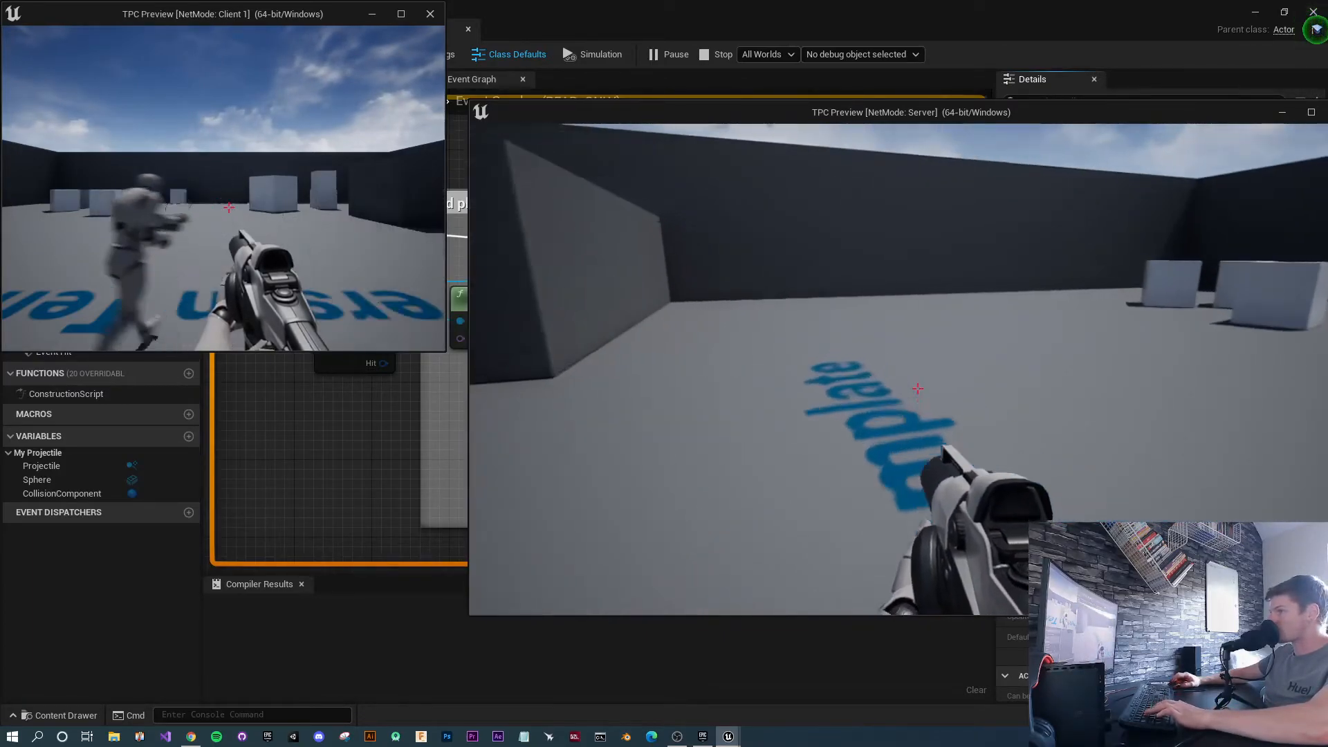
{"action": "key", "text": "d"}
{"action": "key", "text": "d"}
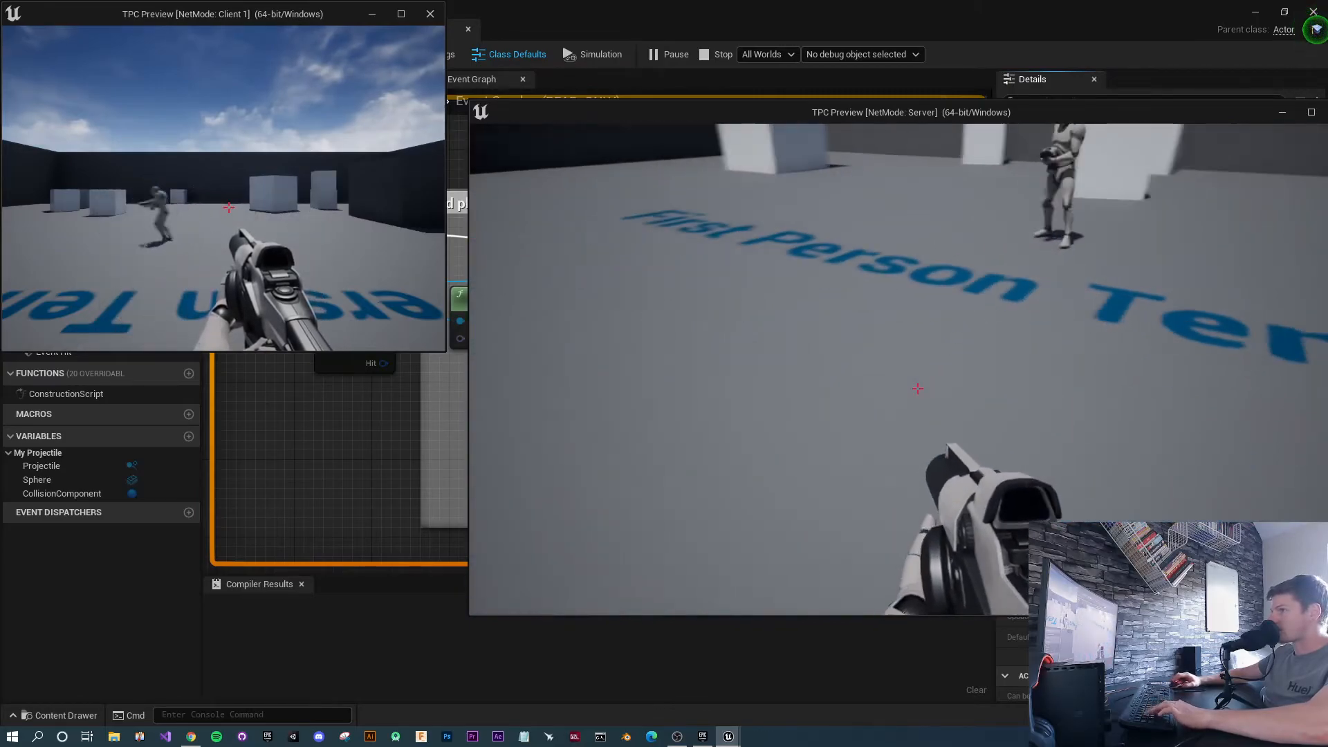
{"action": "key", "text": "a"}
End the play session and close the FirstPersonProjectile blueprint.
{"action": "key", "text": "Escape"}
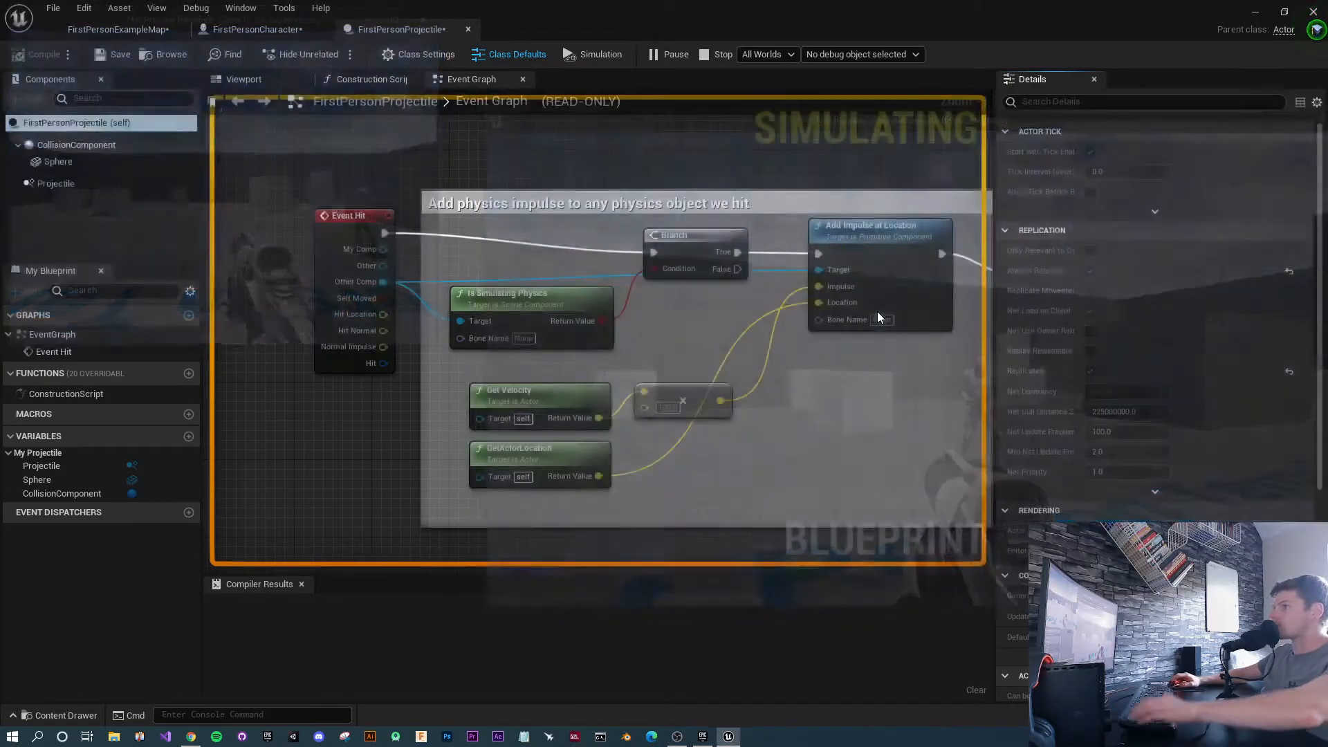
{"action": "left_click", "coordinate": [467, 28]}
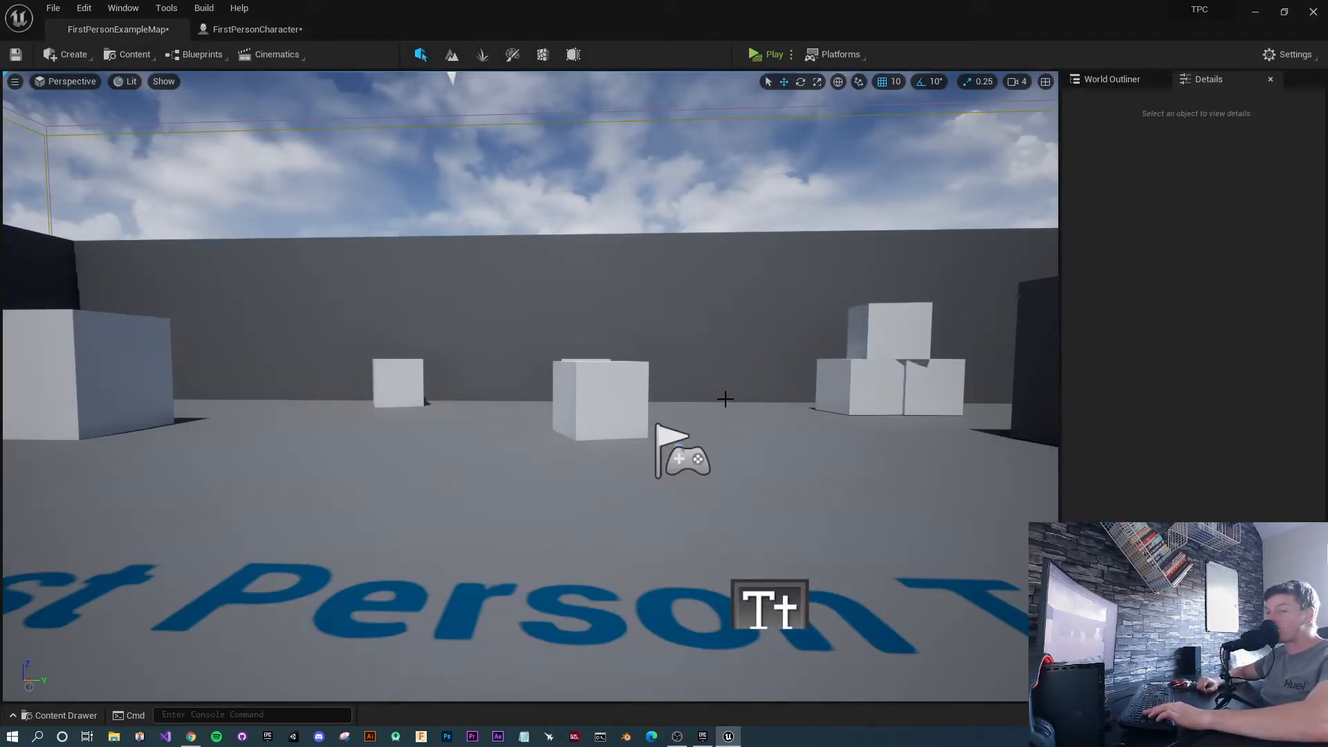
Restore the deleted FirstPersonCharacter in the level by undoing its removal, and select the NetworkPlayerStart.
{"action": "right_click_drag", "start_coordinate": [405, 269], "coordinate": [484, 310]}
{"action": "key", "text": "s"}
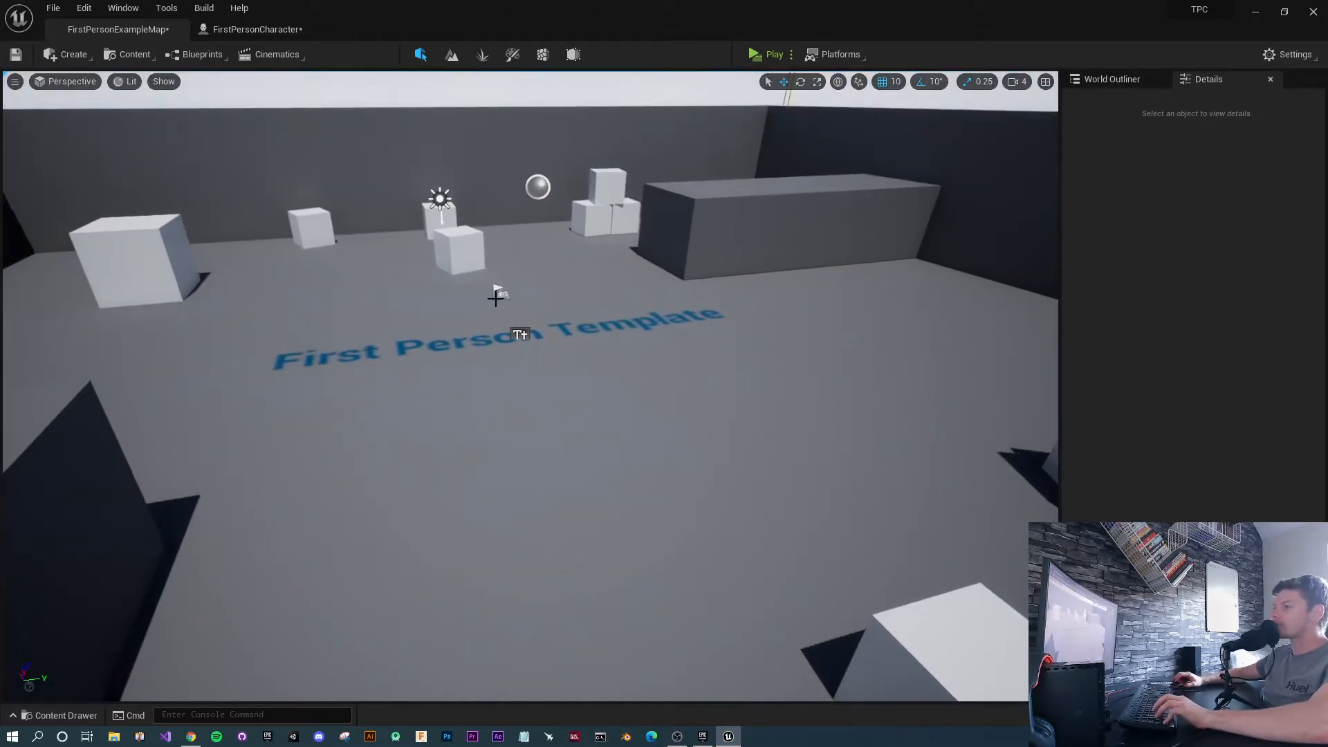
{"action": "key", "text": "ctrl+z"}
{"action": "right_click_drag", "start_coordinate": [631, 333], "coordinate": [533, 312]}
{"action": "key", "text": "w"}
{"action": "key", "text": "d"}
{"action": "key", "text": "w"}
{"action": "key", "text": "s"}
{"action": "key", "text": "w"}
{"action": "key", "text": "s"}
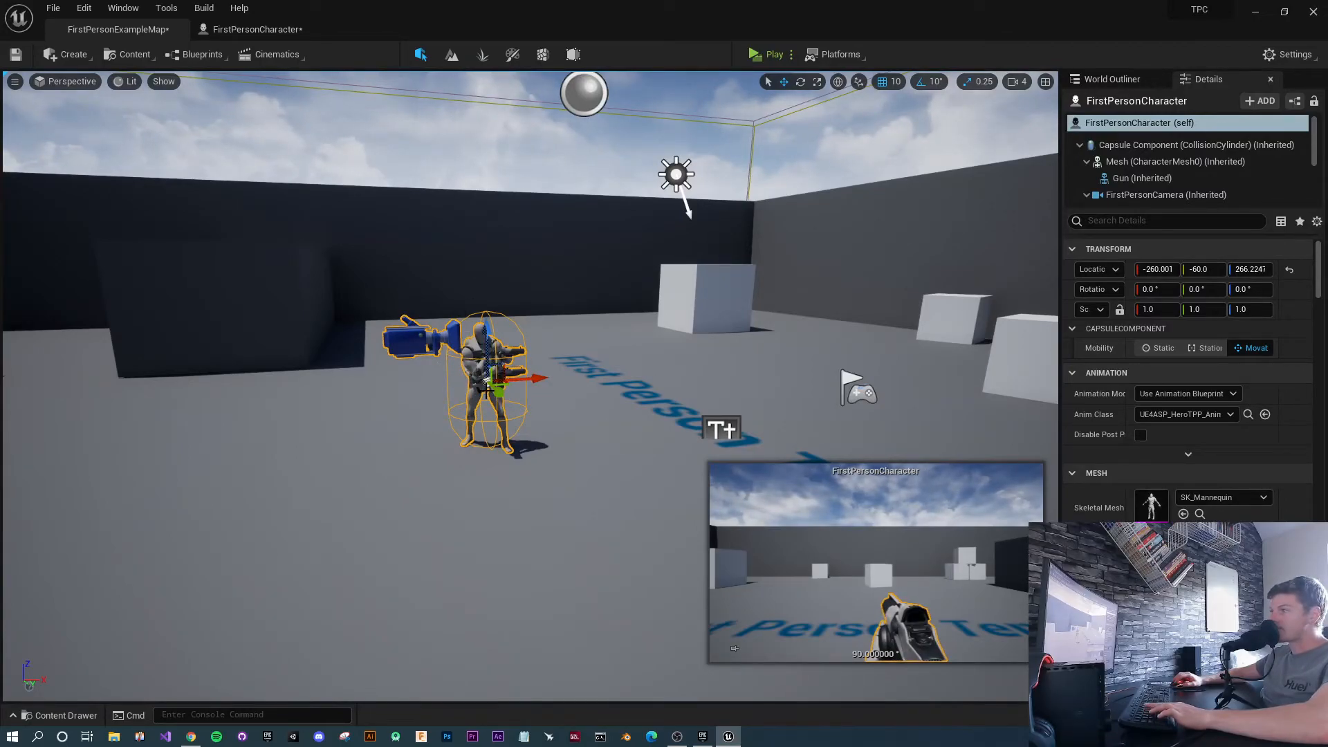
{"action": "left_click", "coordinate": [888, 405]}
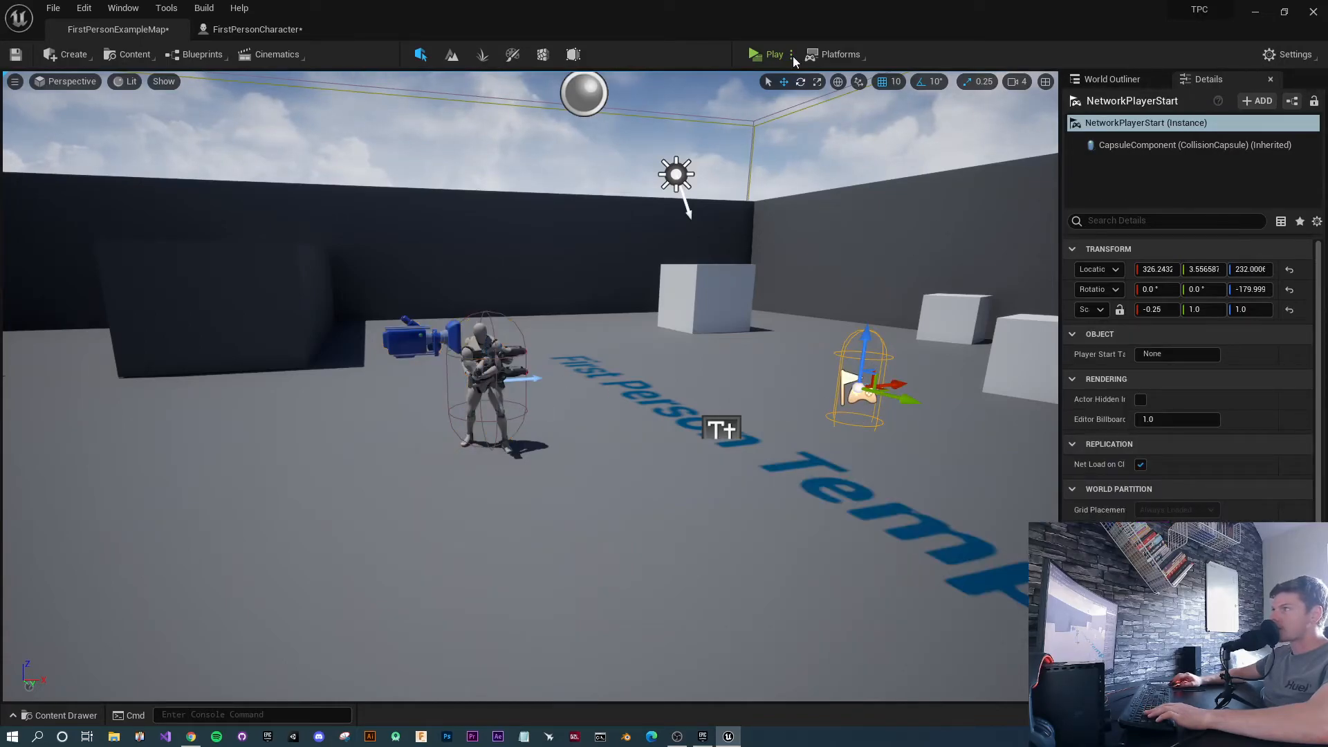
Run the two-player session with the placed FirstPersonCharacter in the level and bring the server player close to the other player.
{"action": "left_click", "coordinate": [763, 57]}
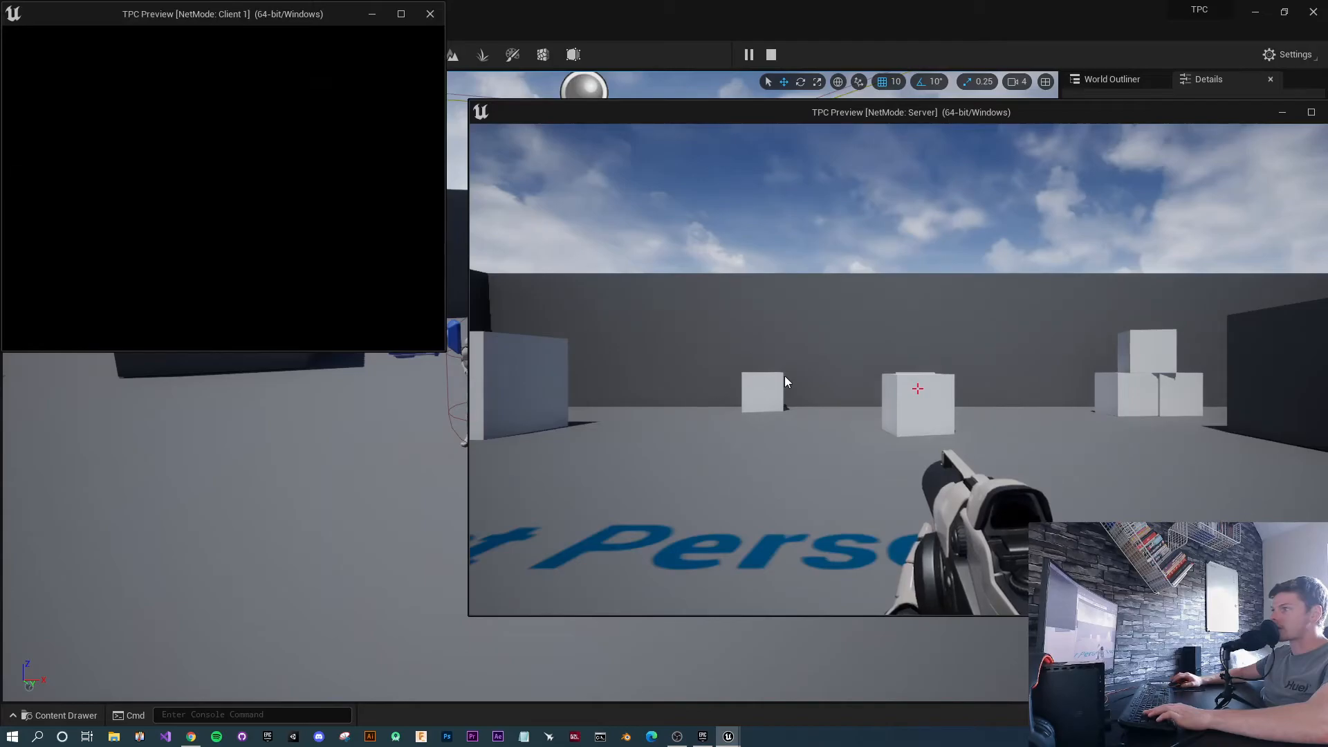
{"action": "left_click", "coordinate": [785, 377]}
{"action": "key", "text": "w"}
{"action": "key", "text": "d"}
{"action": "key", "text": "a"}
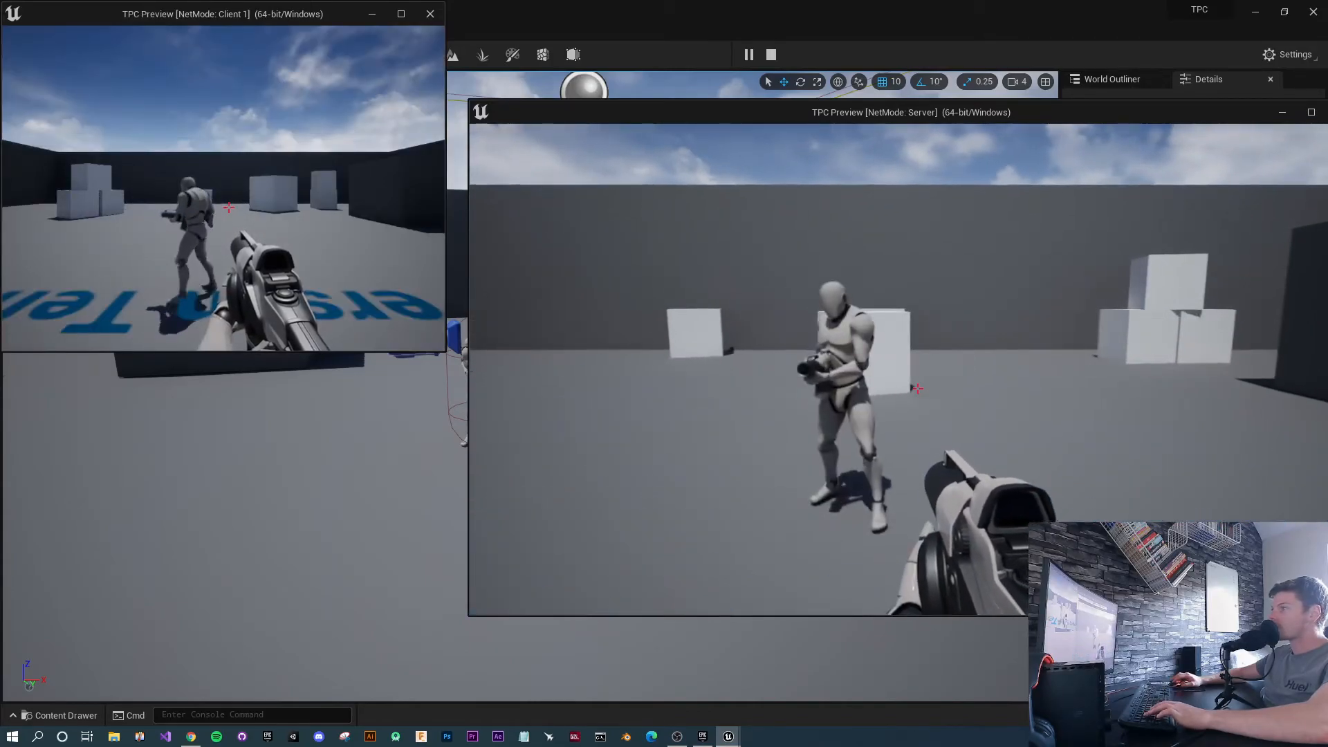
{"action": "key", "text": "w"}
{"action": "key", "text": "a"}
{"action": "key", "text": "a"}
{"action": "key", "text": "d"}
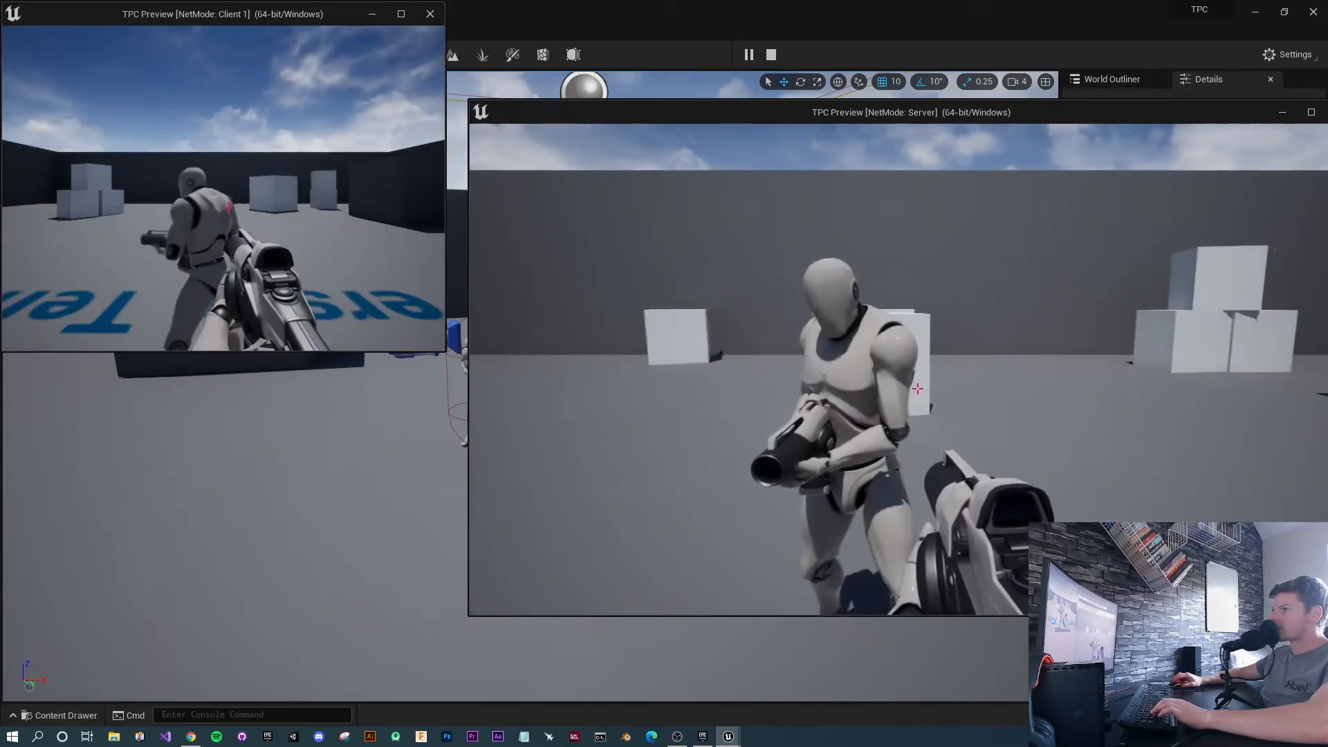
Move the server player in all directions to check its body orientation and walk animation in the client window, and end the session.
{"action": "key", "text": "s"}
{"action": "key", "text": "a"}
{"action": "key", "text": "d"}
{"action": "key", "text": "w"}
{"action": "key", "text": "s"}
{"action": "key", "text": "a"}
{"action": "key", "text": "w"}
{"action": "key", "text": "s"}
{"action": "key", "text": "d"}
{"action": "key", "text": "w"}
{"action": "key", "text": "a"}
{"action": "key", "text": "s"}
{"action": "key", "text": "w"}
{"action": "key", "text": "s"}
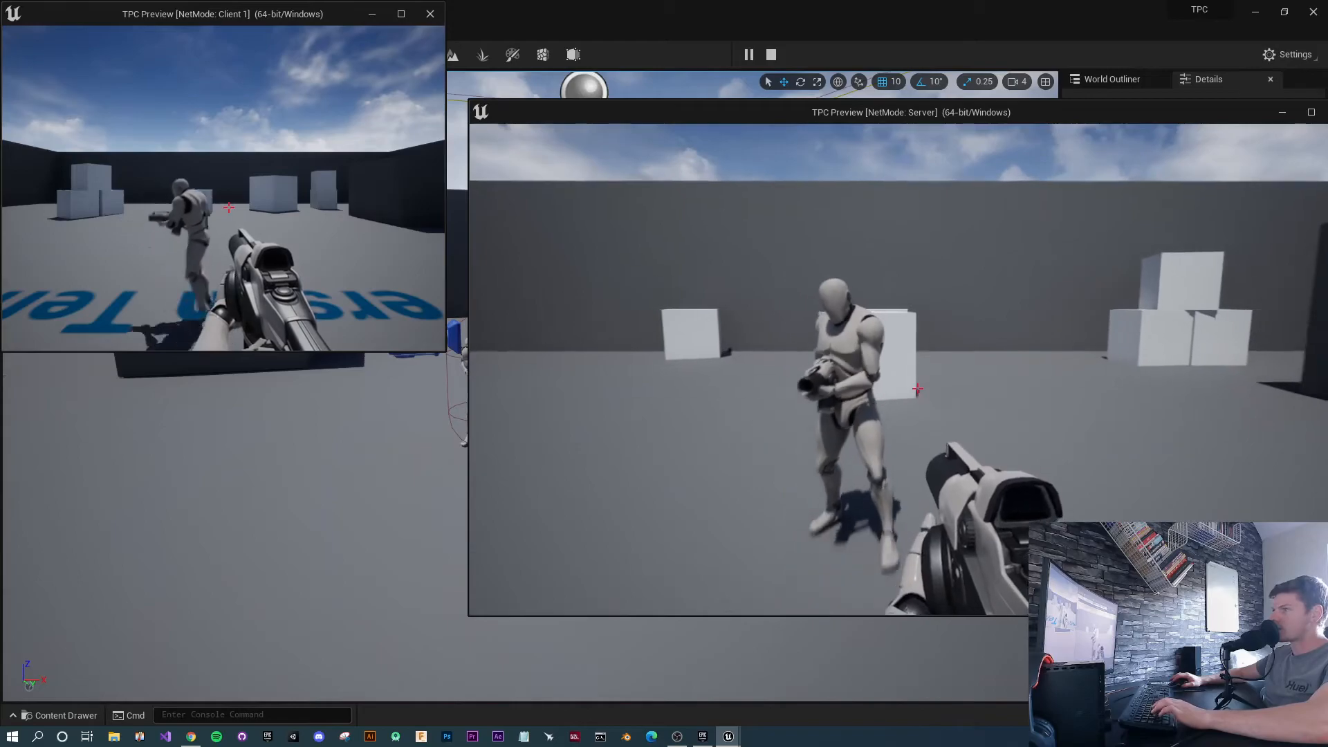
{"action": "key", "text": "w"}
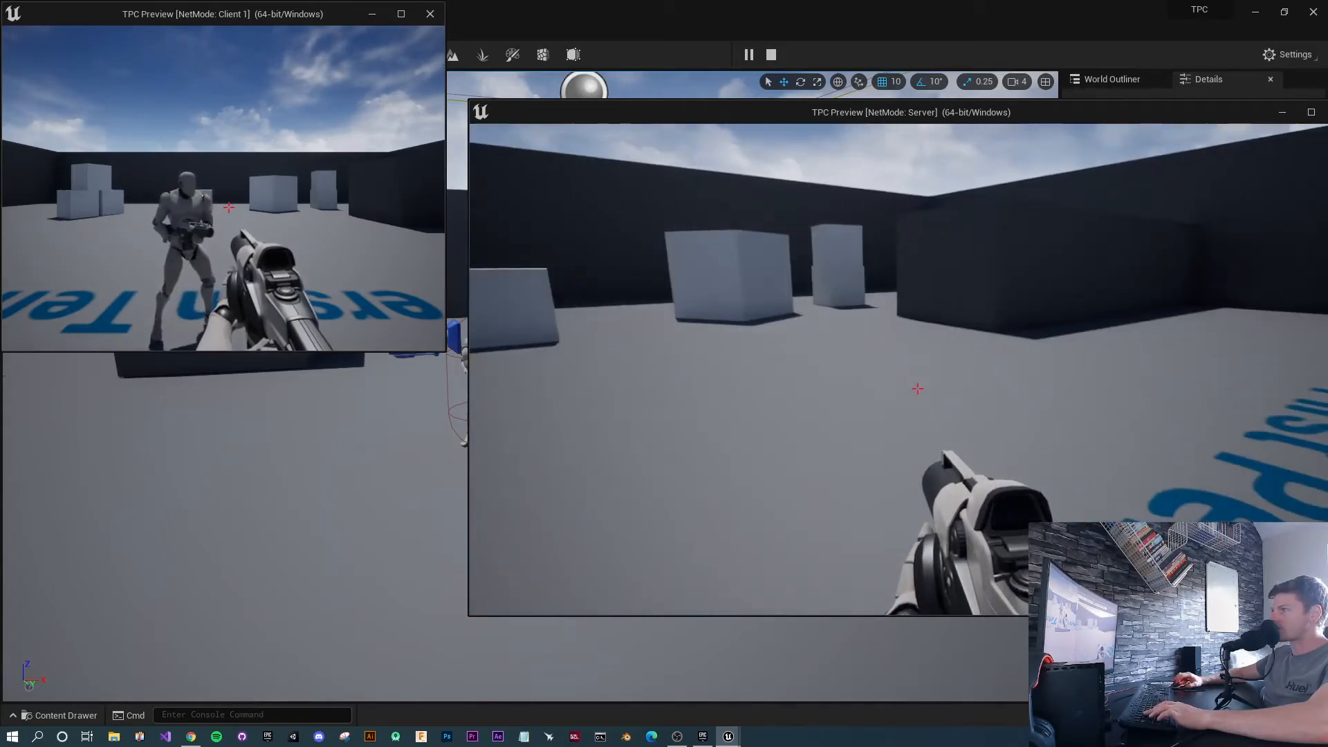
{"action": "key", "text": "s"}
{"action": "key", "text": "w"}
{"action": "key", "text": "s"}
{"action": "key", "text": "w"}
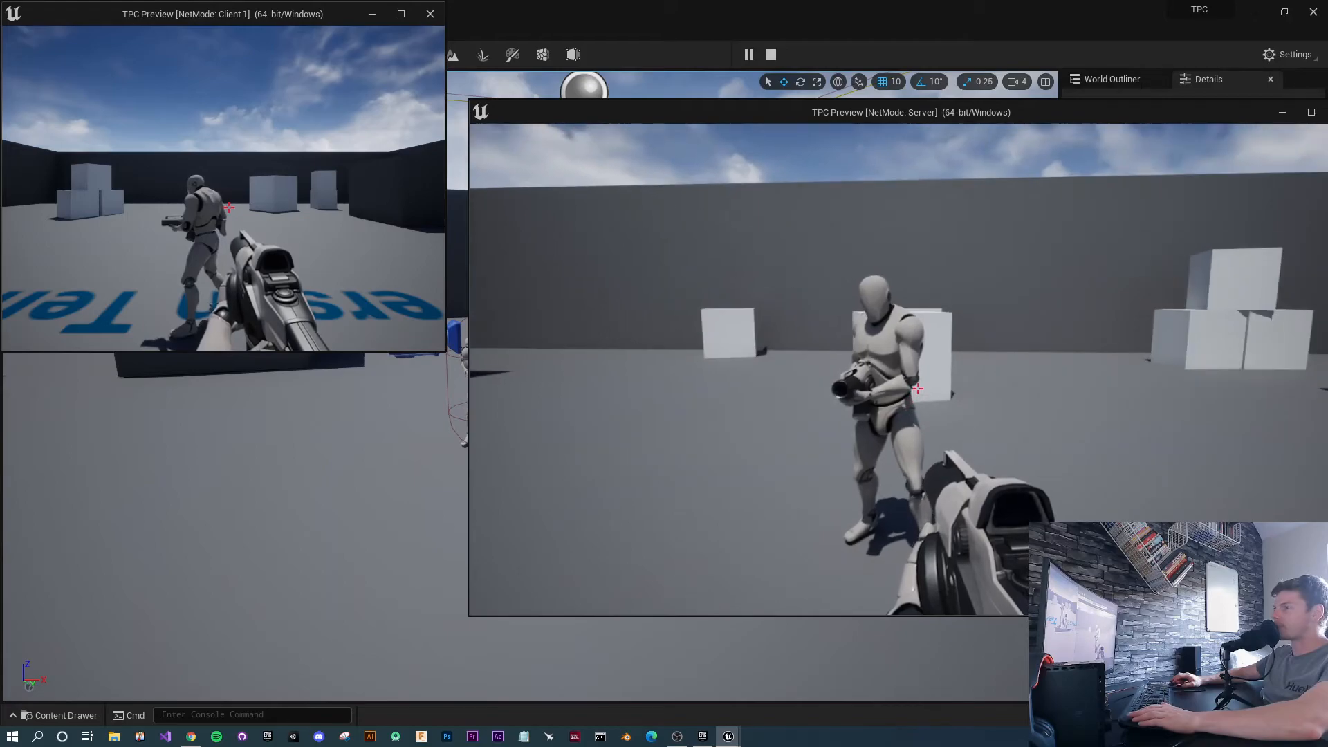
{"action": "key", "text": "Escape"}
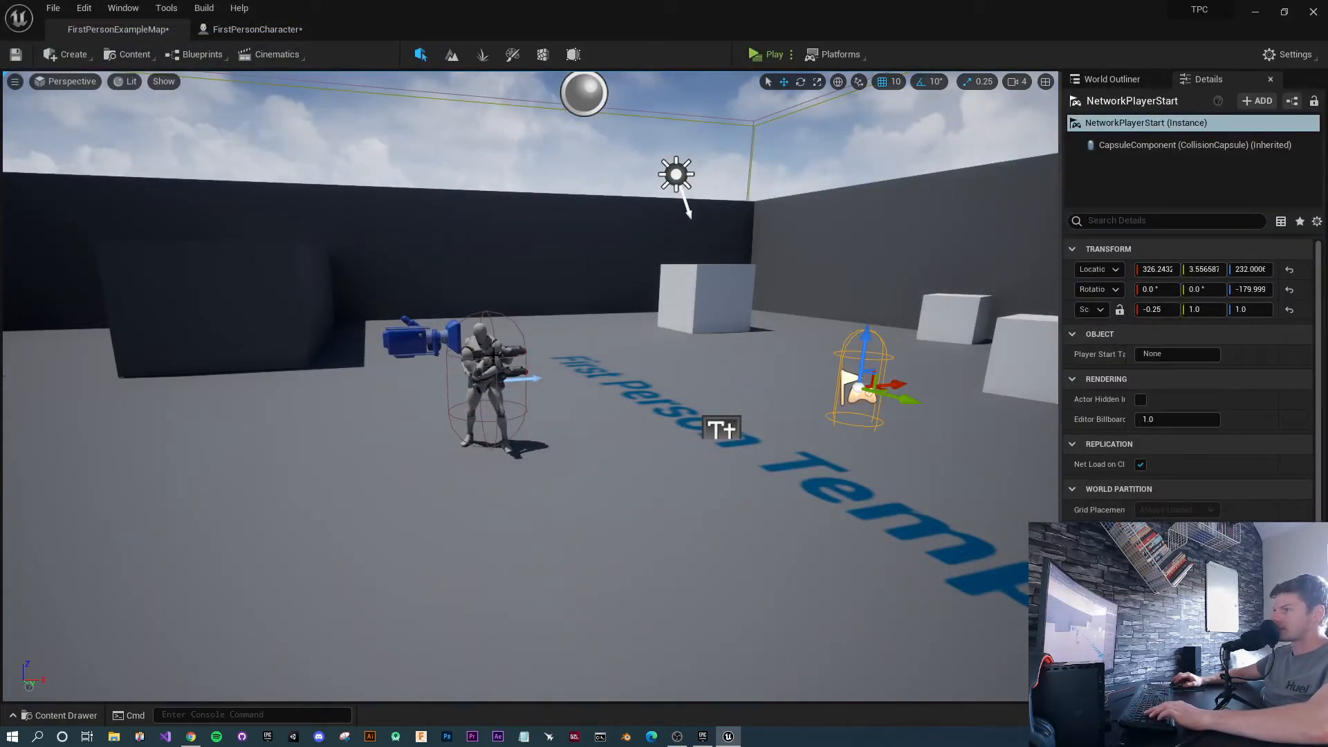
Delete the placed FirstPersonCharacter from the level and run the two-player session again.
{"action": "left_click", "coordinate": [485, 344]}
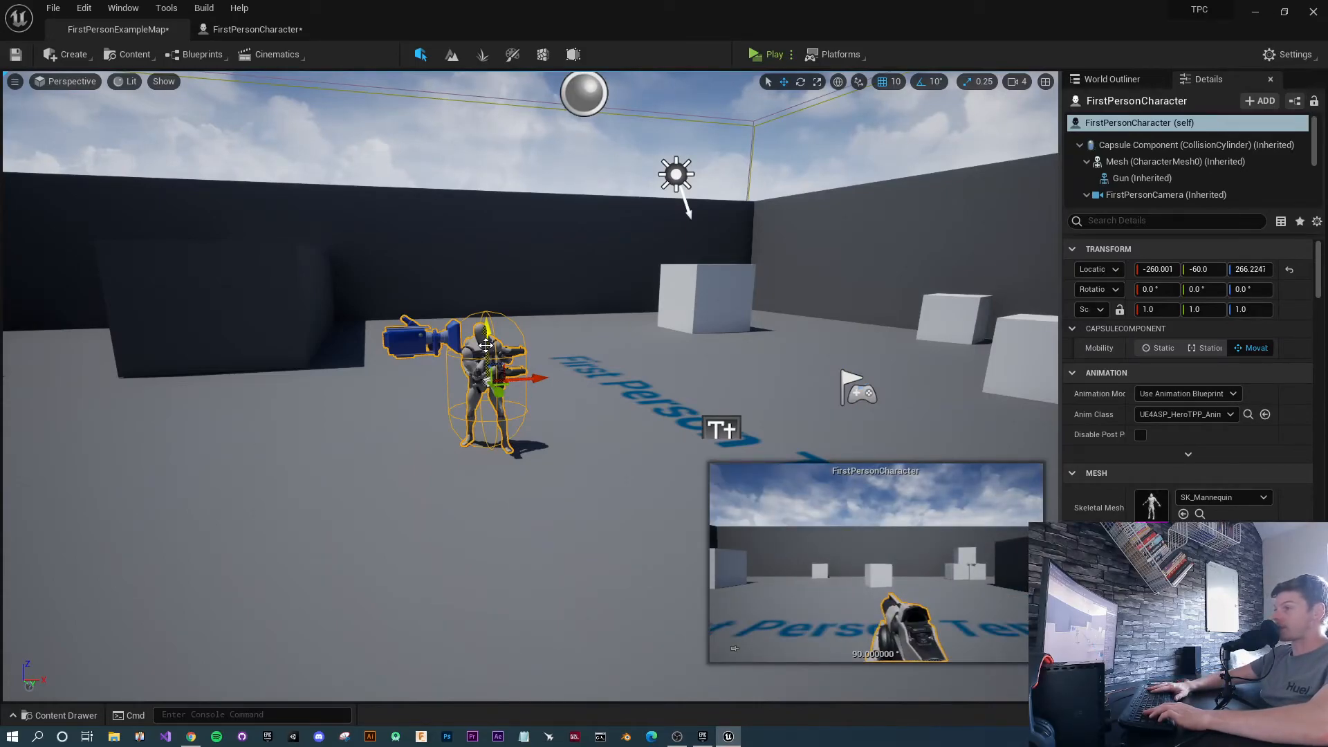
{"action": "key", "text": "Delete"}
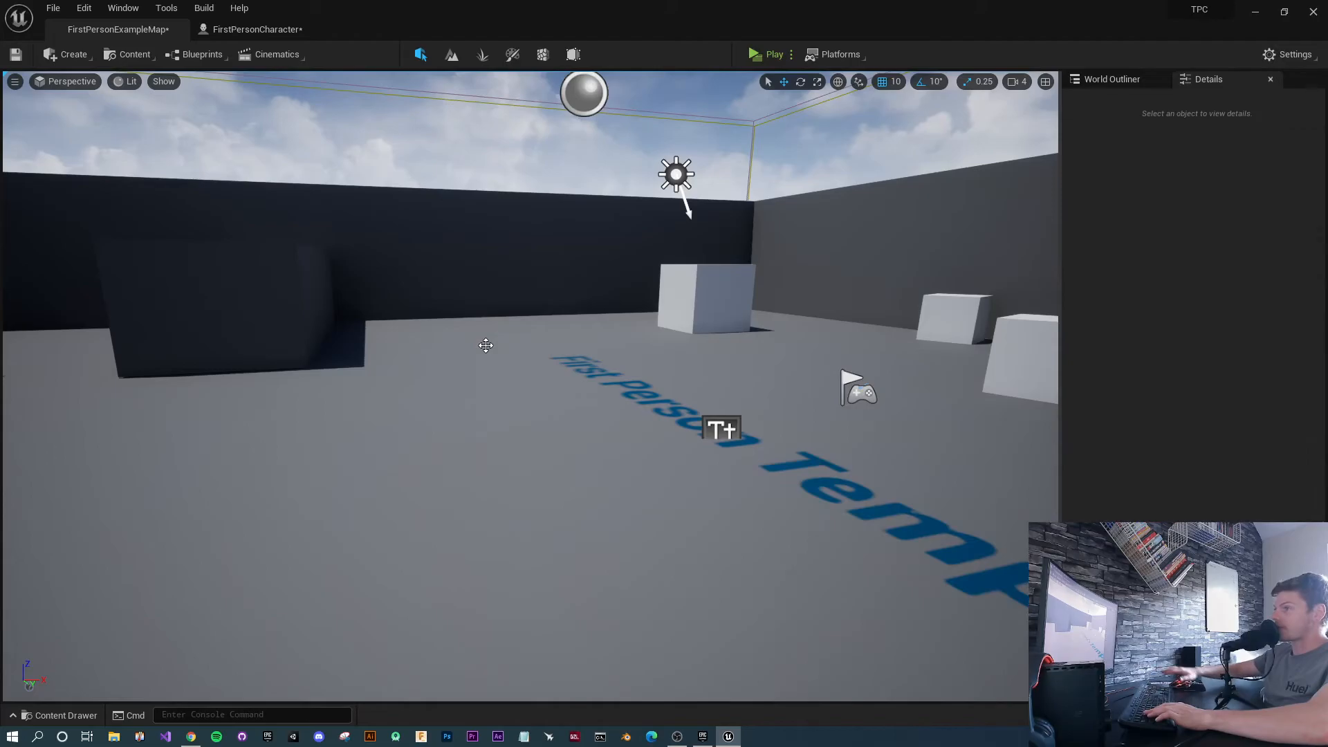
{"action": "left_click", "coordinate": [768, 54]}
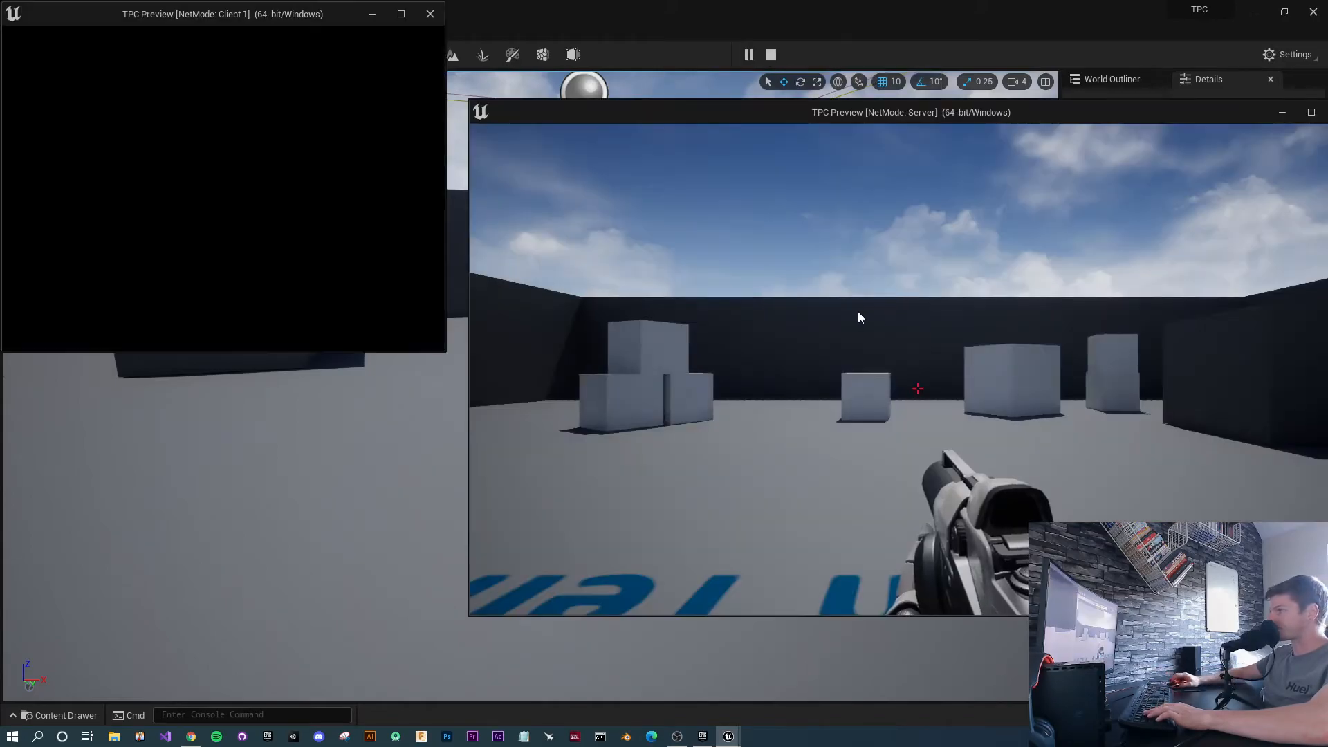
{"action": "left_click", "coordinate": [884, 345]}
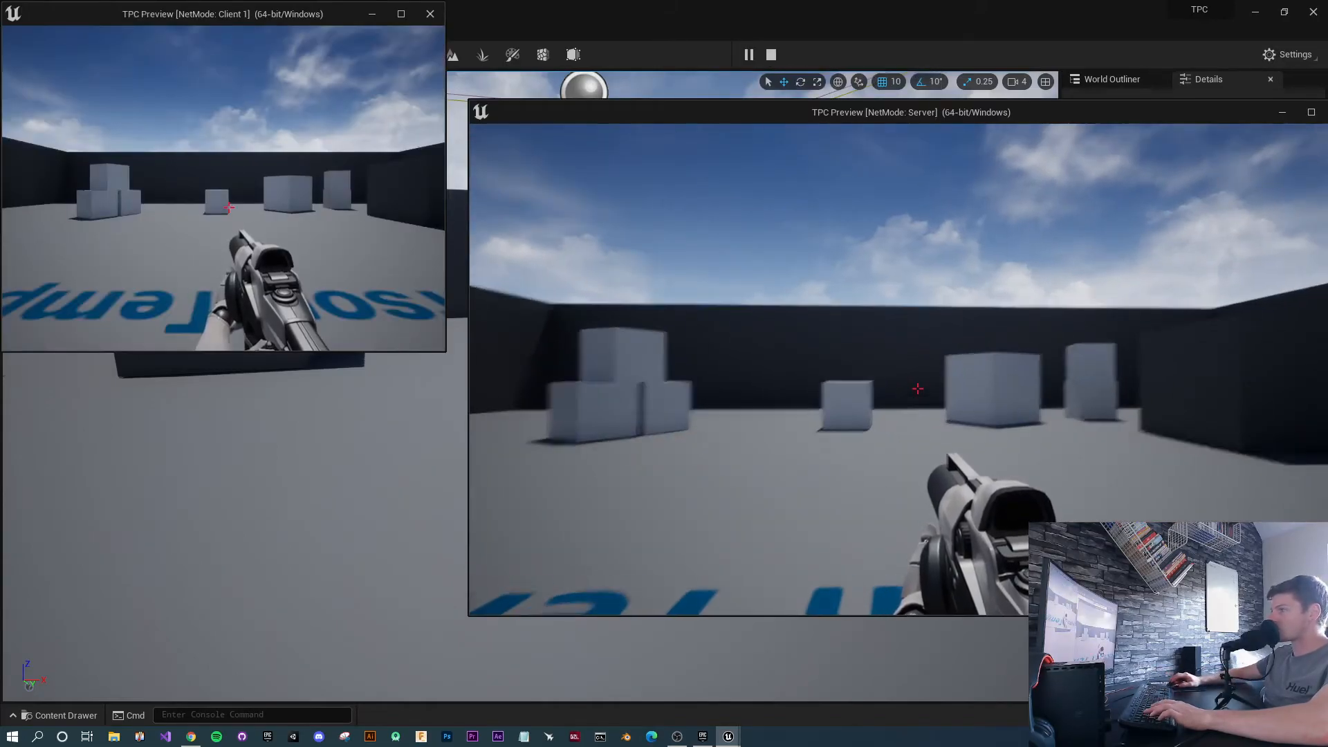
Walk and strafe the server player around the other player to examine both armed bodies with the placed character removed.
{"action": "key", "text": "w"}
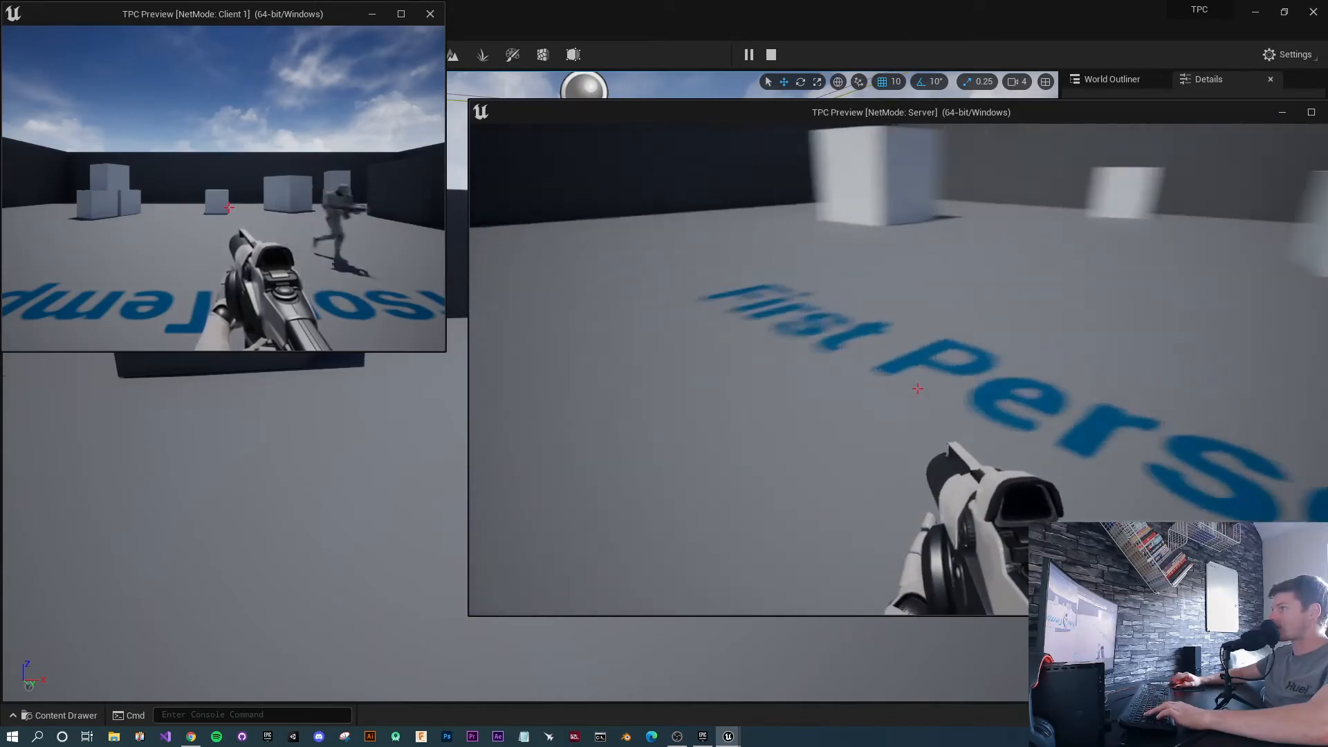
{"action": "key", "text": "a"}
{"action": "key", "text": "d"}
{"action": "key", "text": "a"}
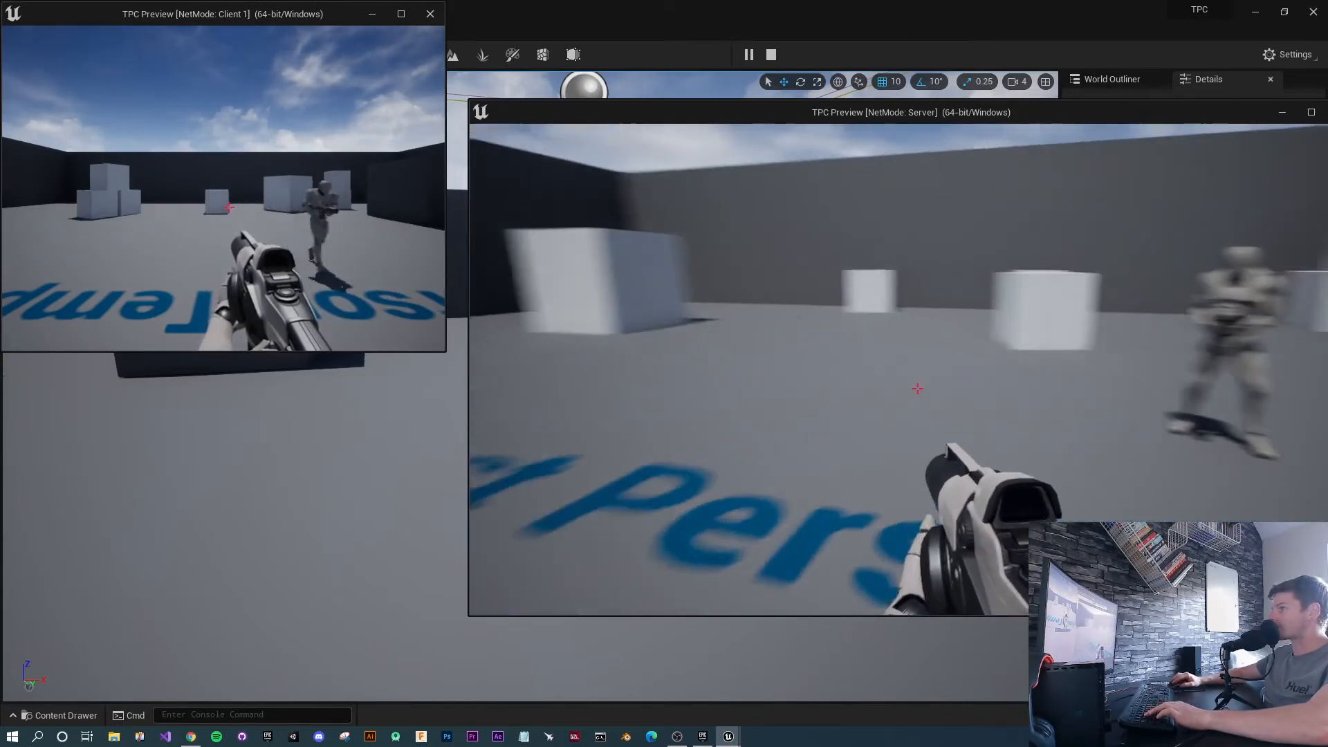
{"action": "key", "text": "d"}
{"action": "key", "text": "d"}
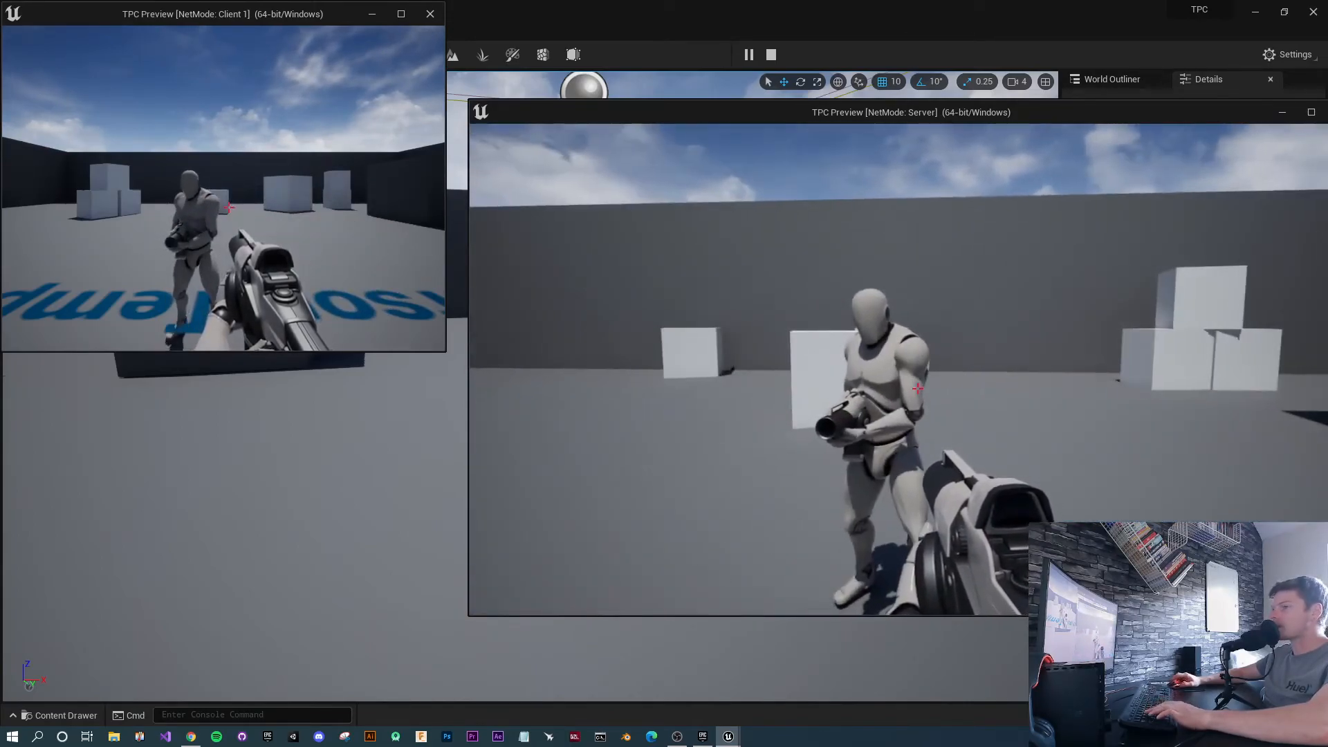